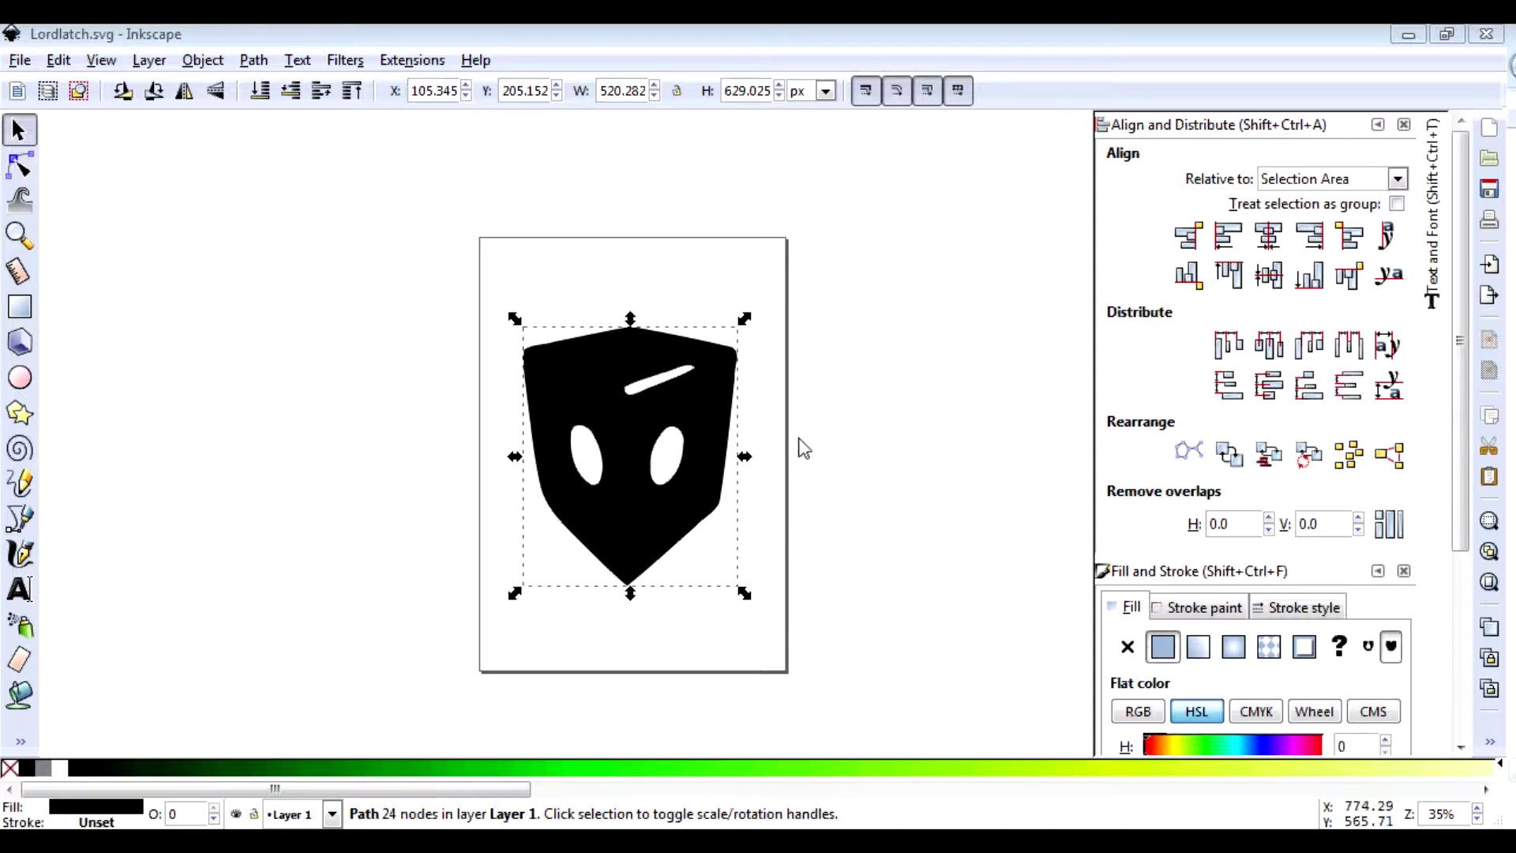
- Save the shield logo drawing as Lordlatch.svg
left_click(581, 392)
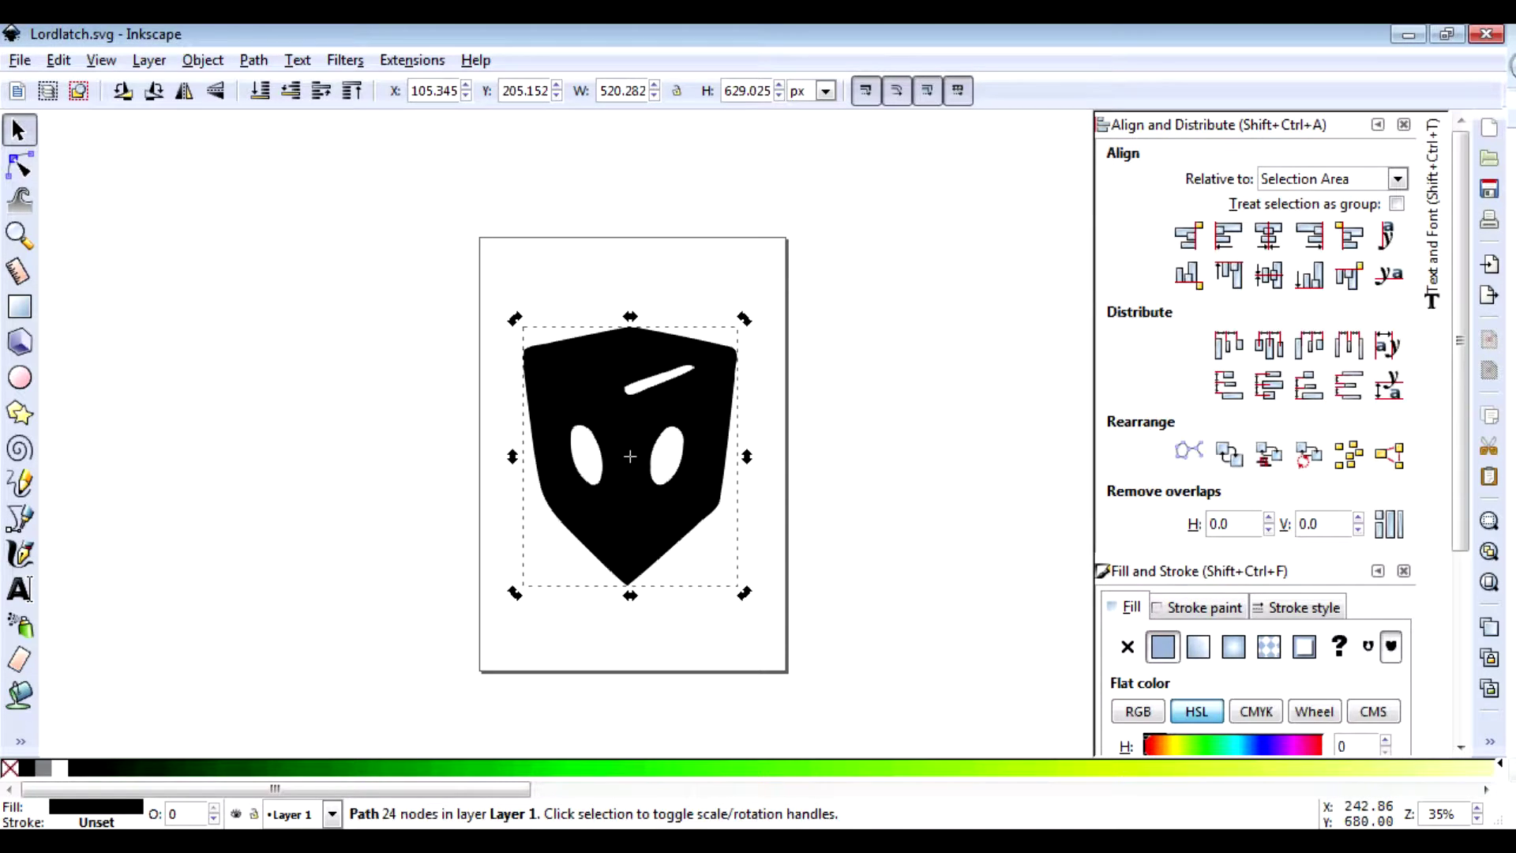
key("n")
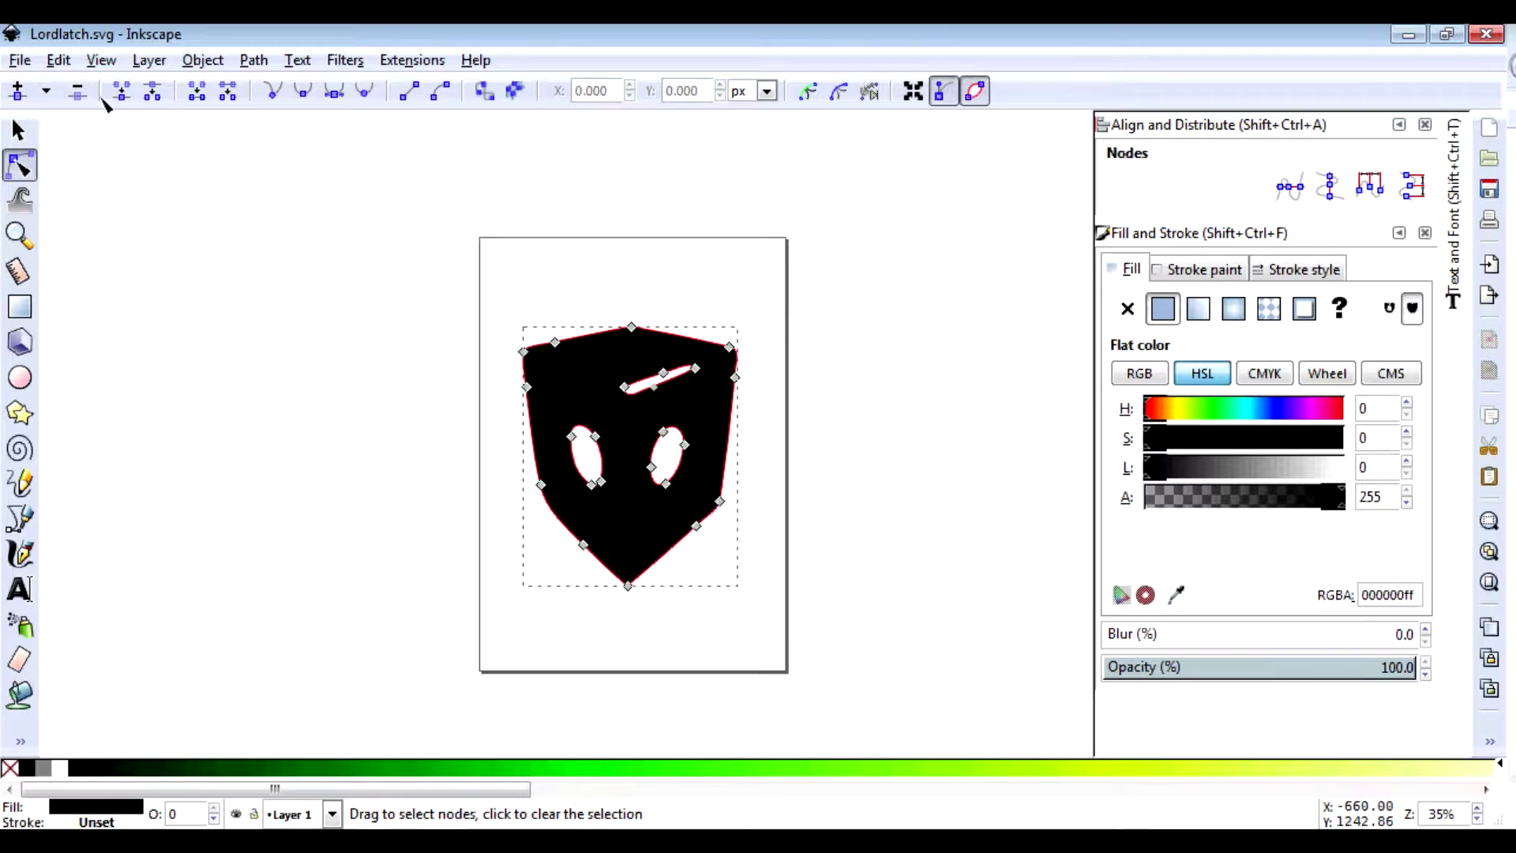
left_click(19, 62)
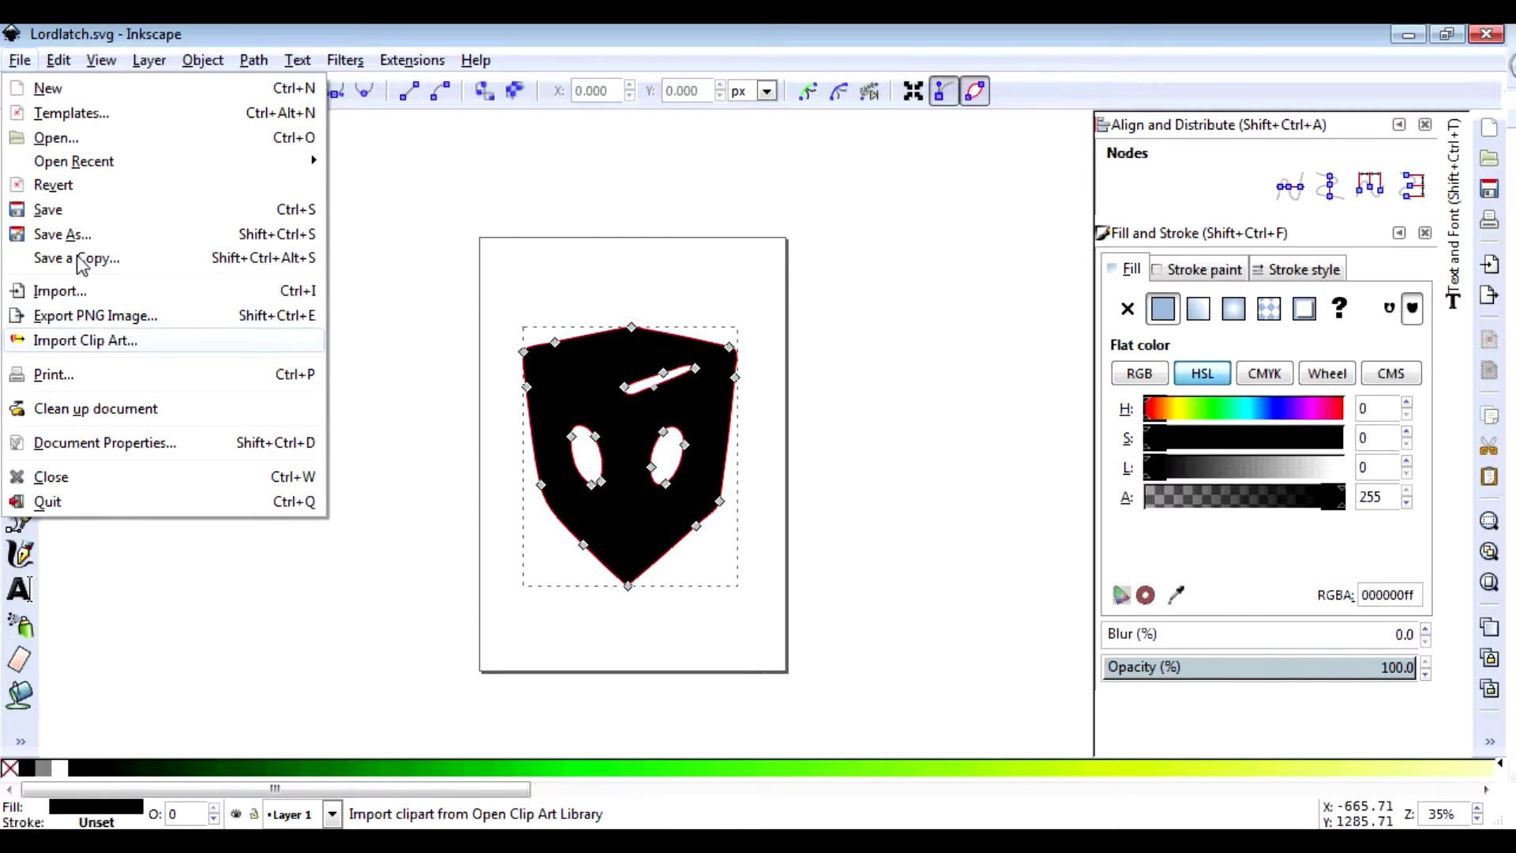
left_click(54, 219)
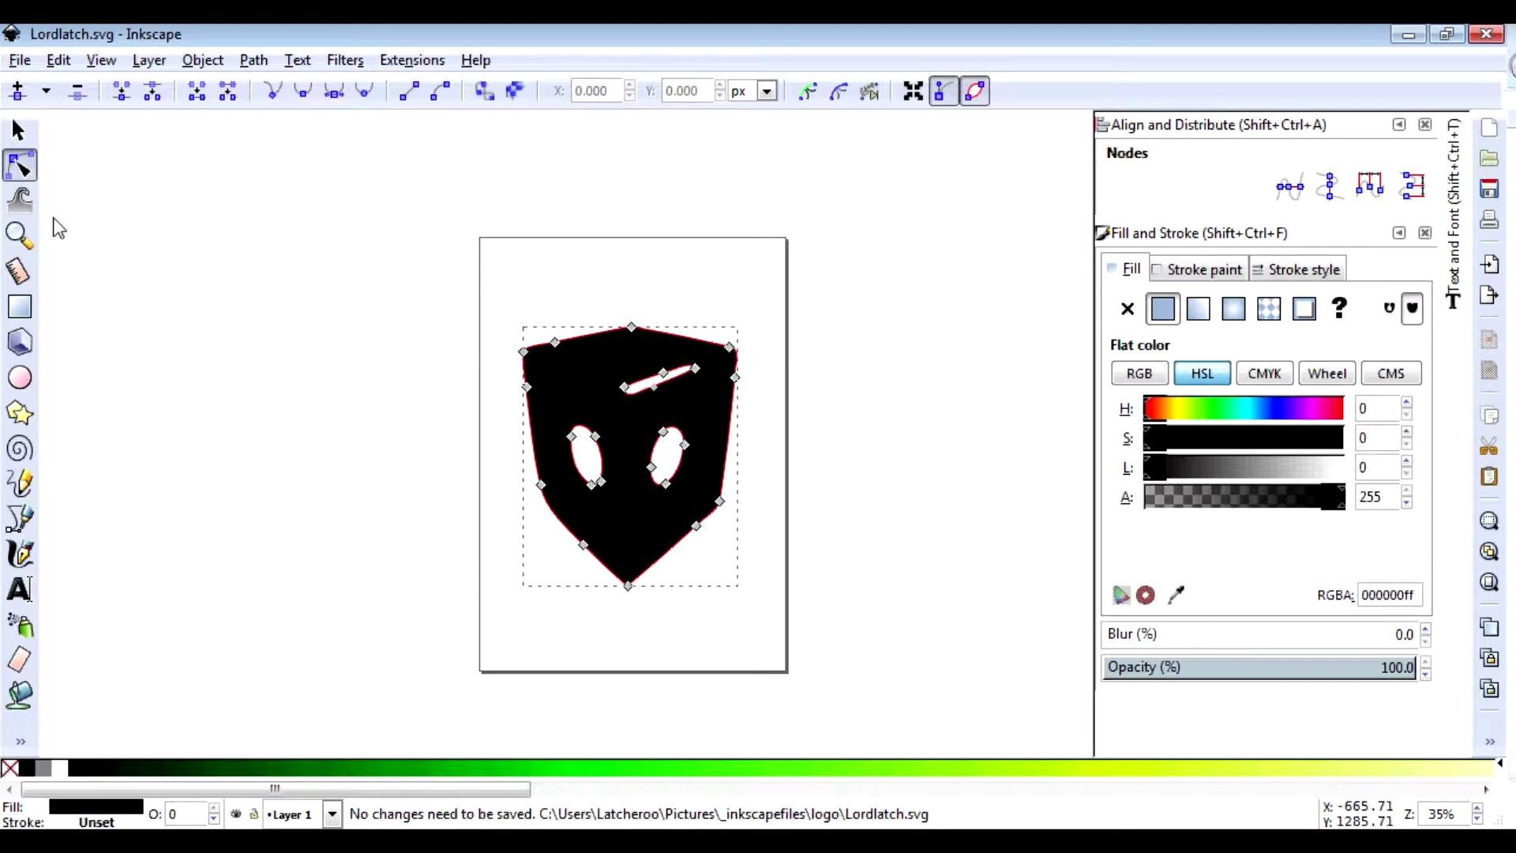
- Check the File menu and the Save As dialog, then cancel without renaming the file
left_click(20, 61)
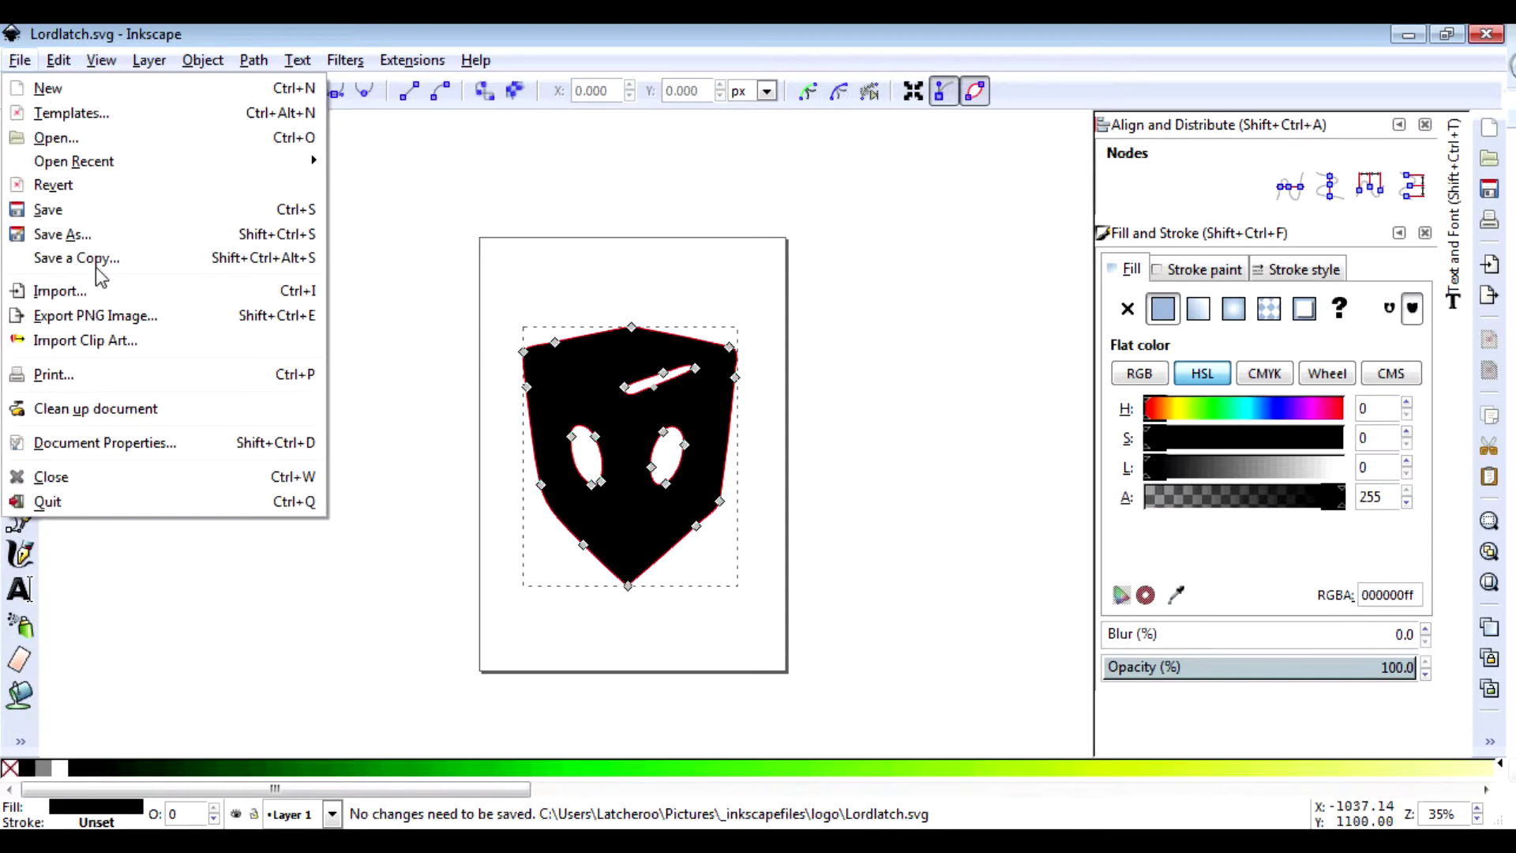
key("Escape")
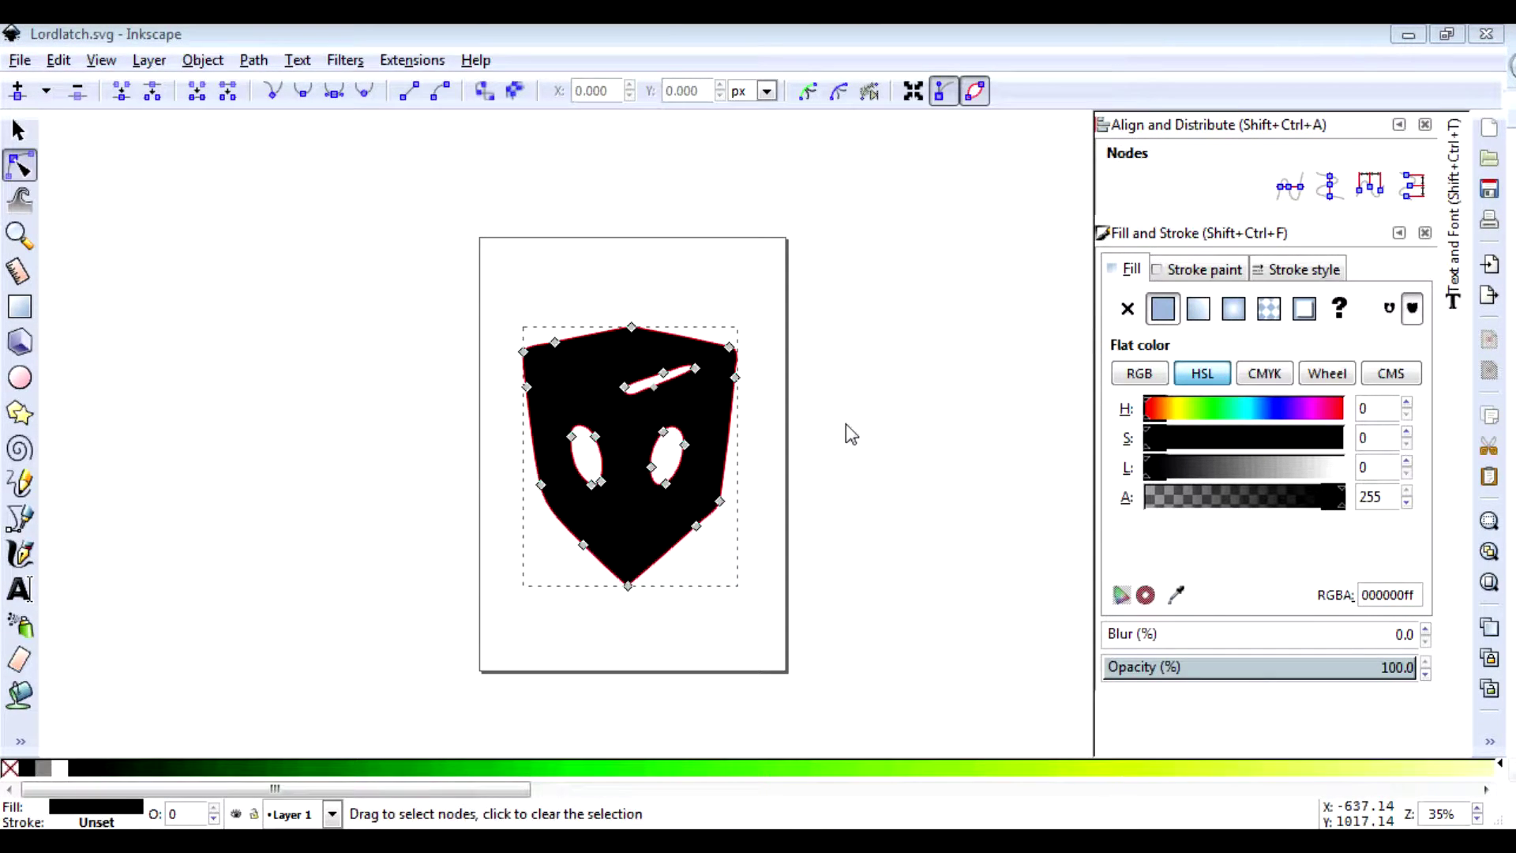
key("ctrl+shift+s")
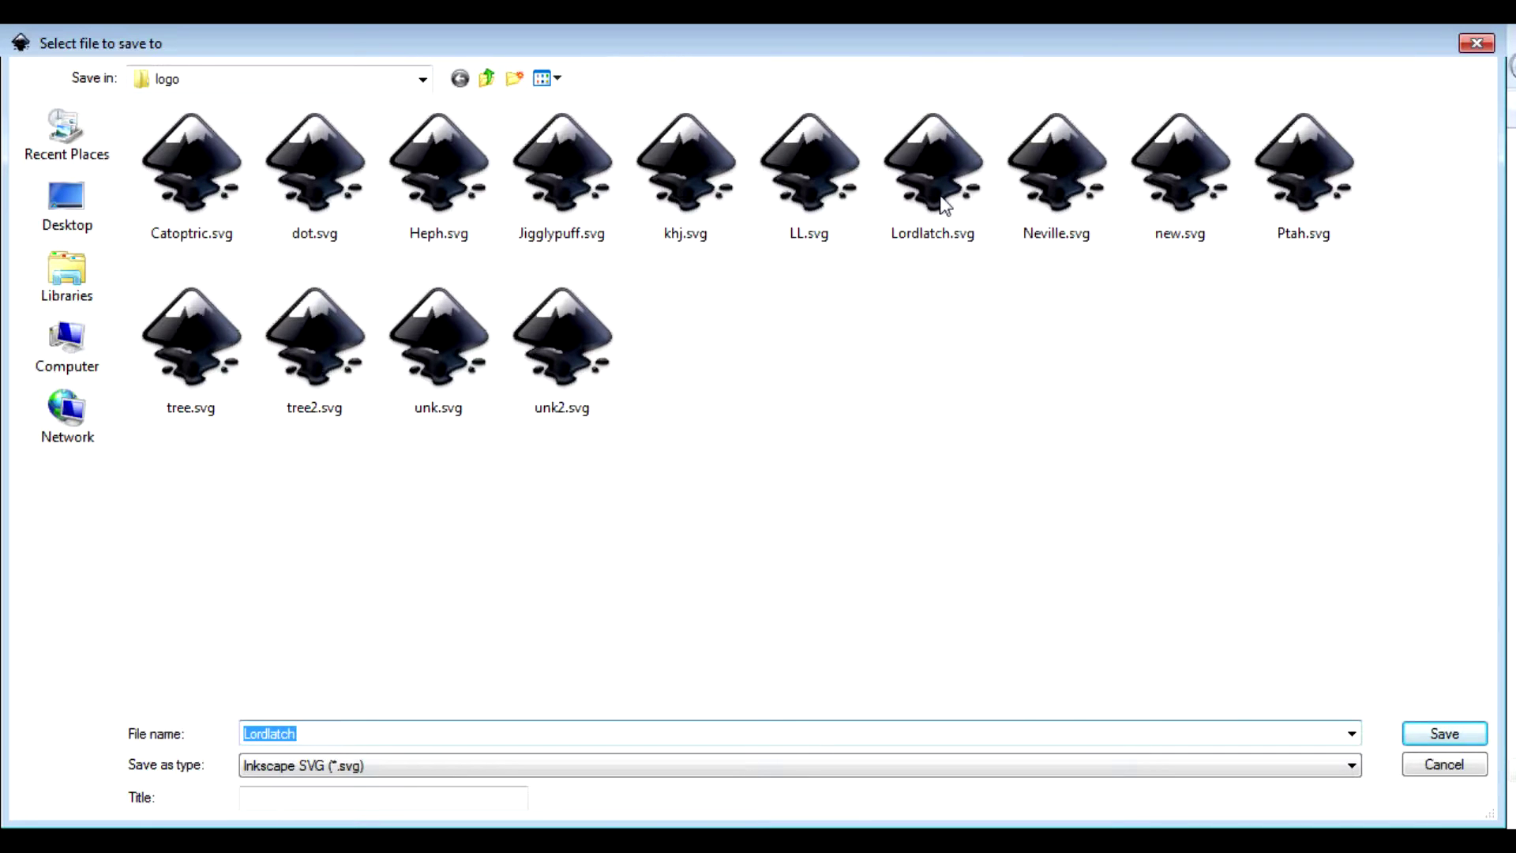
left_click(1445, 767)
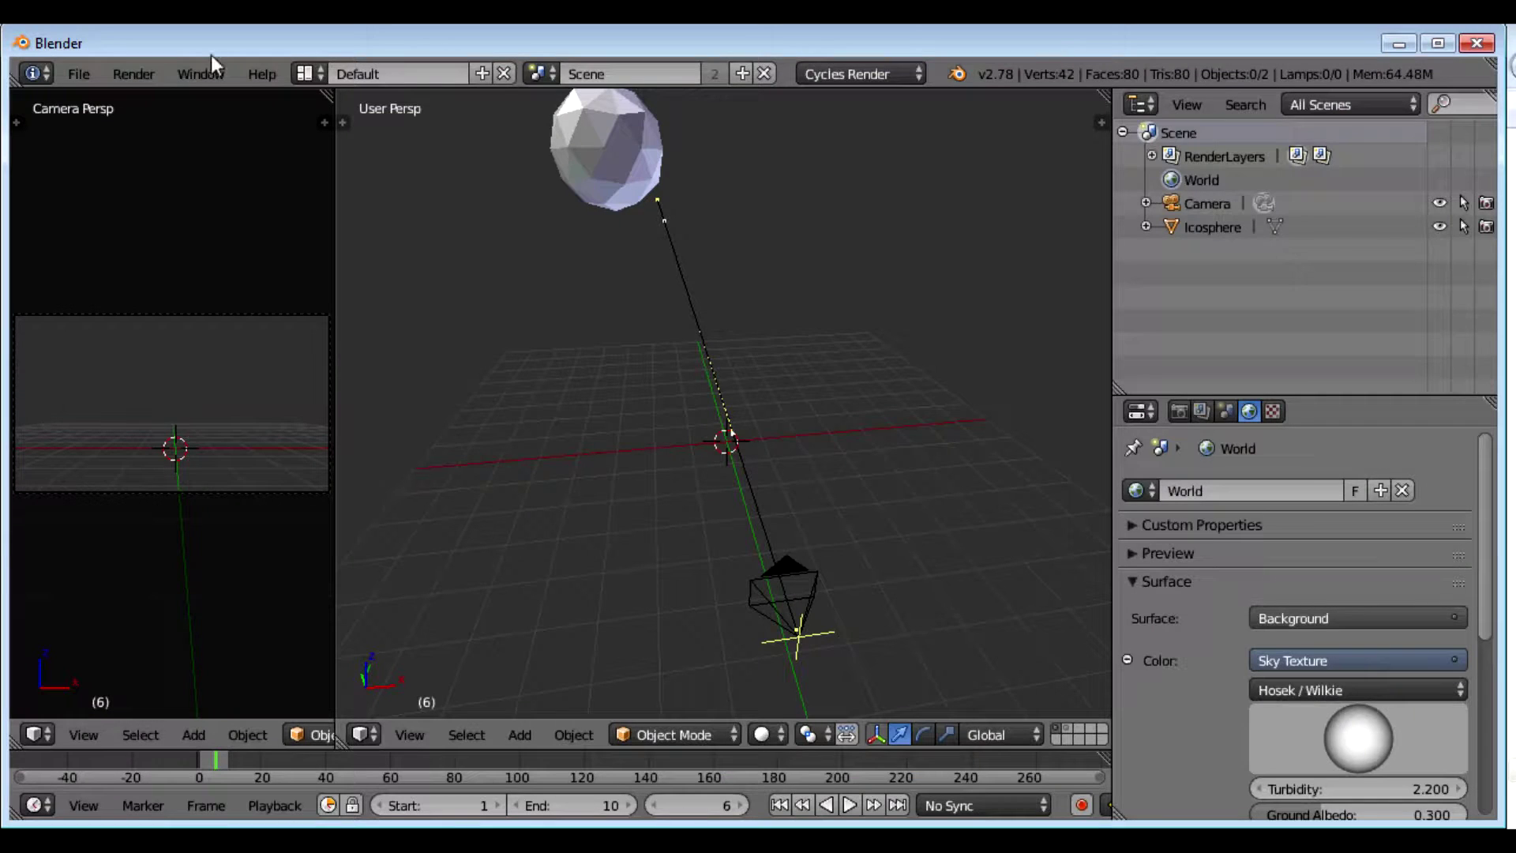
- Search the add-on preferences for 'svg', then close the preferences window
left_click(75, 76)
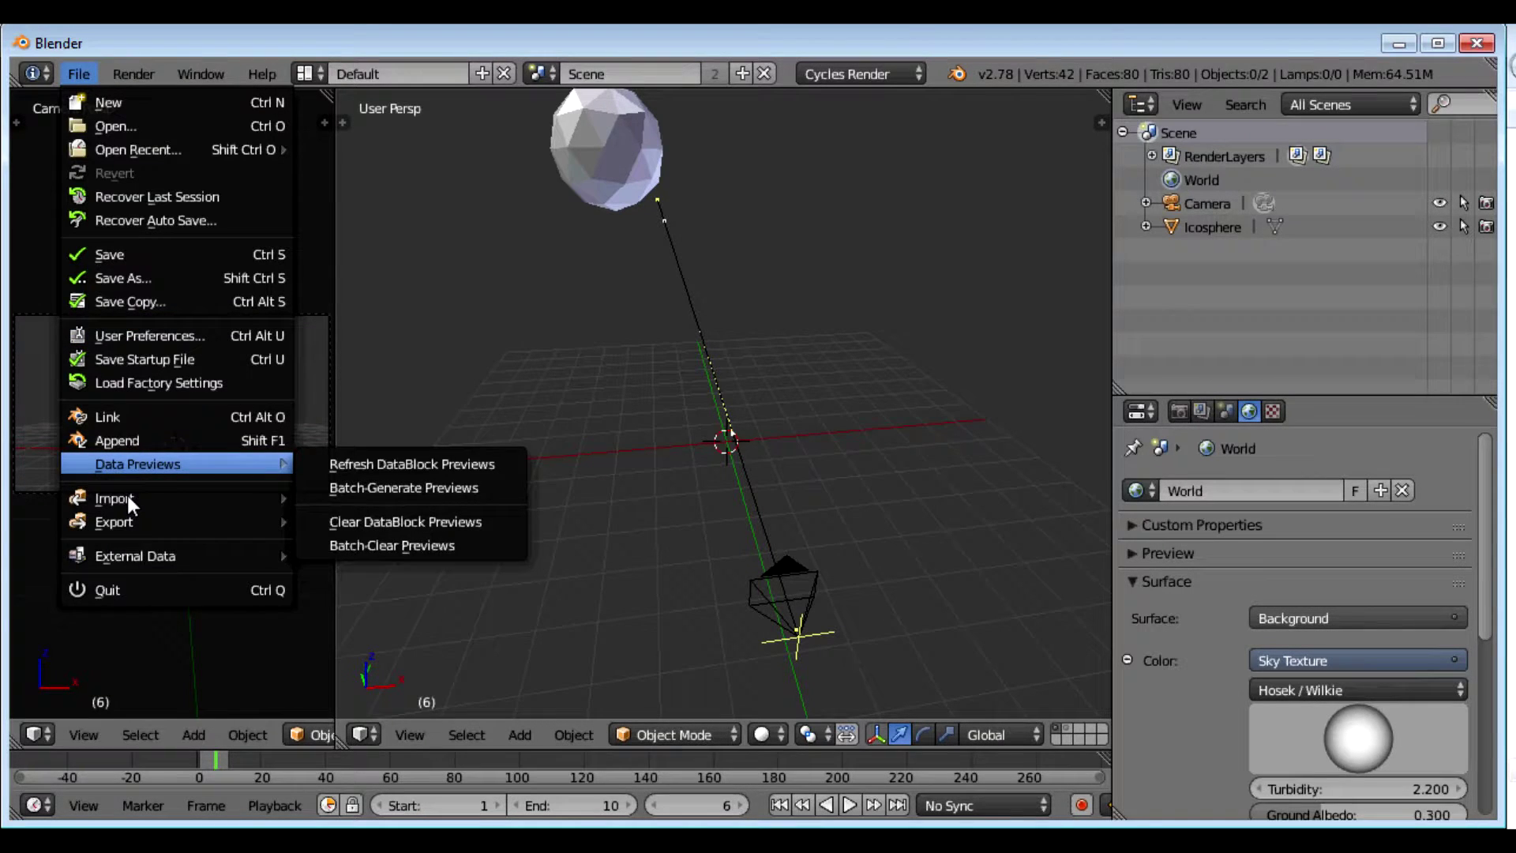
mouse_move(126, 495)
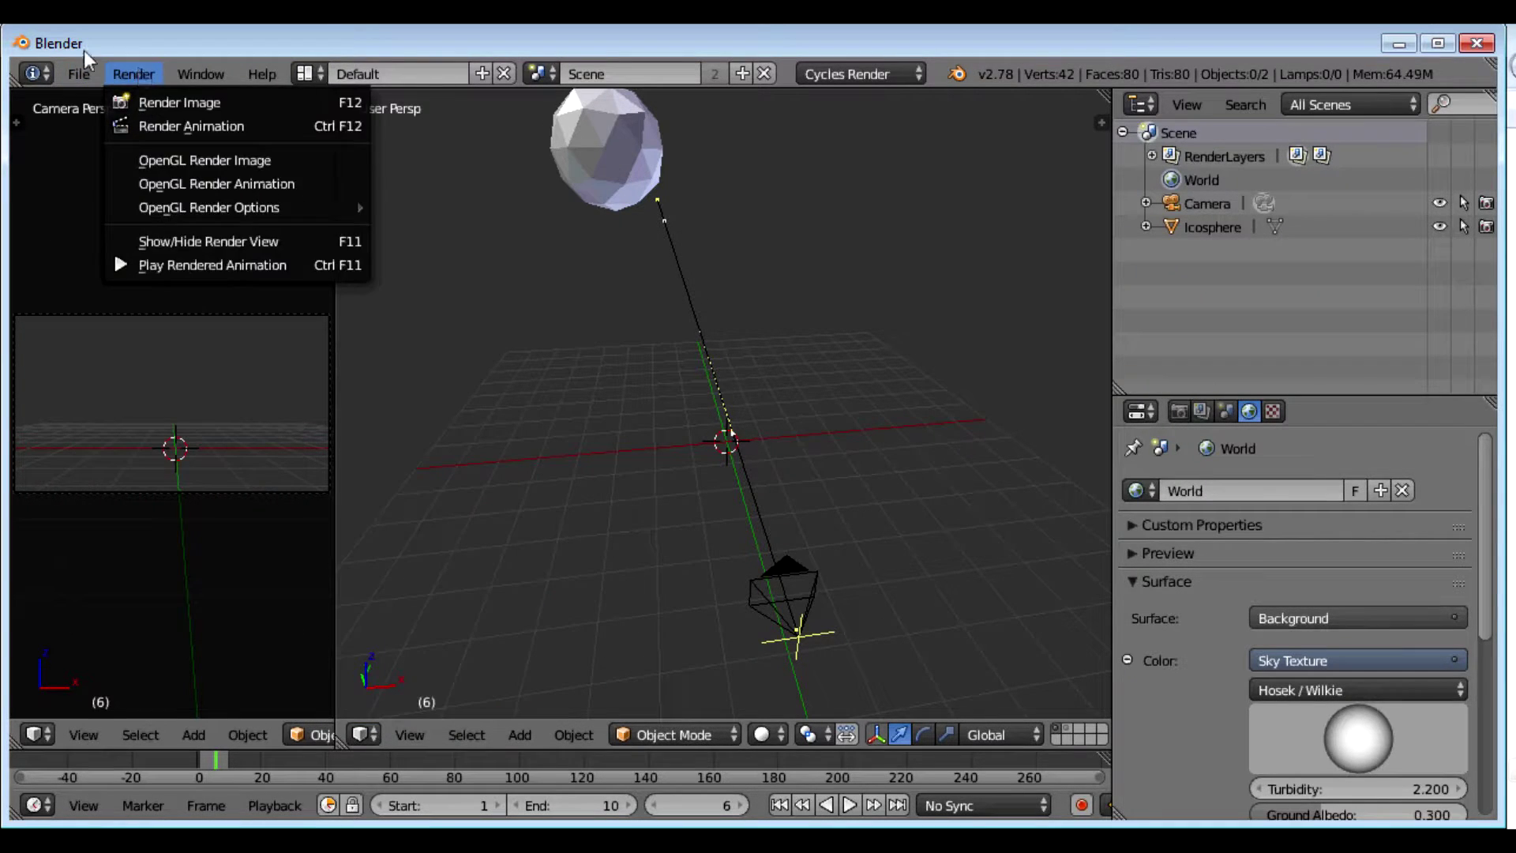
left_click(77, 74)
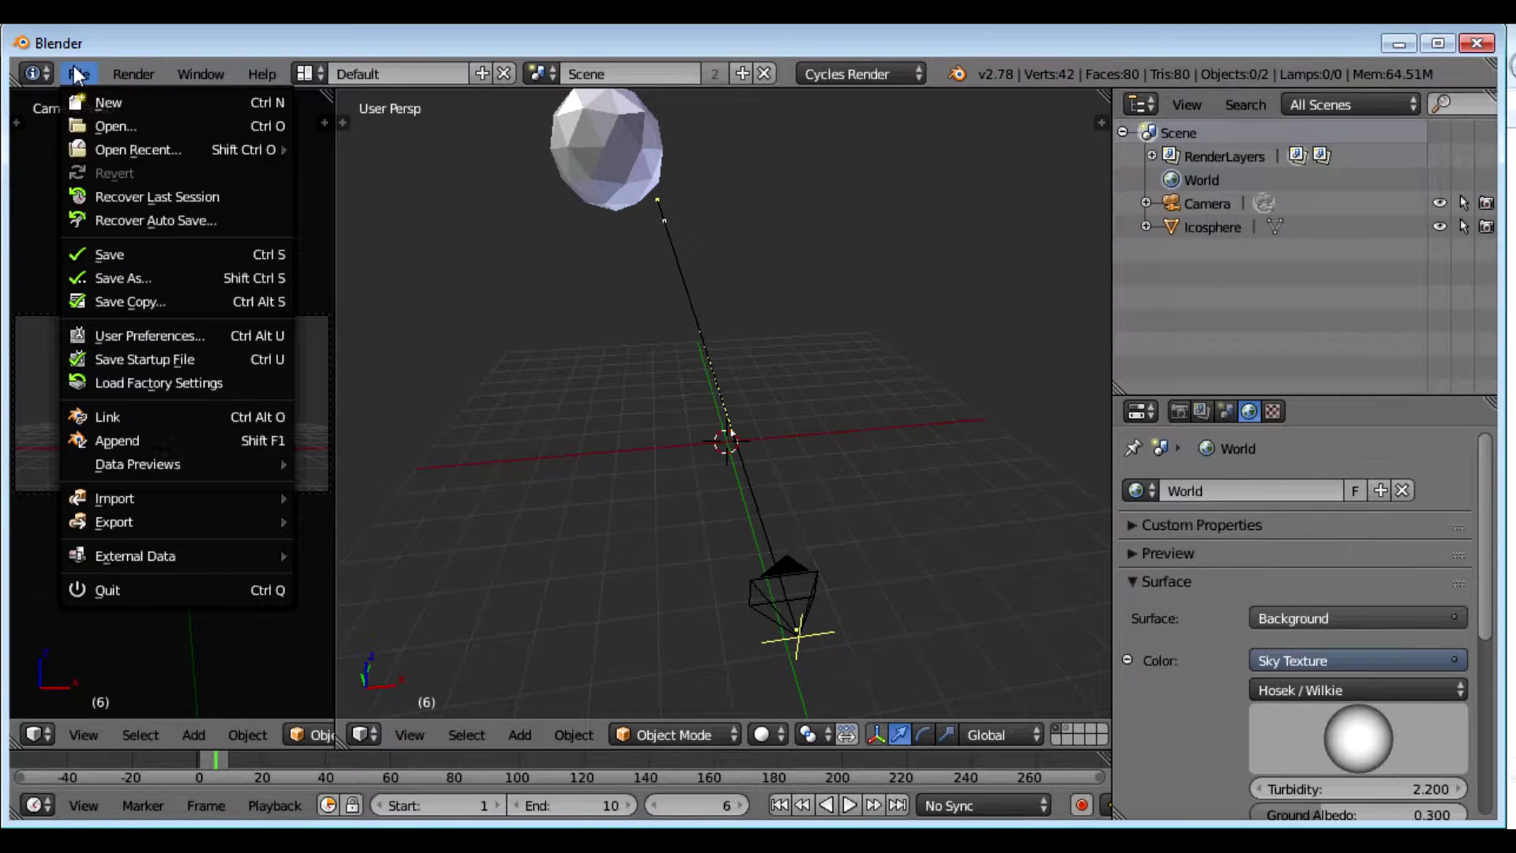
left_click(163, 335)
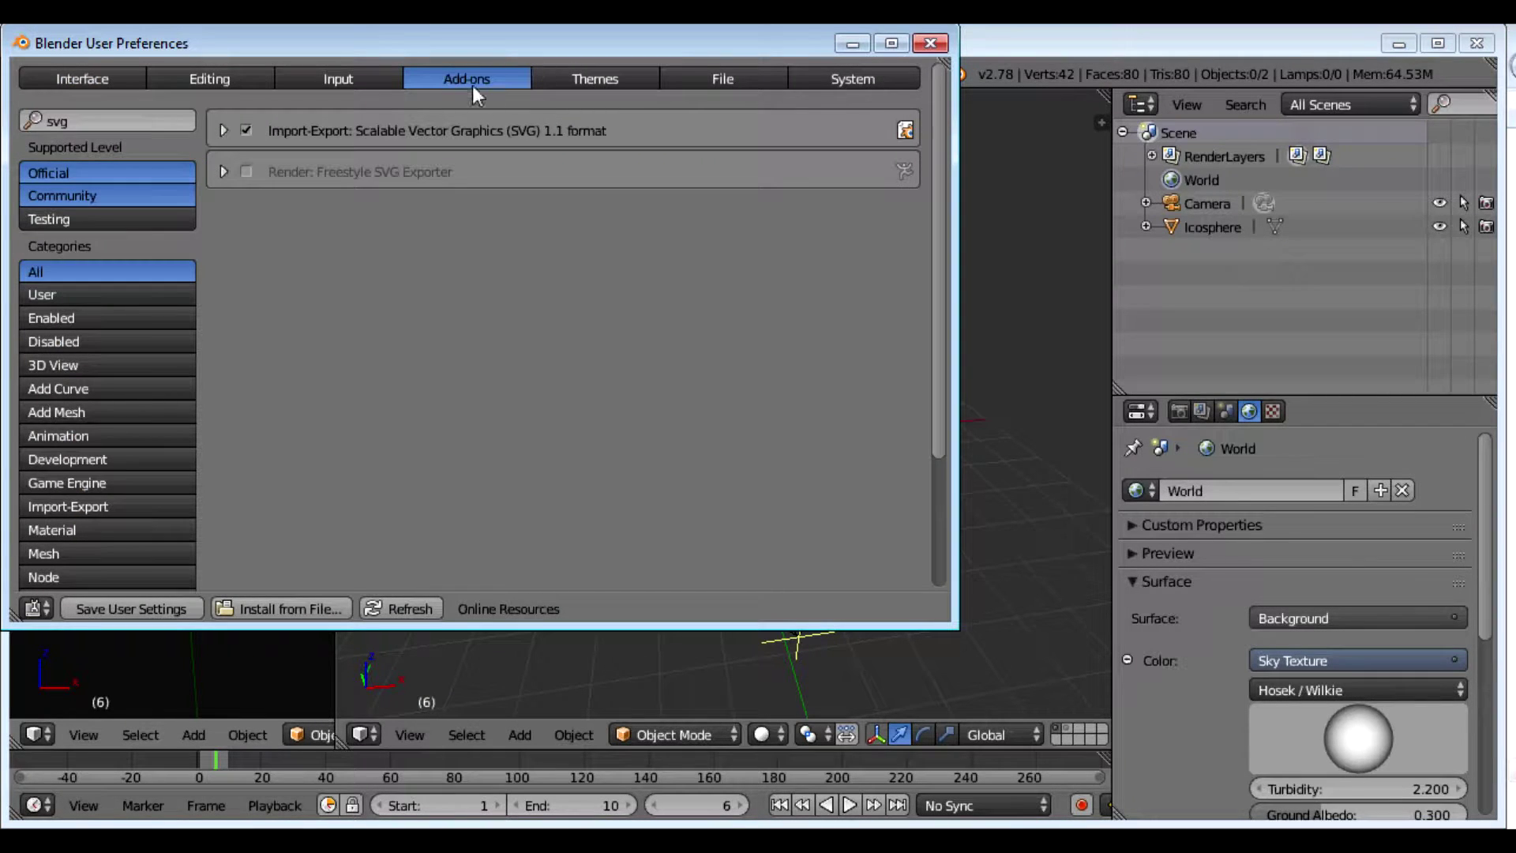
left_click(106, 121)
left_click(244, 128)
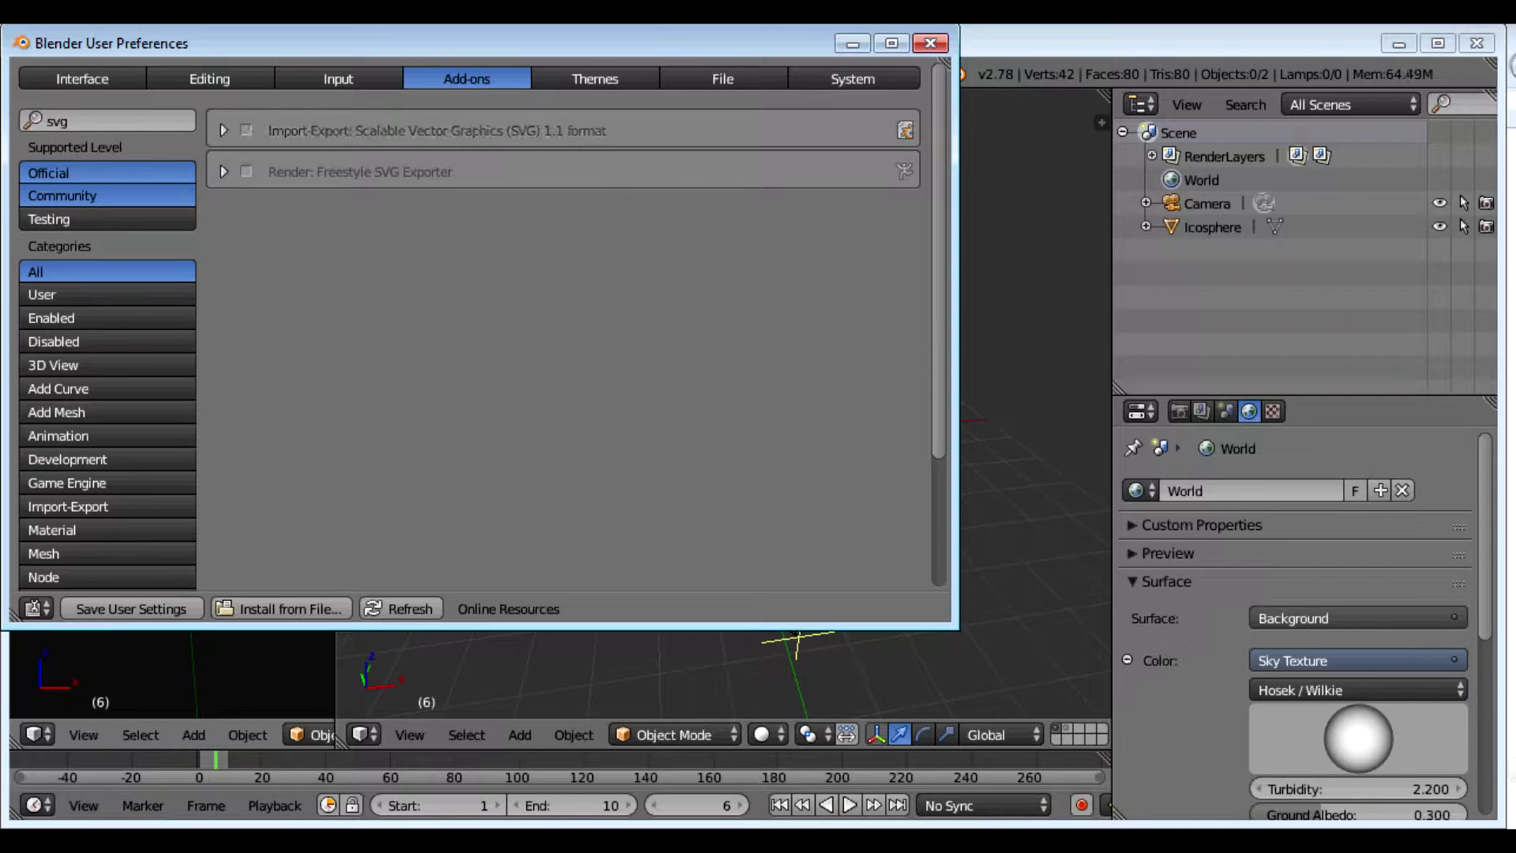
left_click(930, 42)
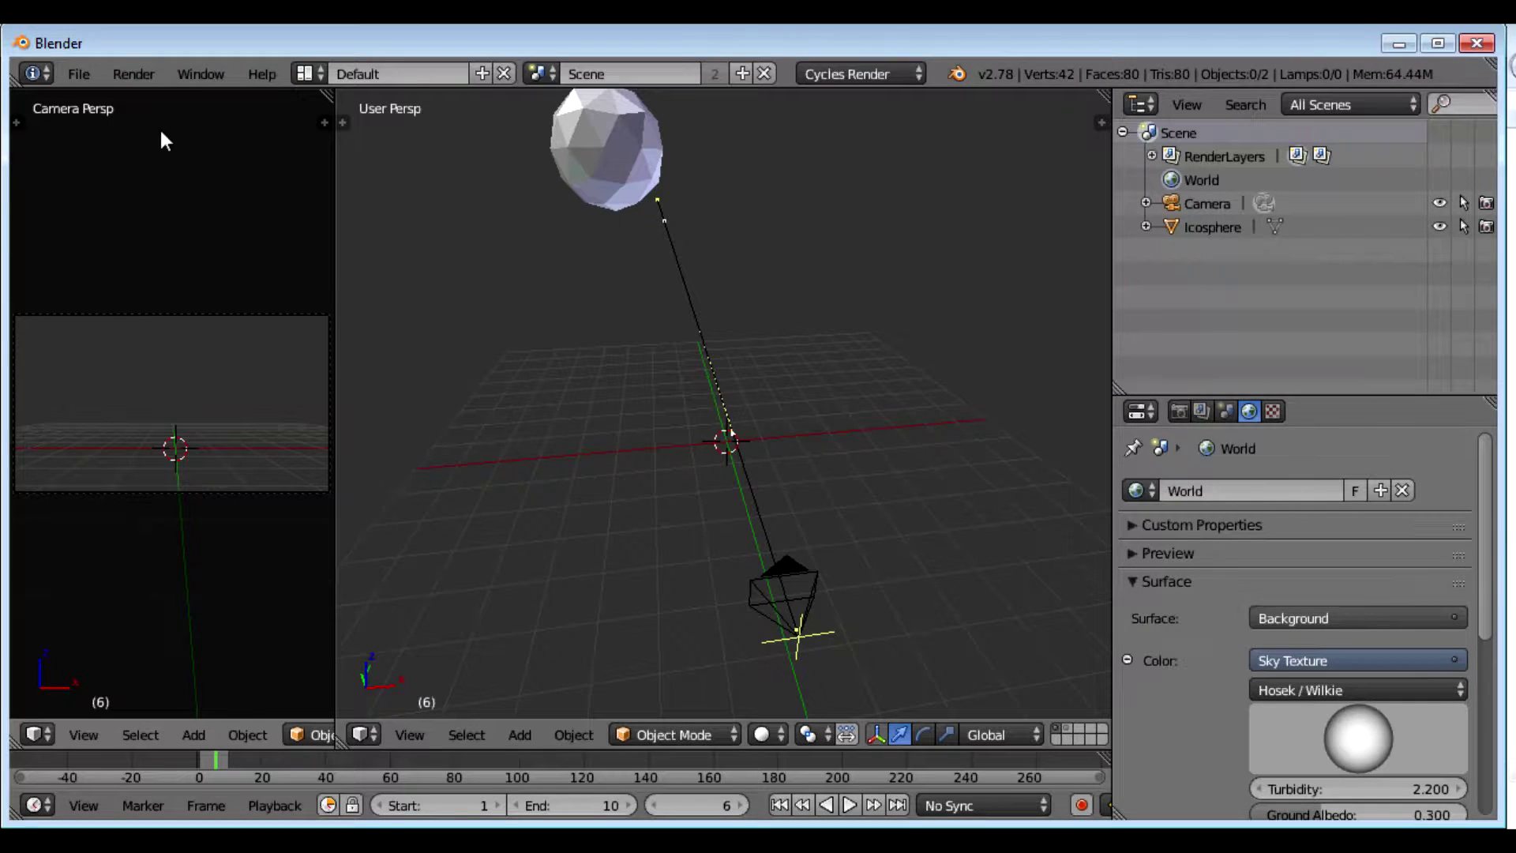
- Enable the Import-Export: Scalable Vector Graphics add-on after finding SVG missing from Import
left_click(82, 79)
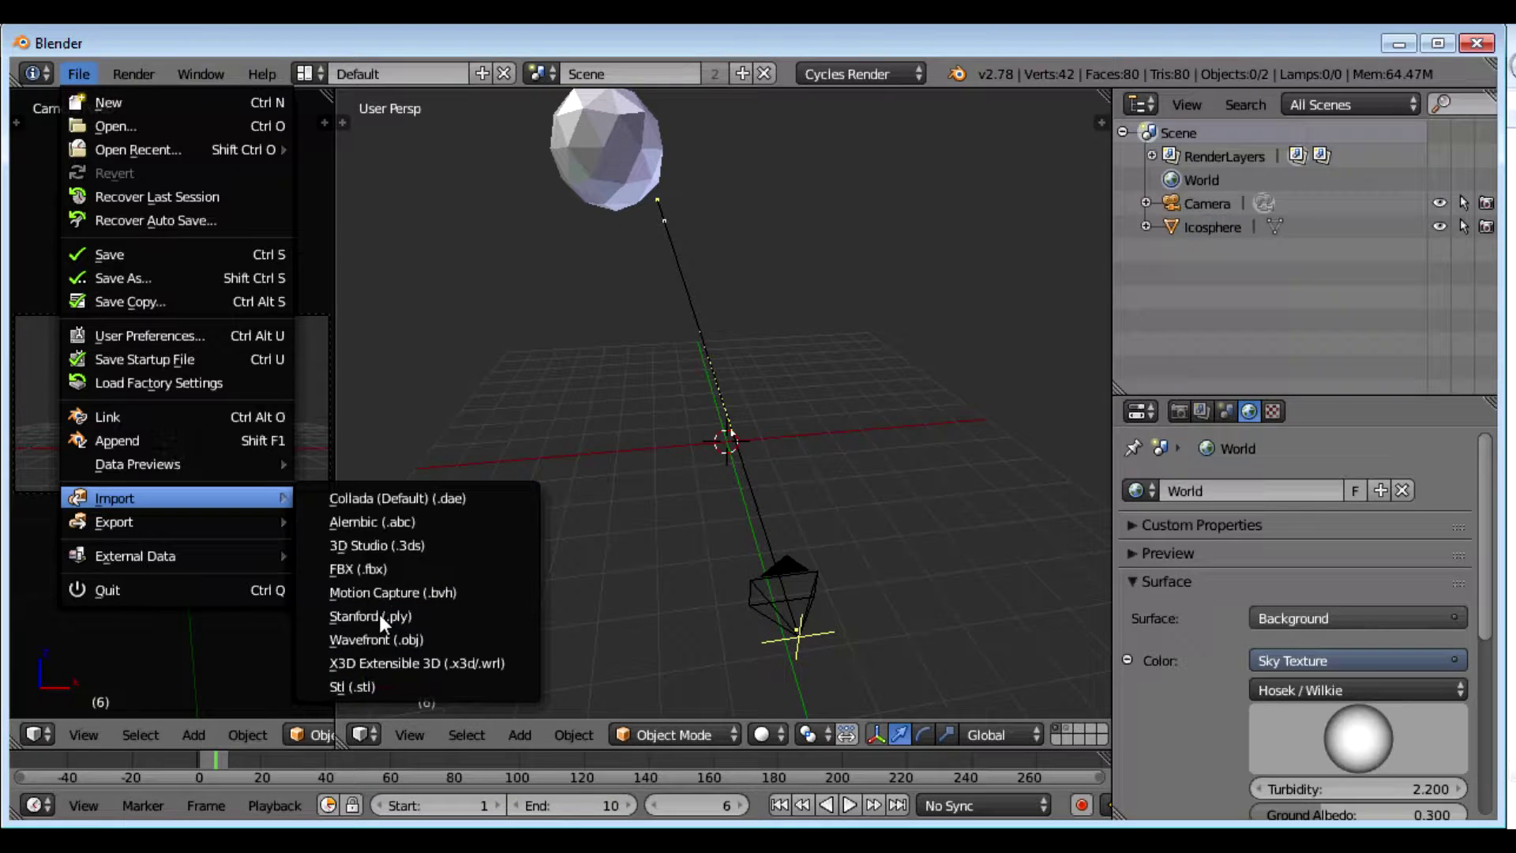
left_click(131, 73)
left_click(80, 79)
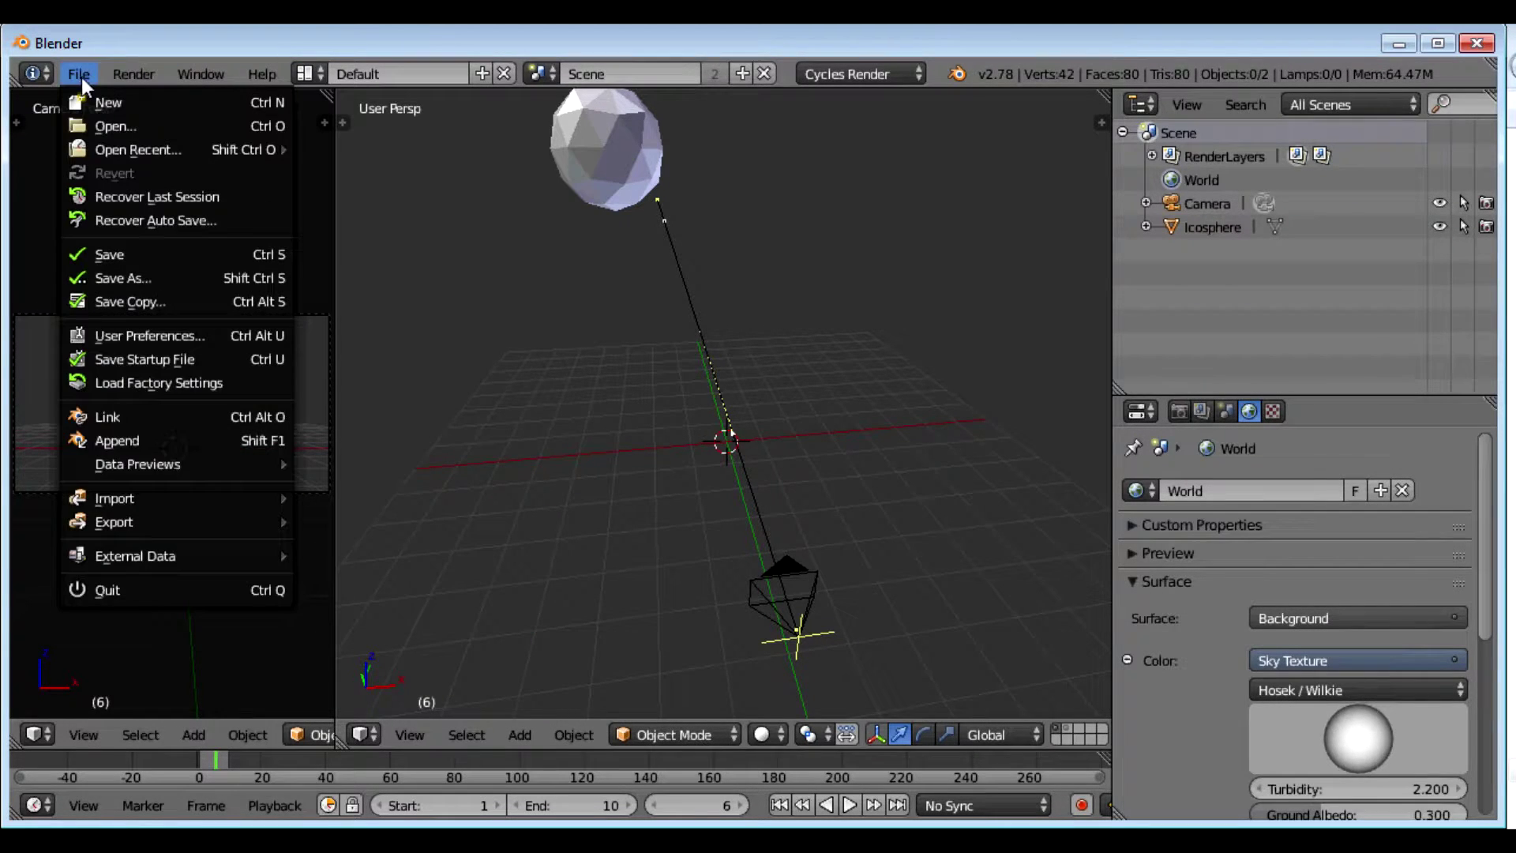
left_click(154, 337)
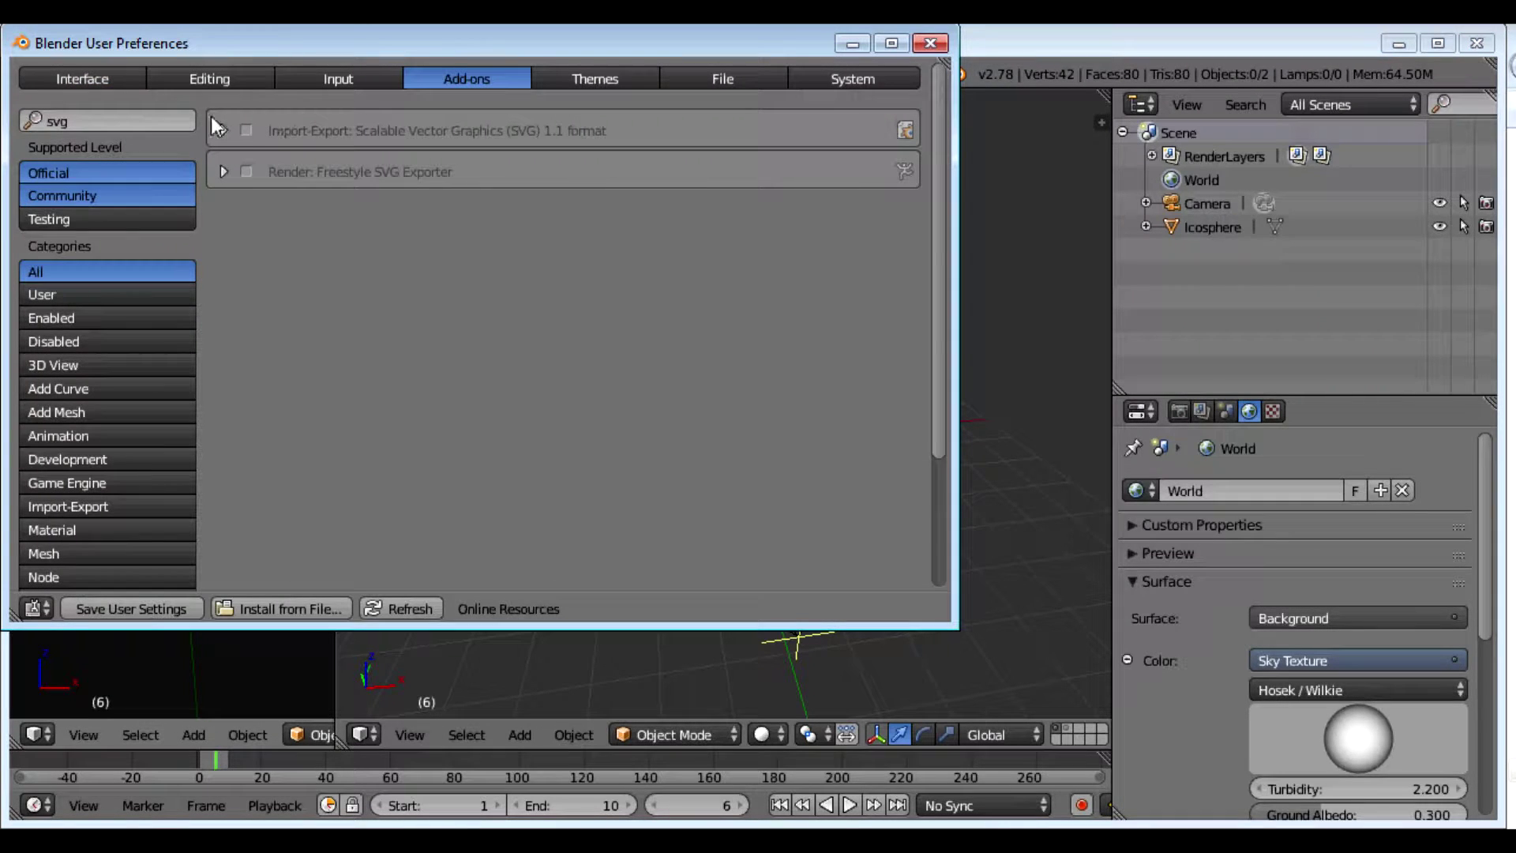
left_click(245, 129)
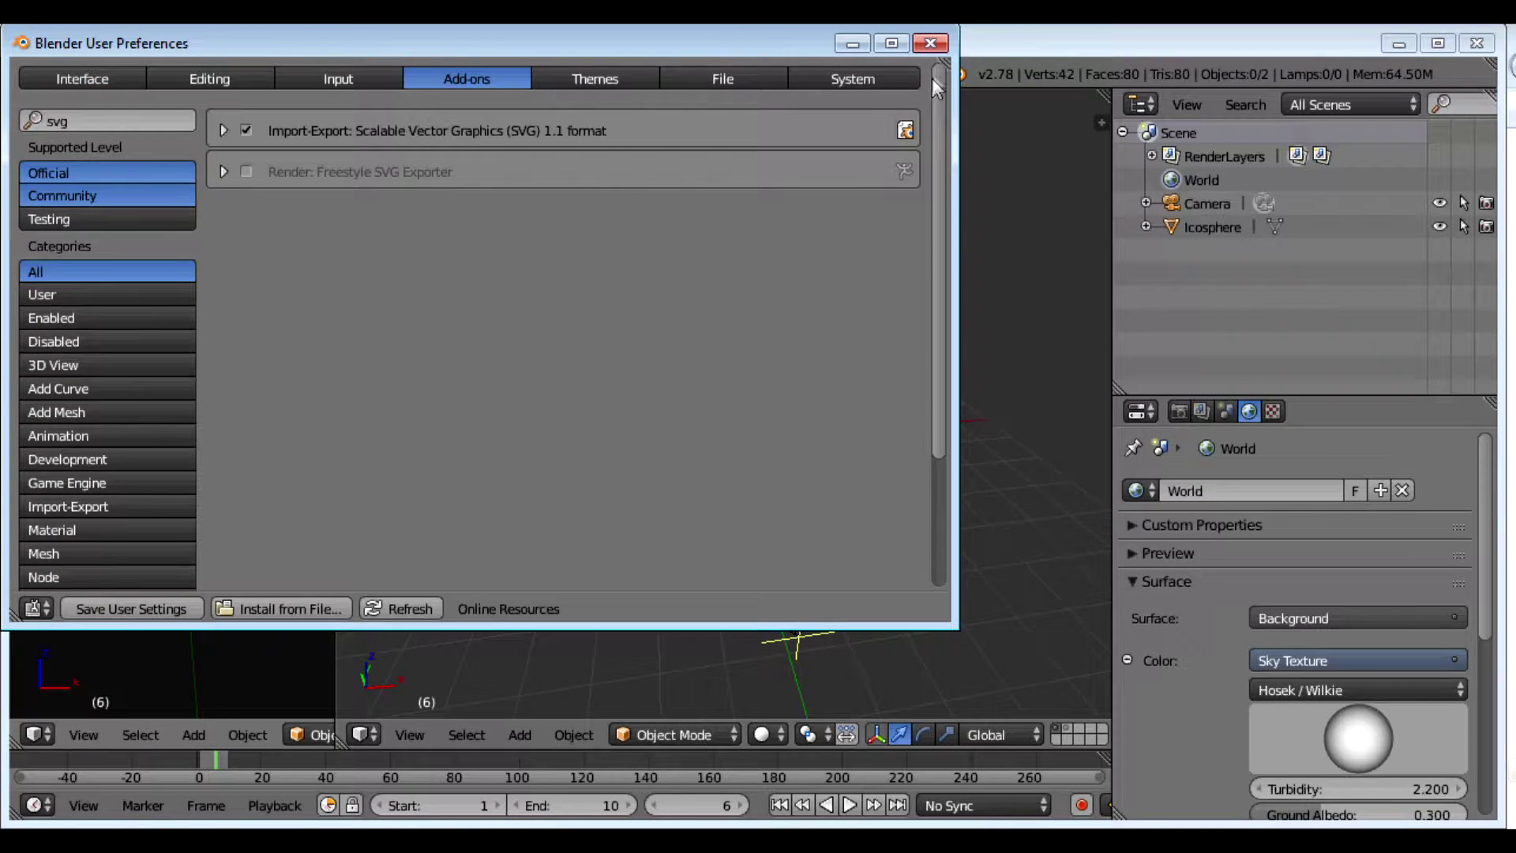
left_click(930, 43)
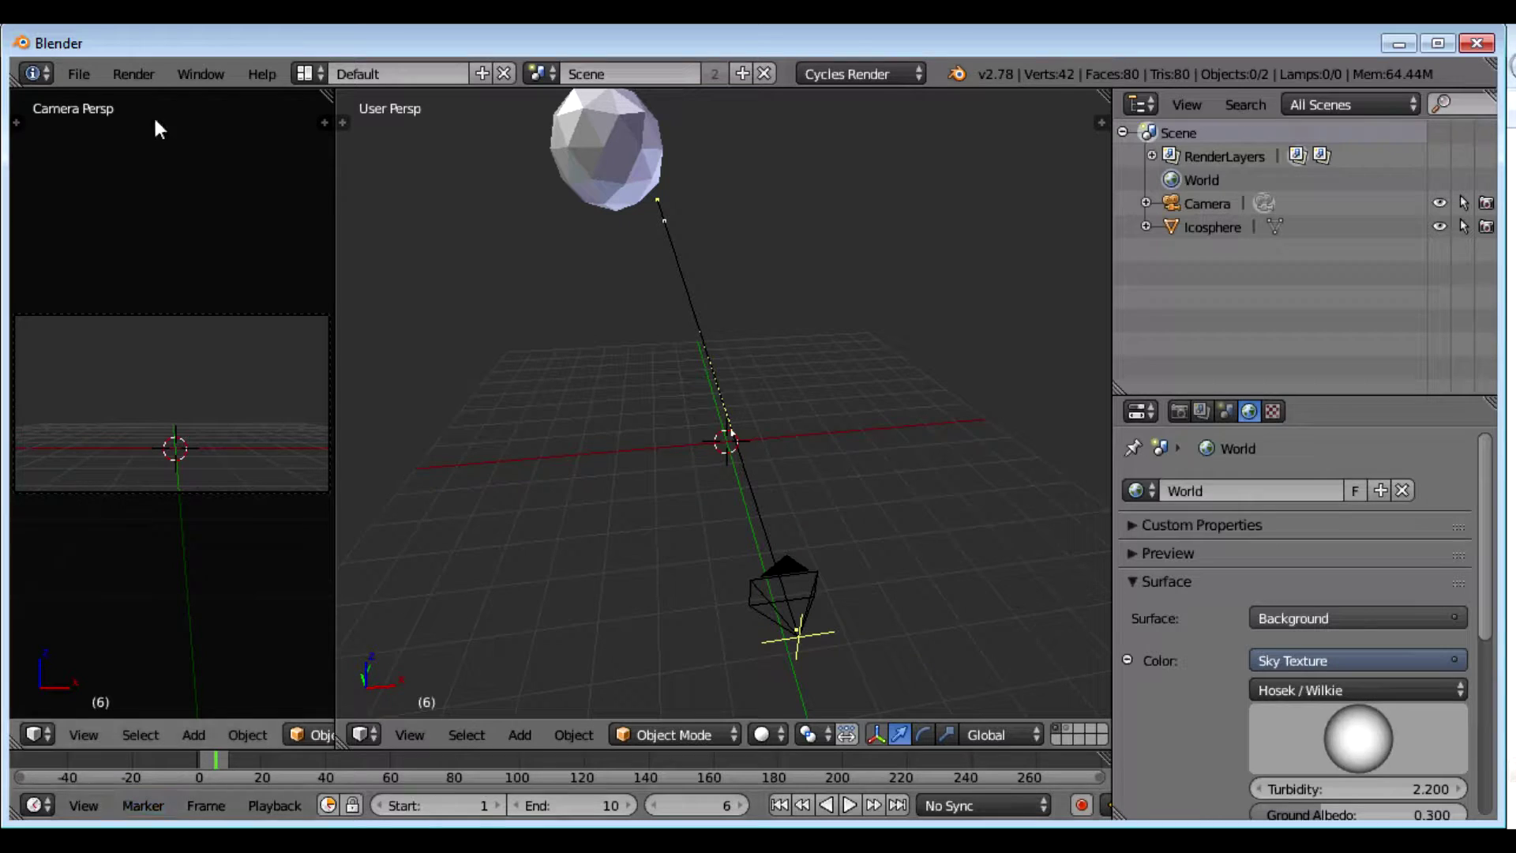
- Import Lordlatch.svg as a curve and zoom in on it from the top view
left_click(84, 71)
mouse_move(139, 500)
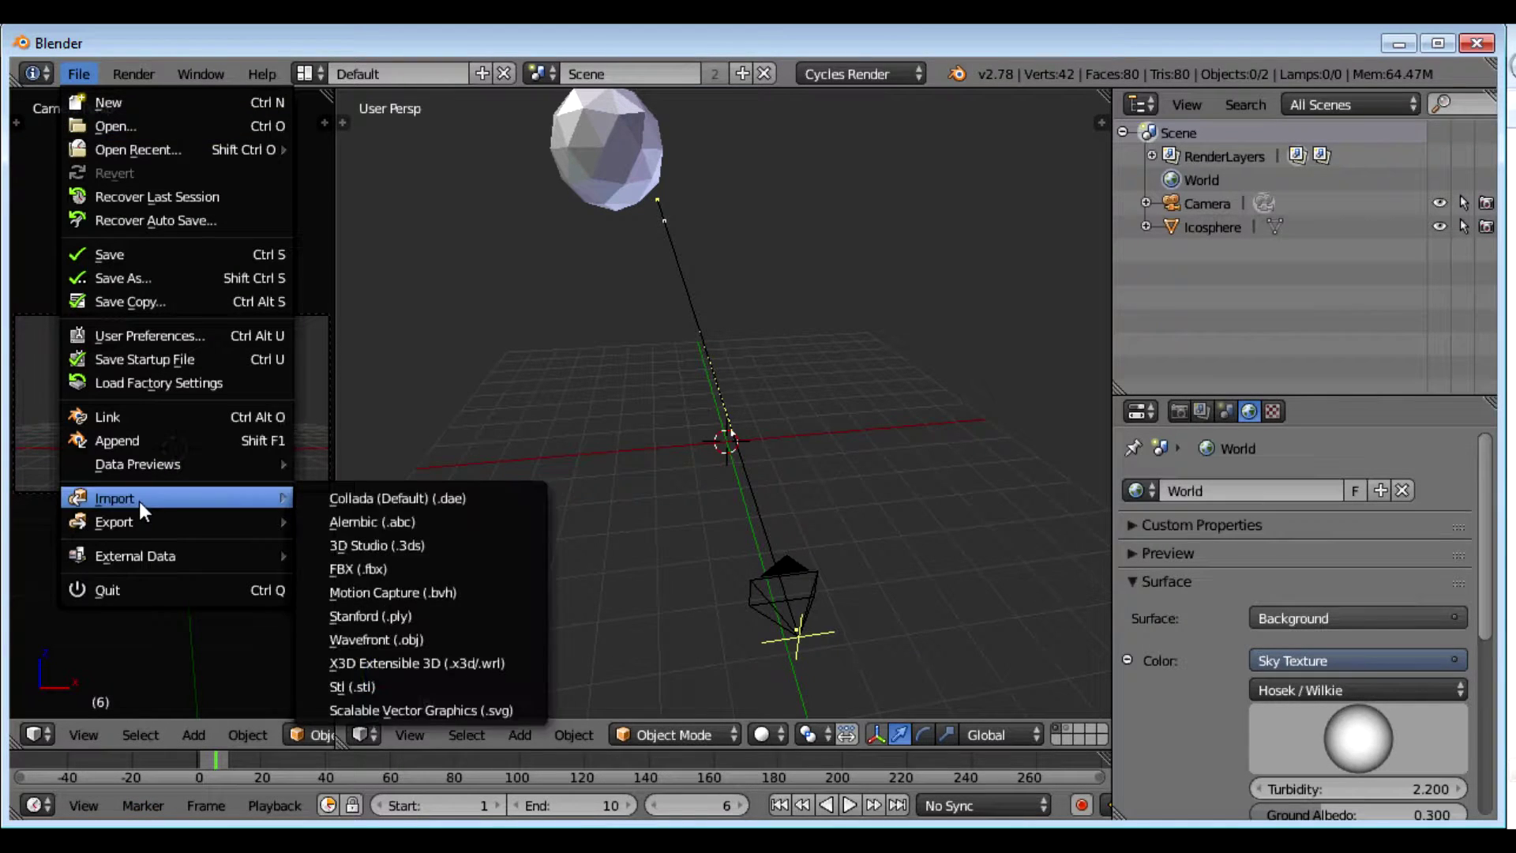
left_click(478, 710)
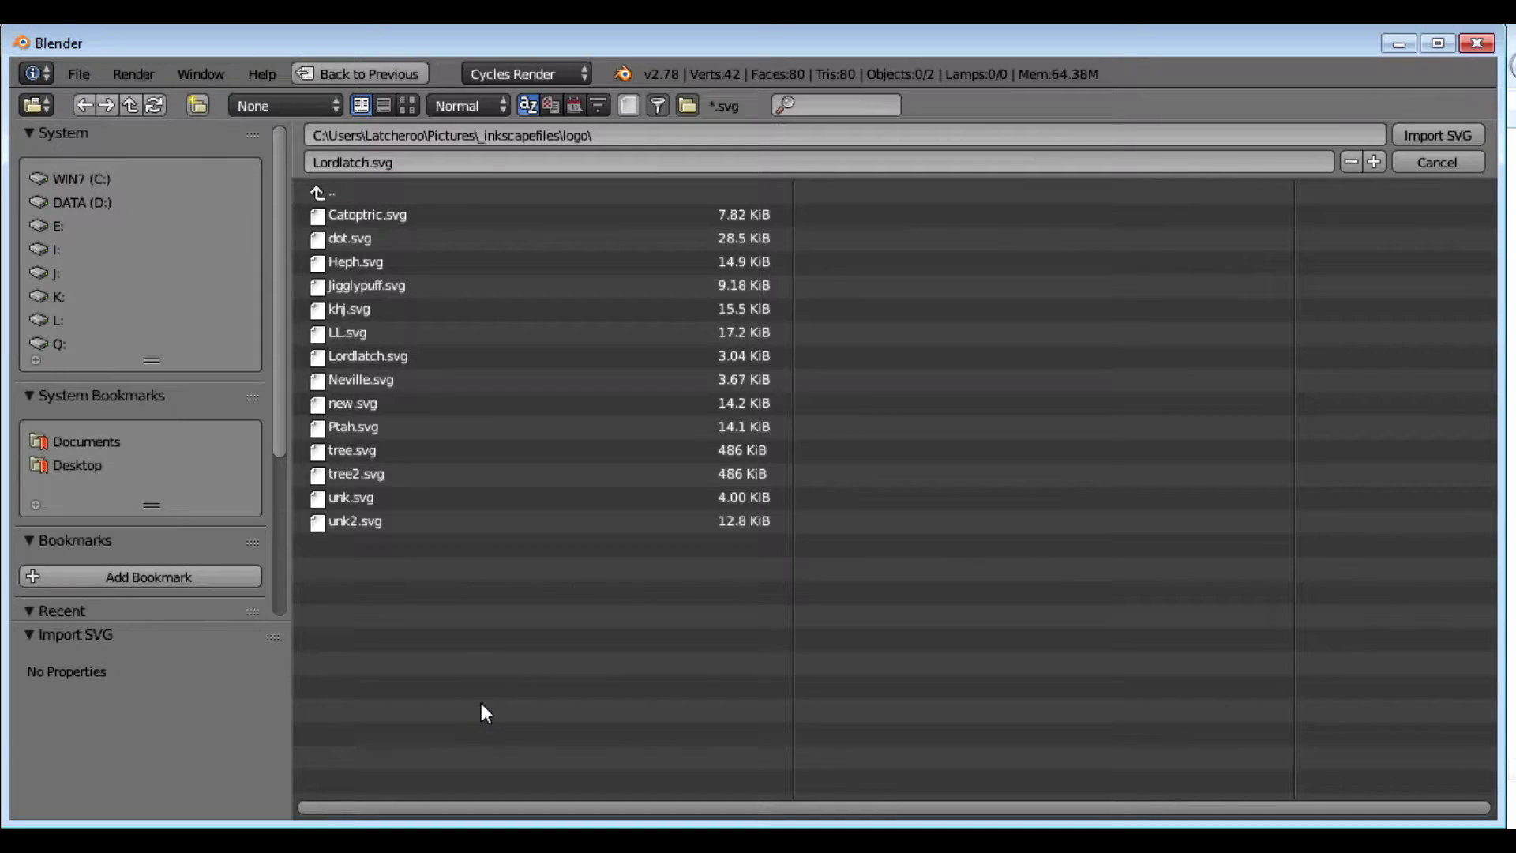
double_click(352, 363)
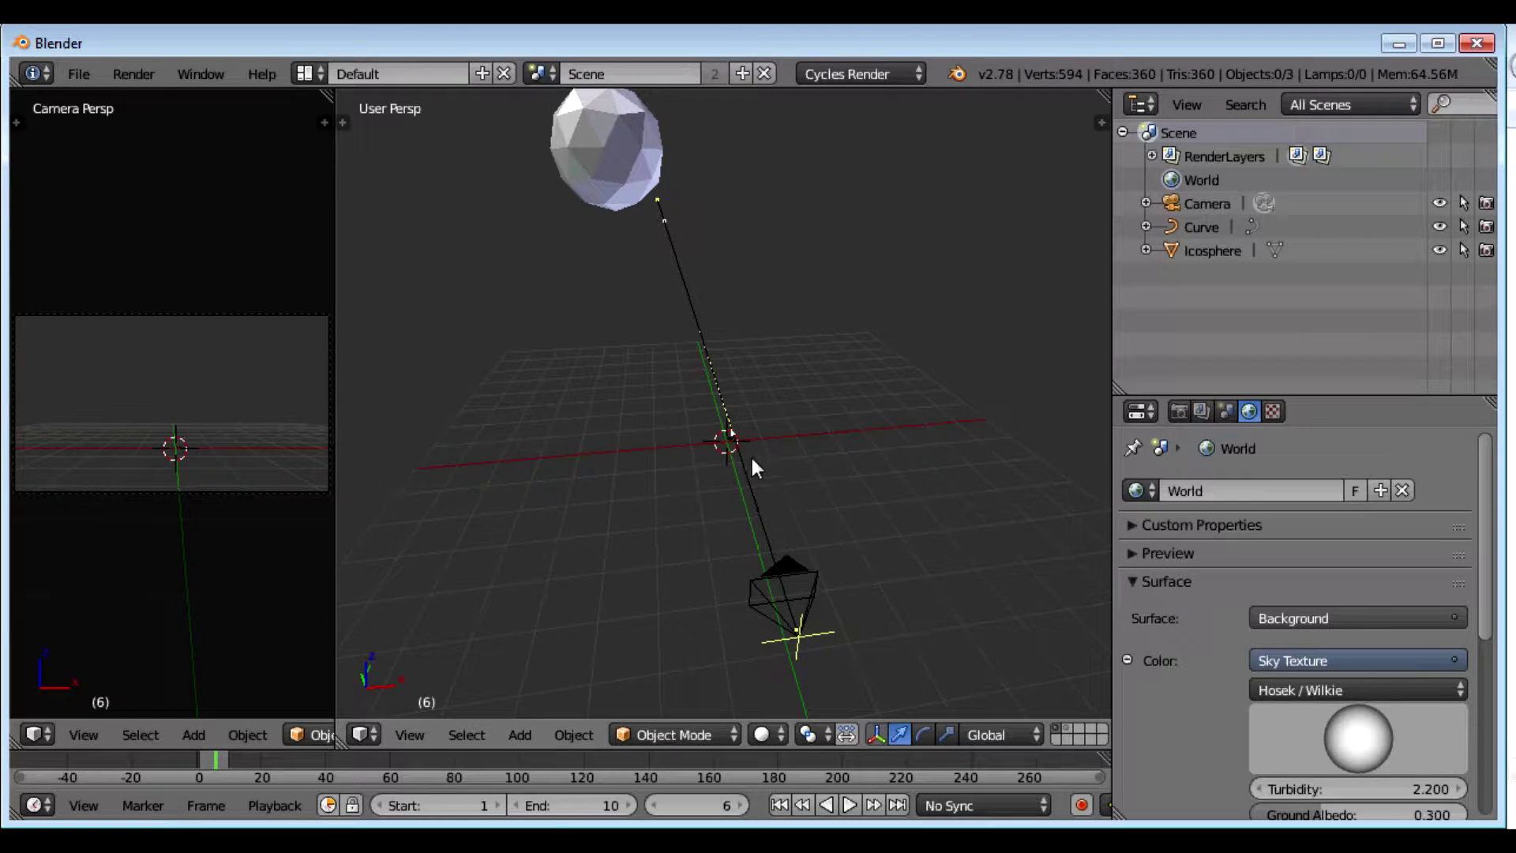
key("KP_7")
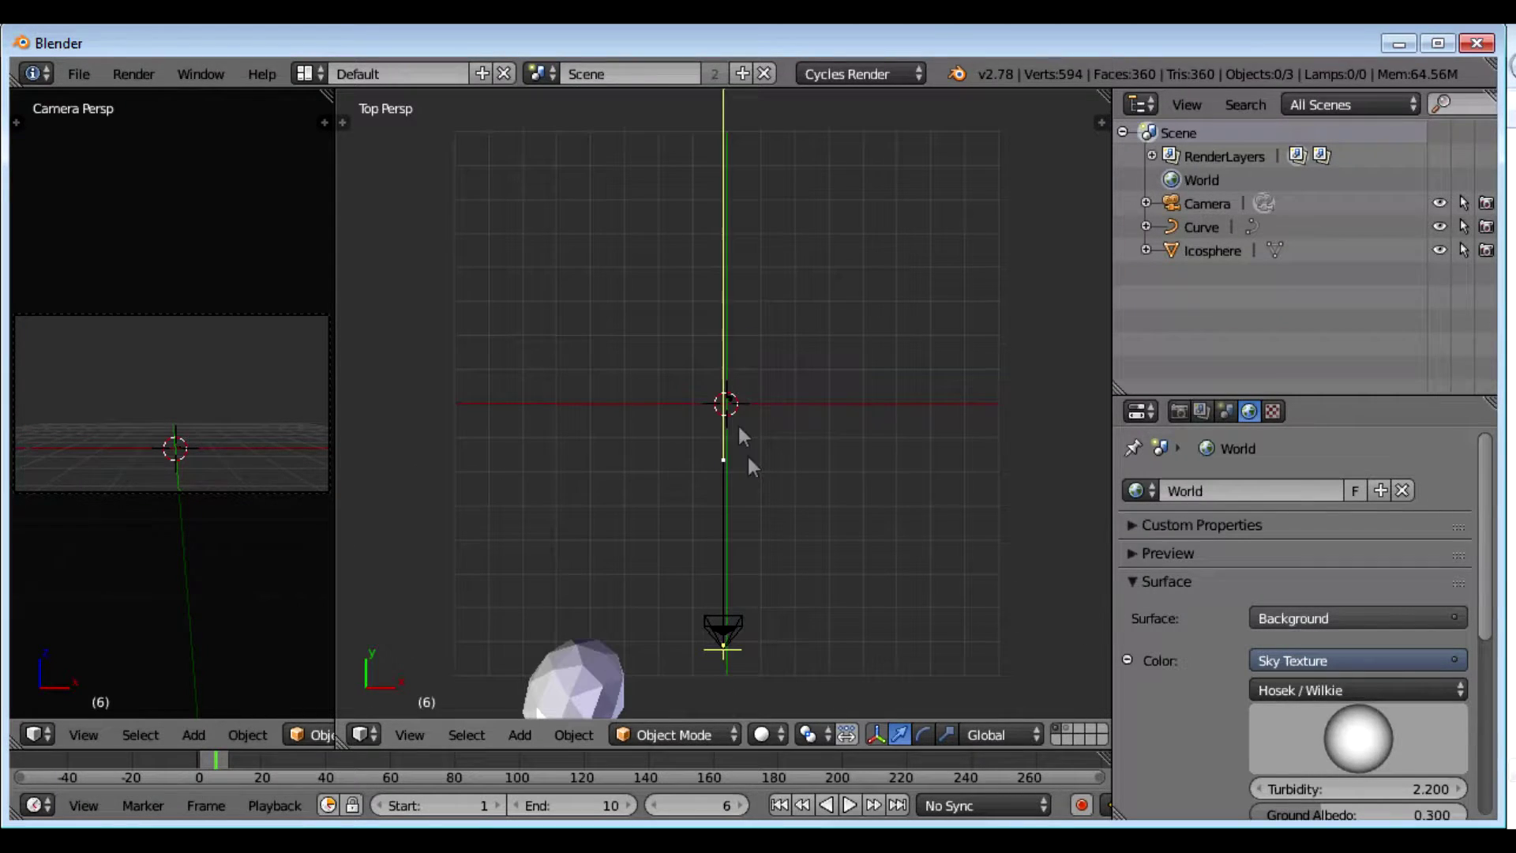
scroll(739, 416, "up", 3)
scroll(738, 412, "up", 5)
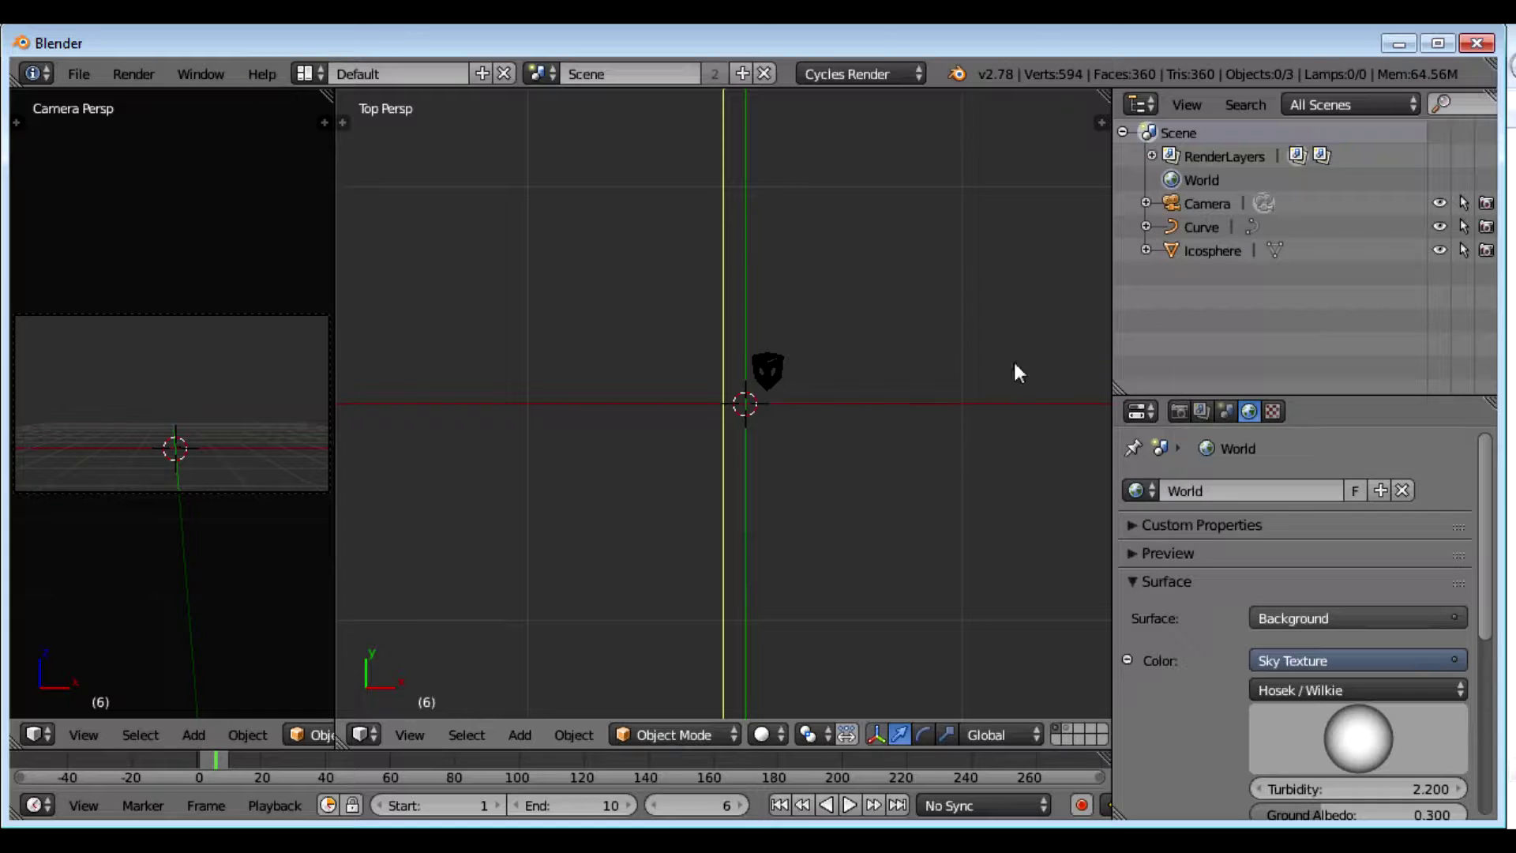
- Select the imported Curve and set its origin to its geometry
left_click(1199, 226)
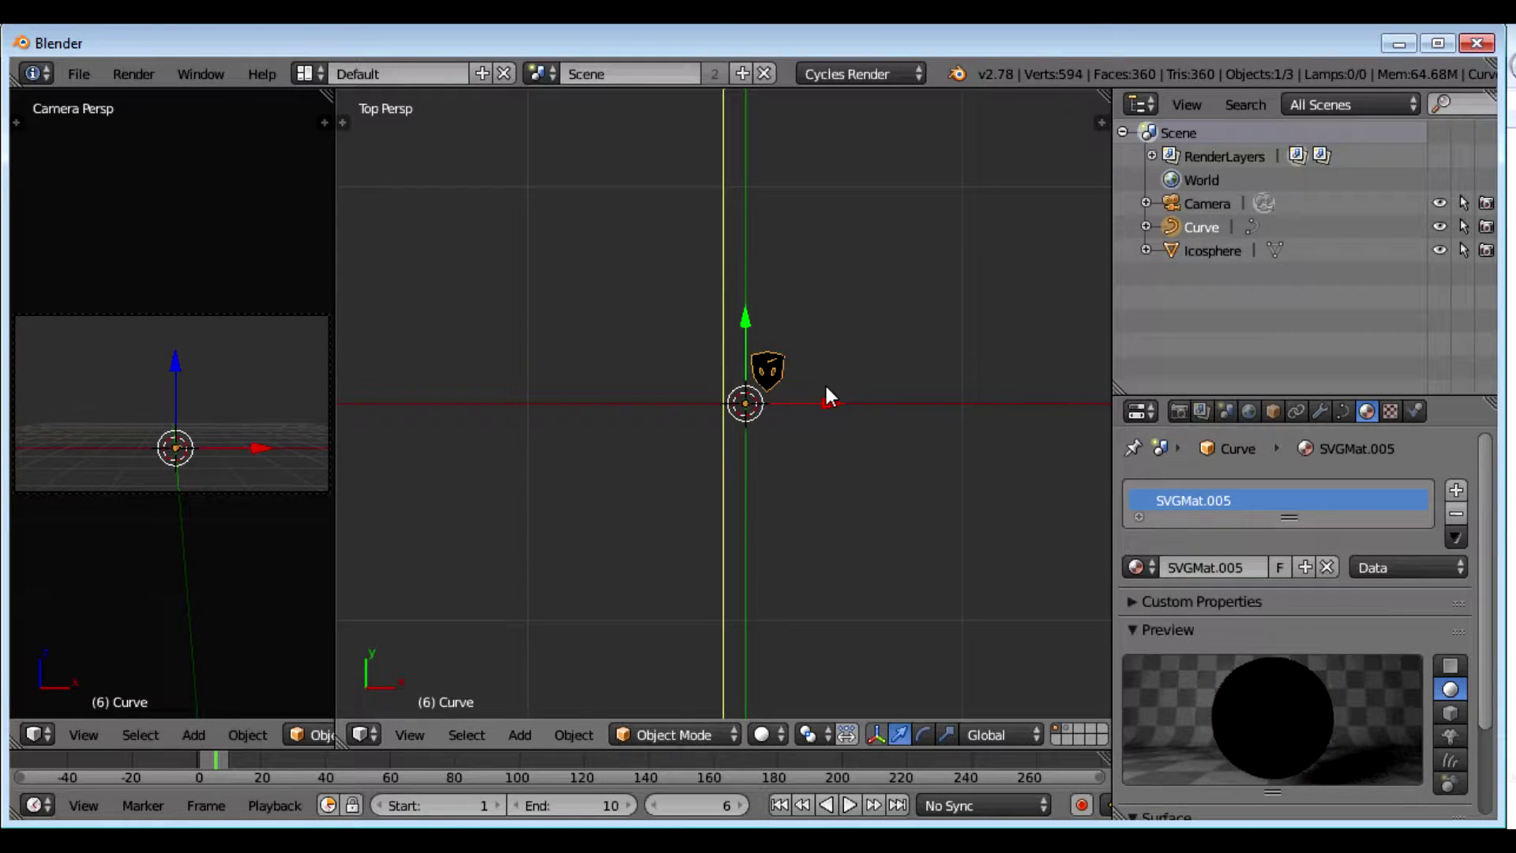
left_click(584, 732)
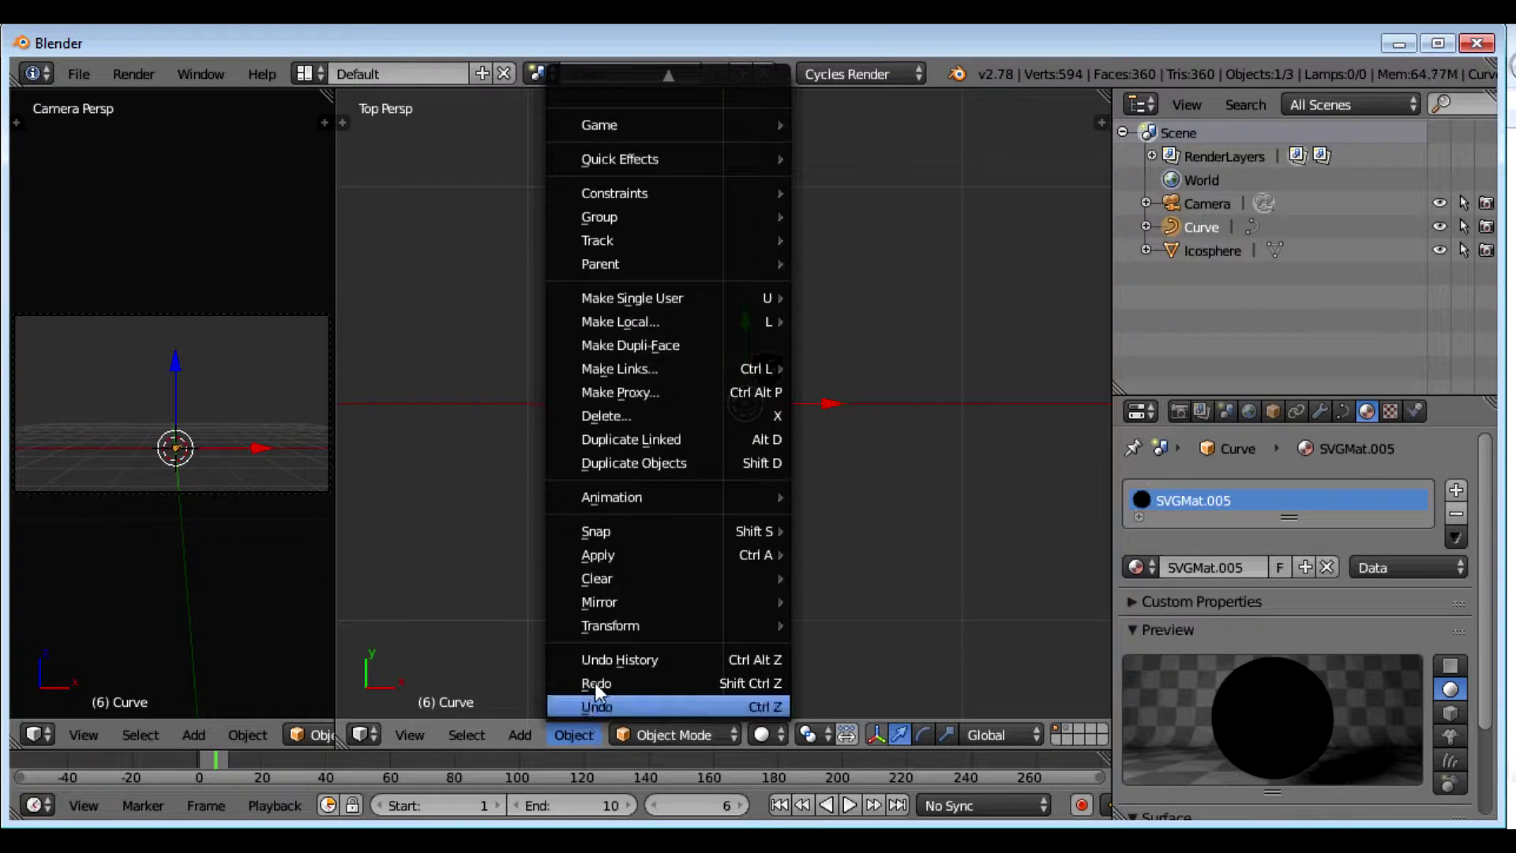
mouse_move(630, 627)
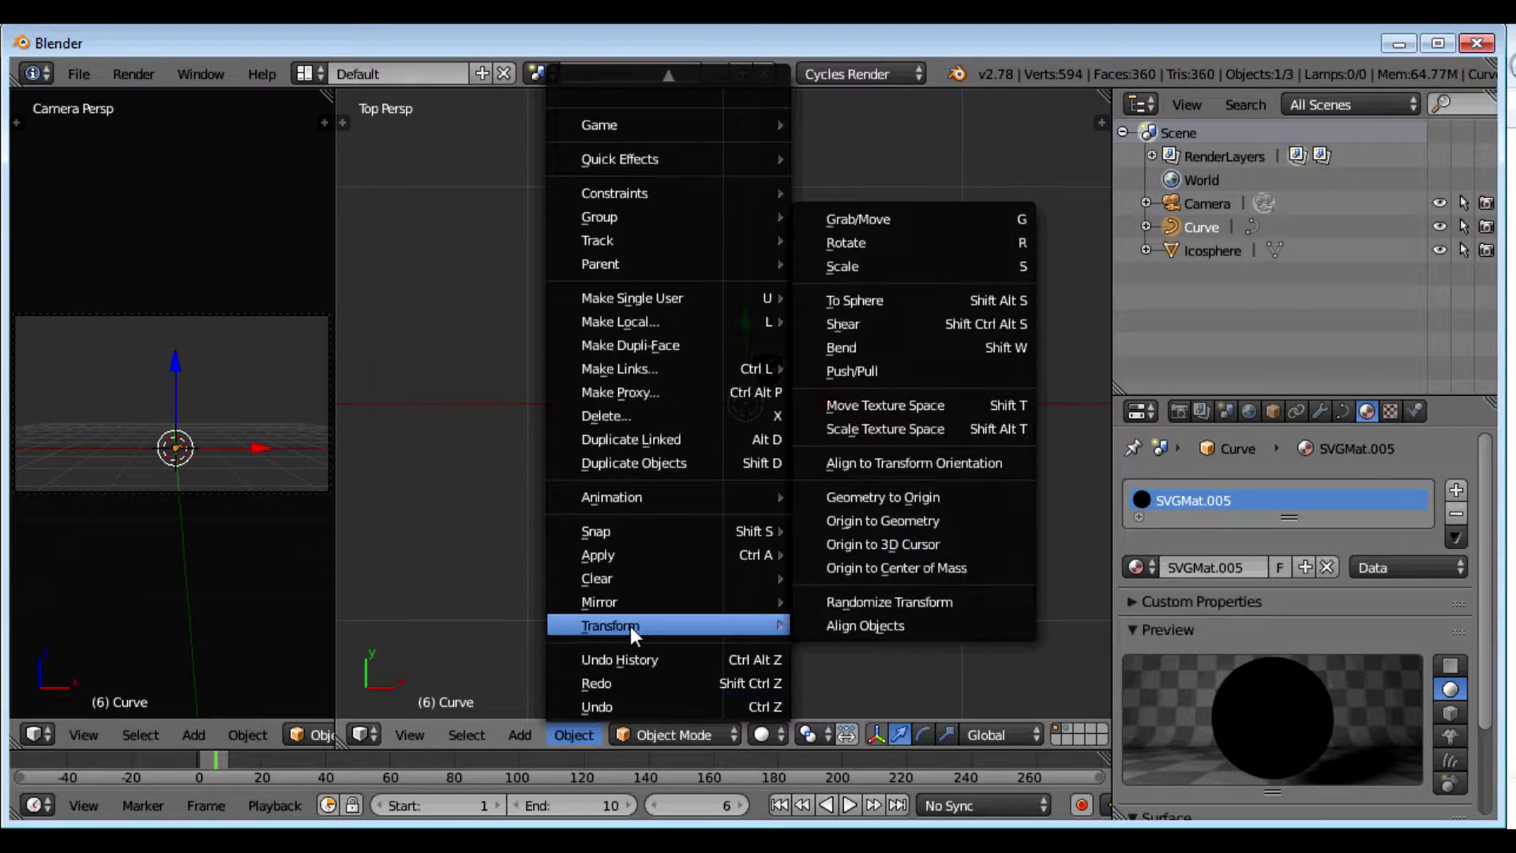
left_click(878, 522)
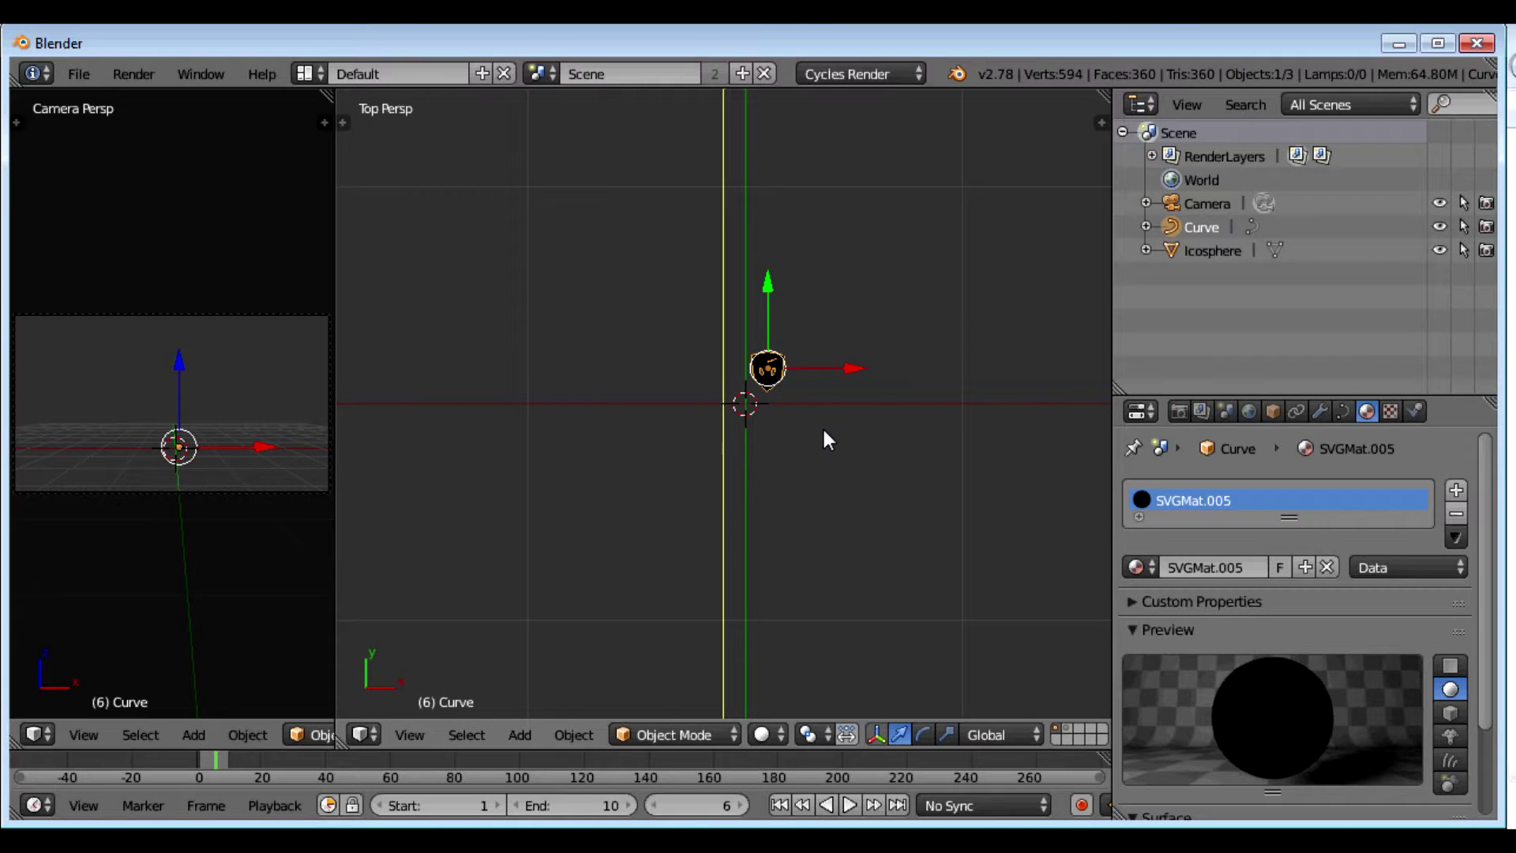
- Snap the logo curve to the 3D cursor at the scene origin
key("shift+s")
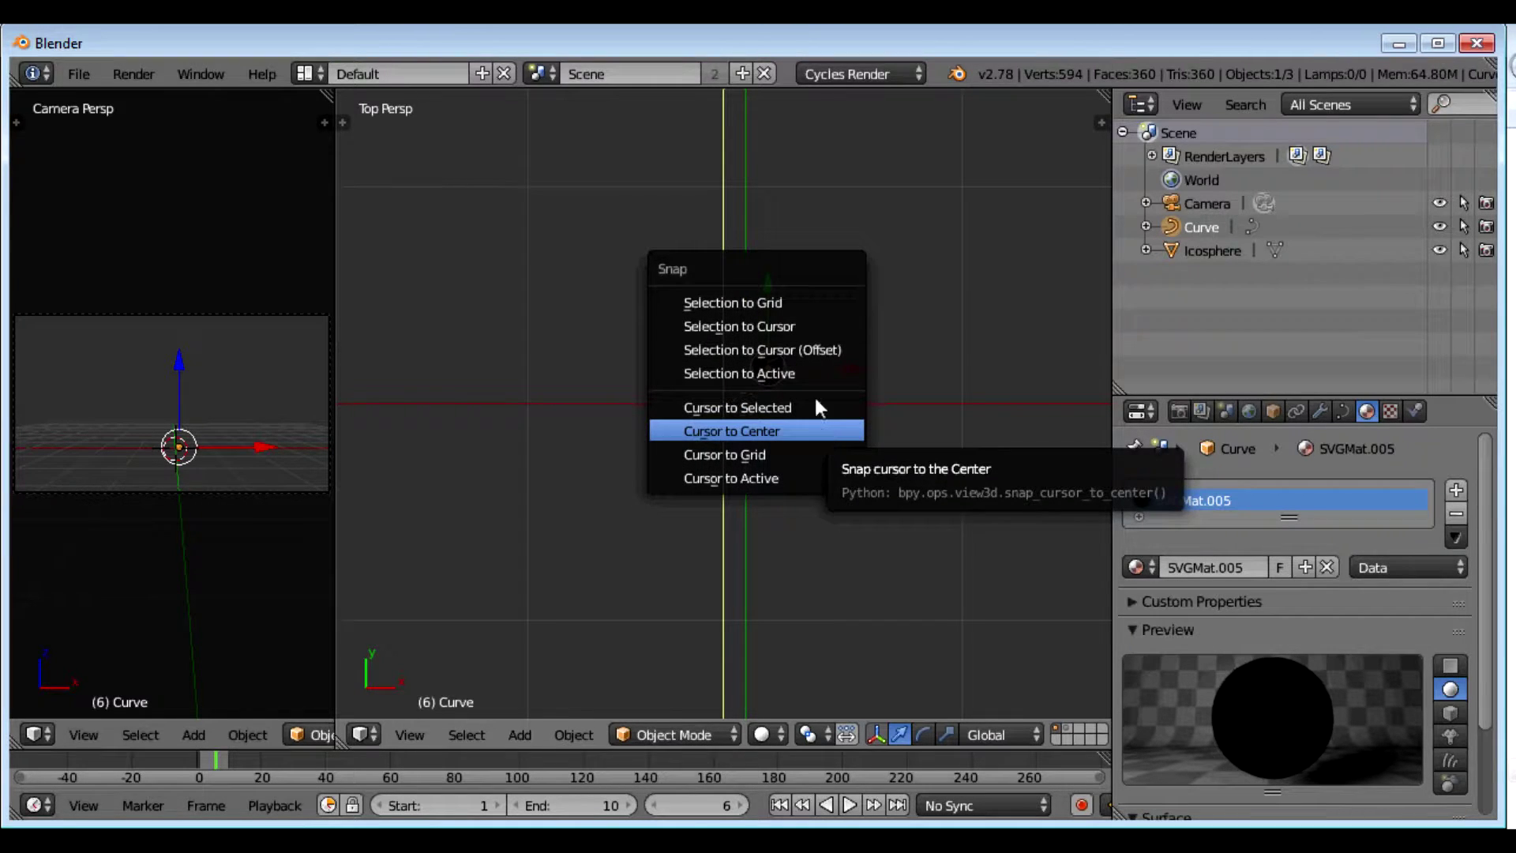
left_click(732, 331)
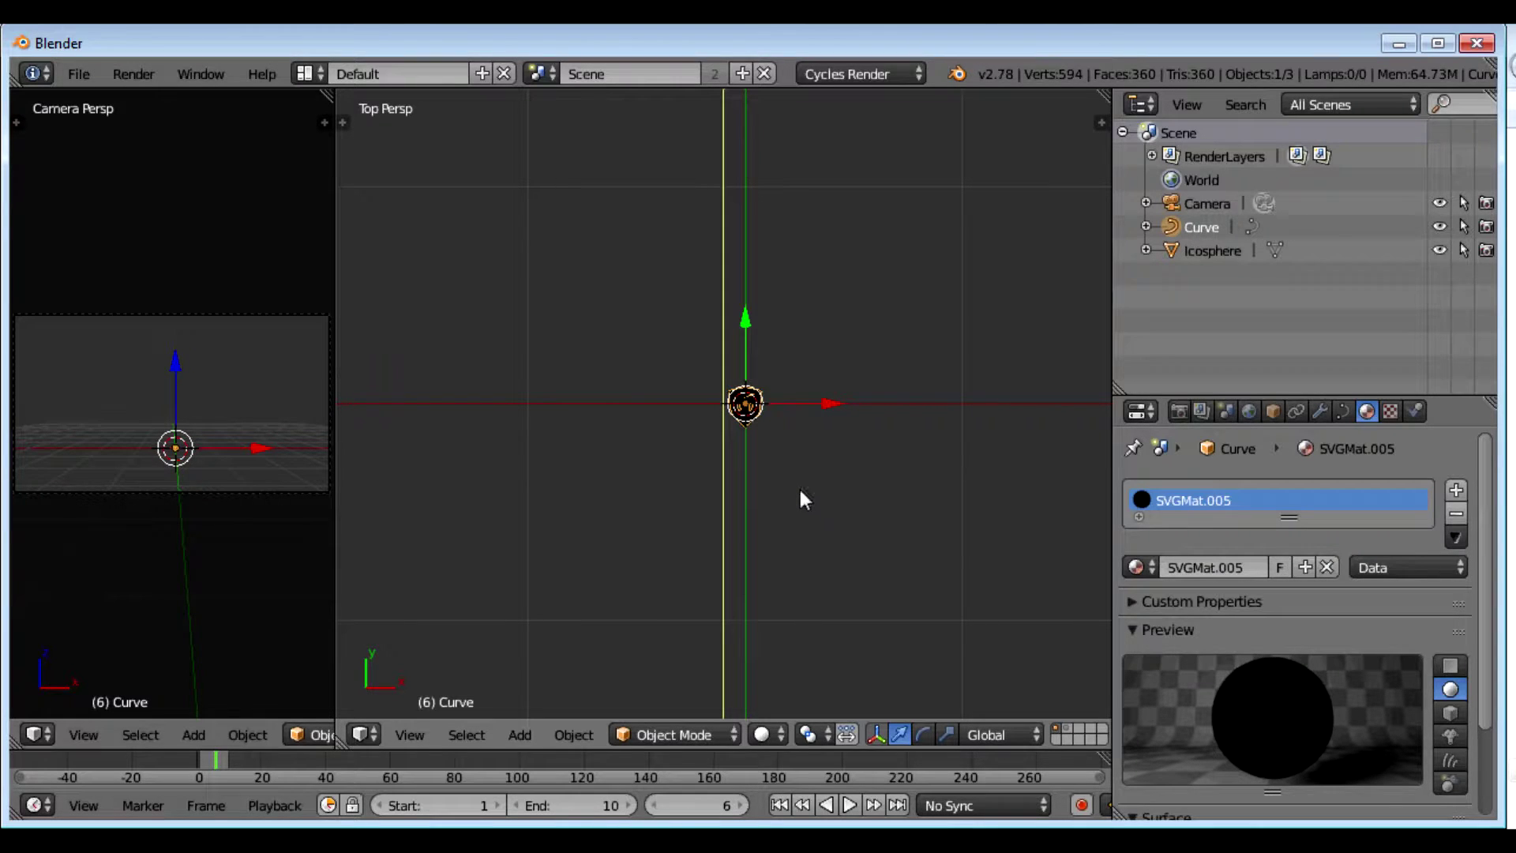
key("shift+s")
- Rotate the logo curve 90° around X and check it from the camera view
key("r")
type("x")
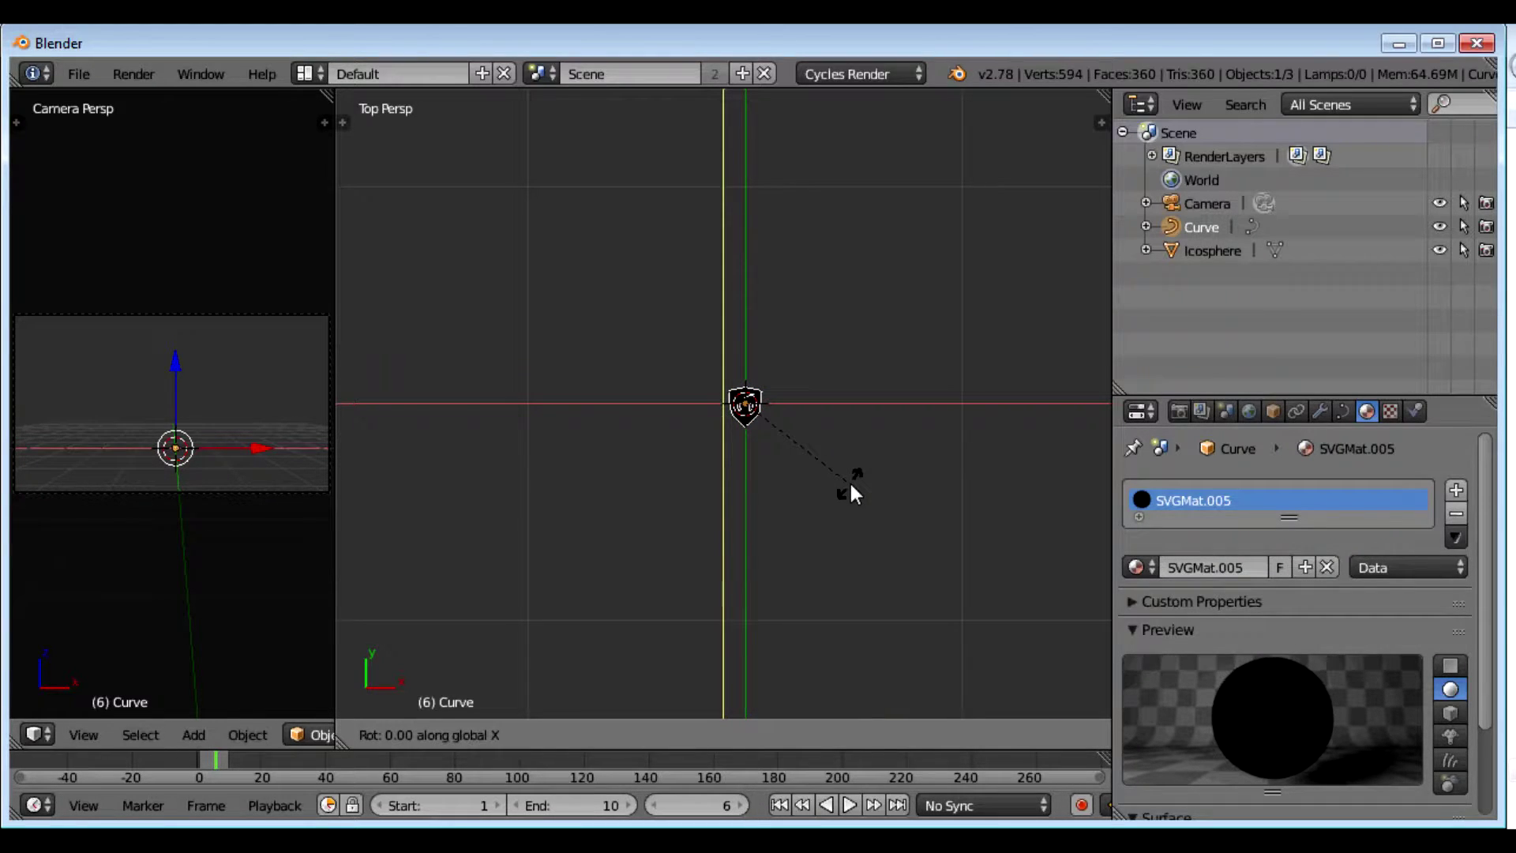
type("90")
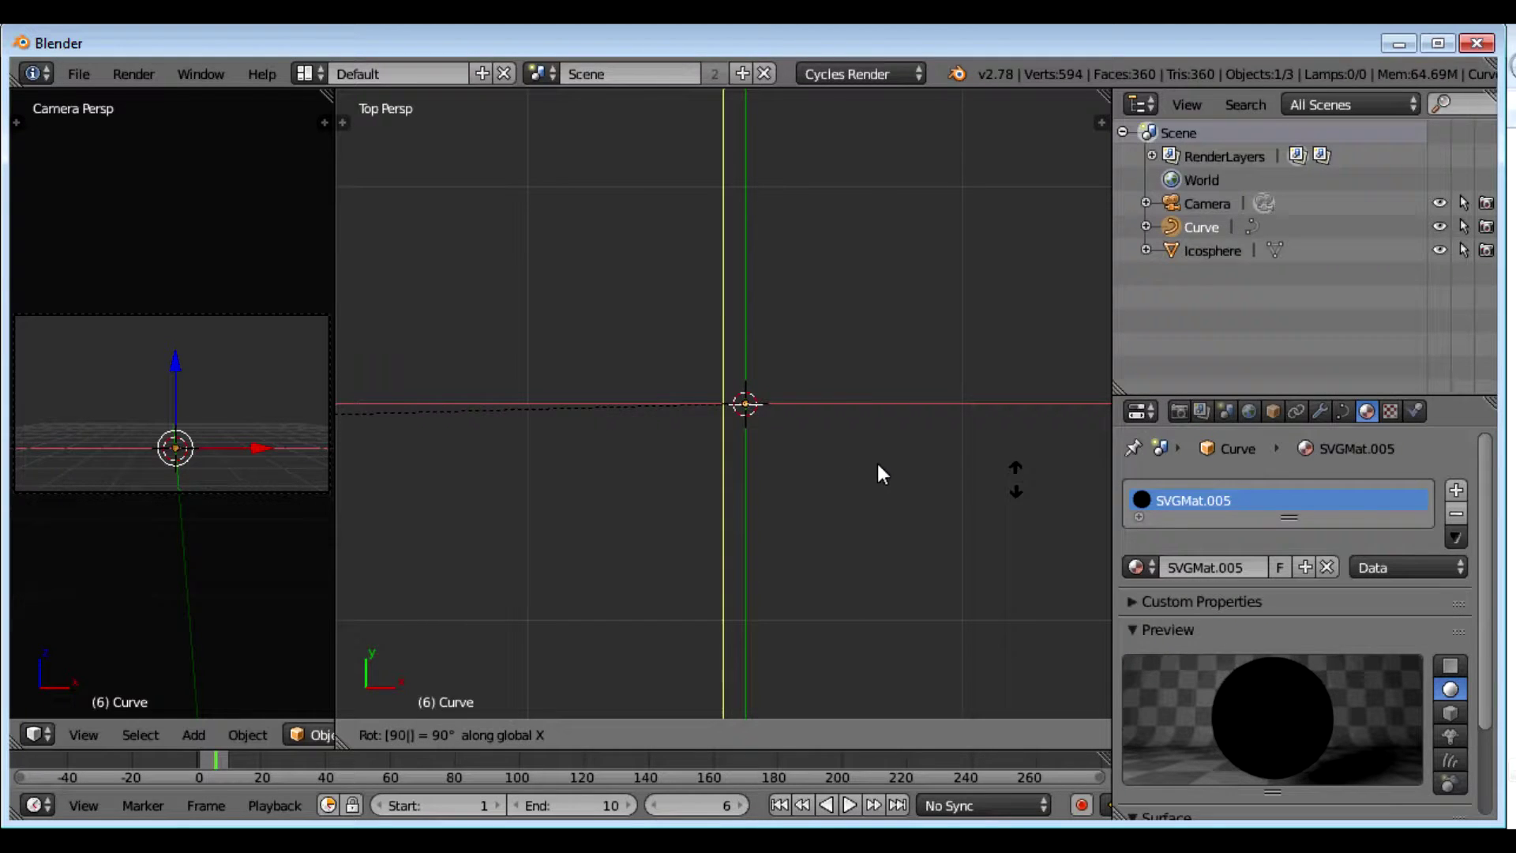
key("Return")
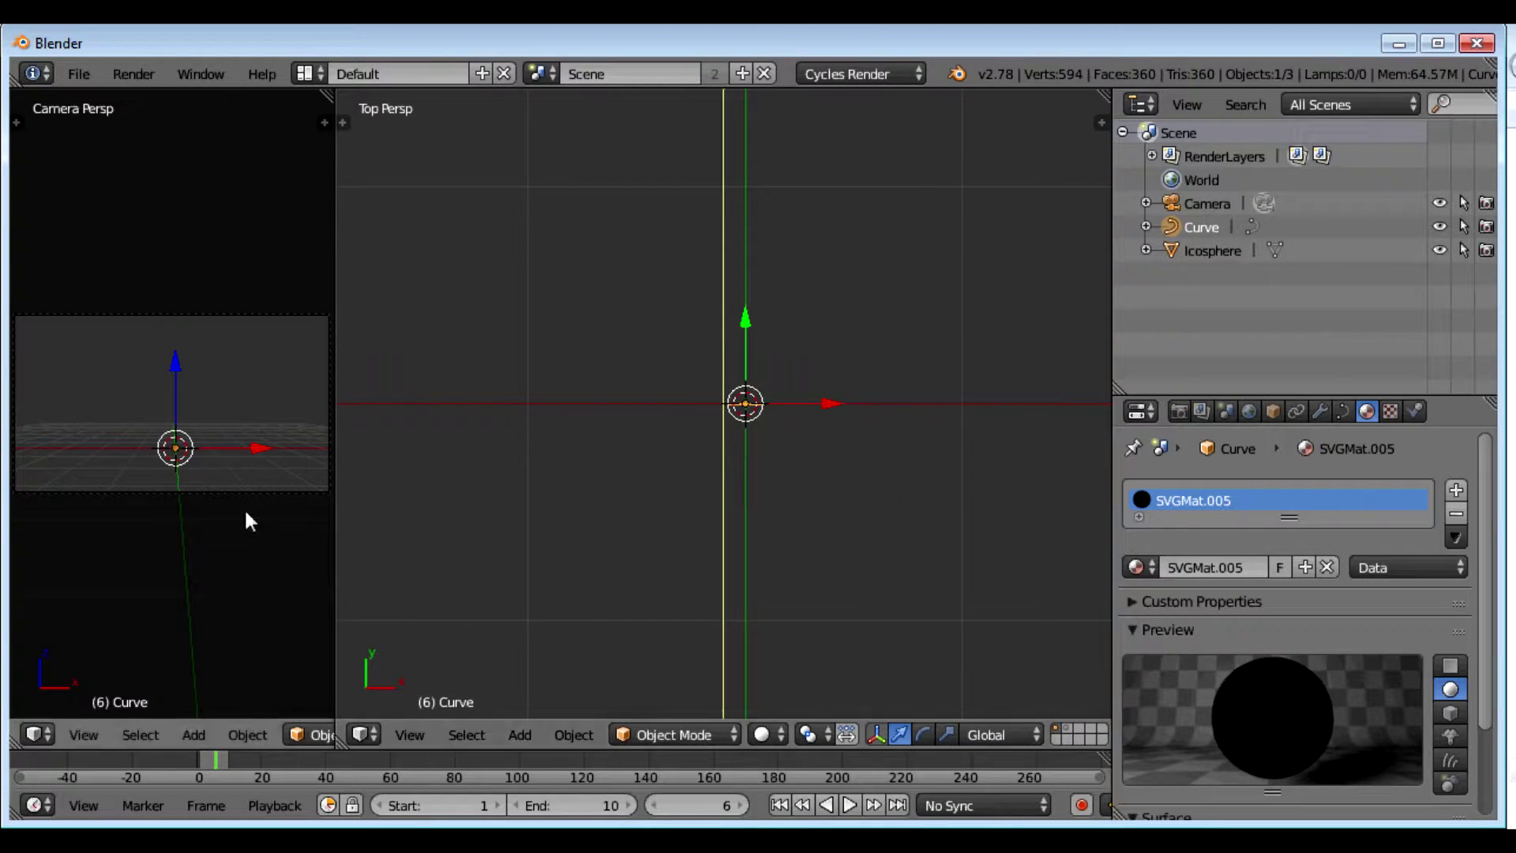
middle_click_drag(189, 492, 232, 509)
scroll(232, 509, "up", 2)
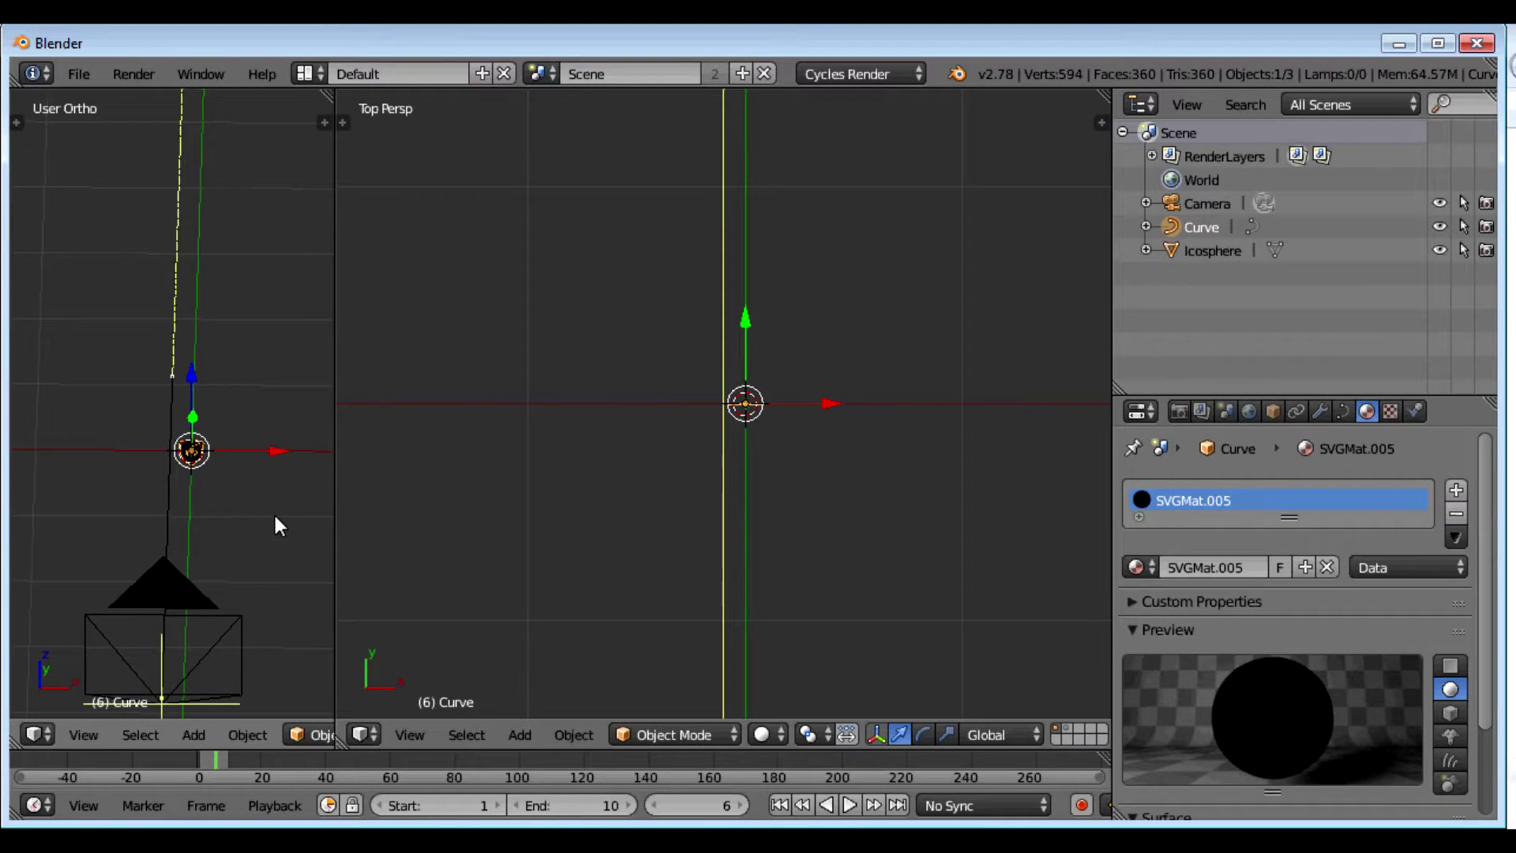
key("KP_0")
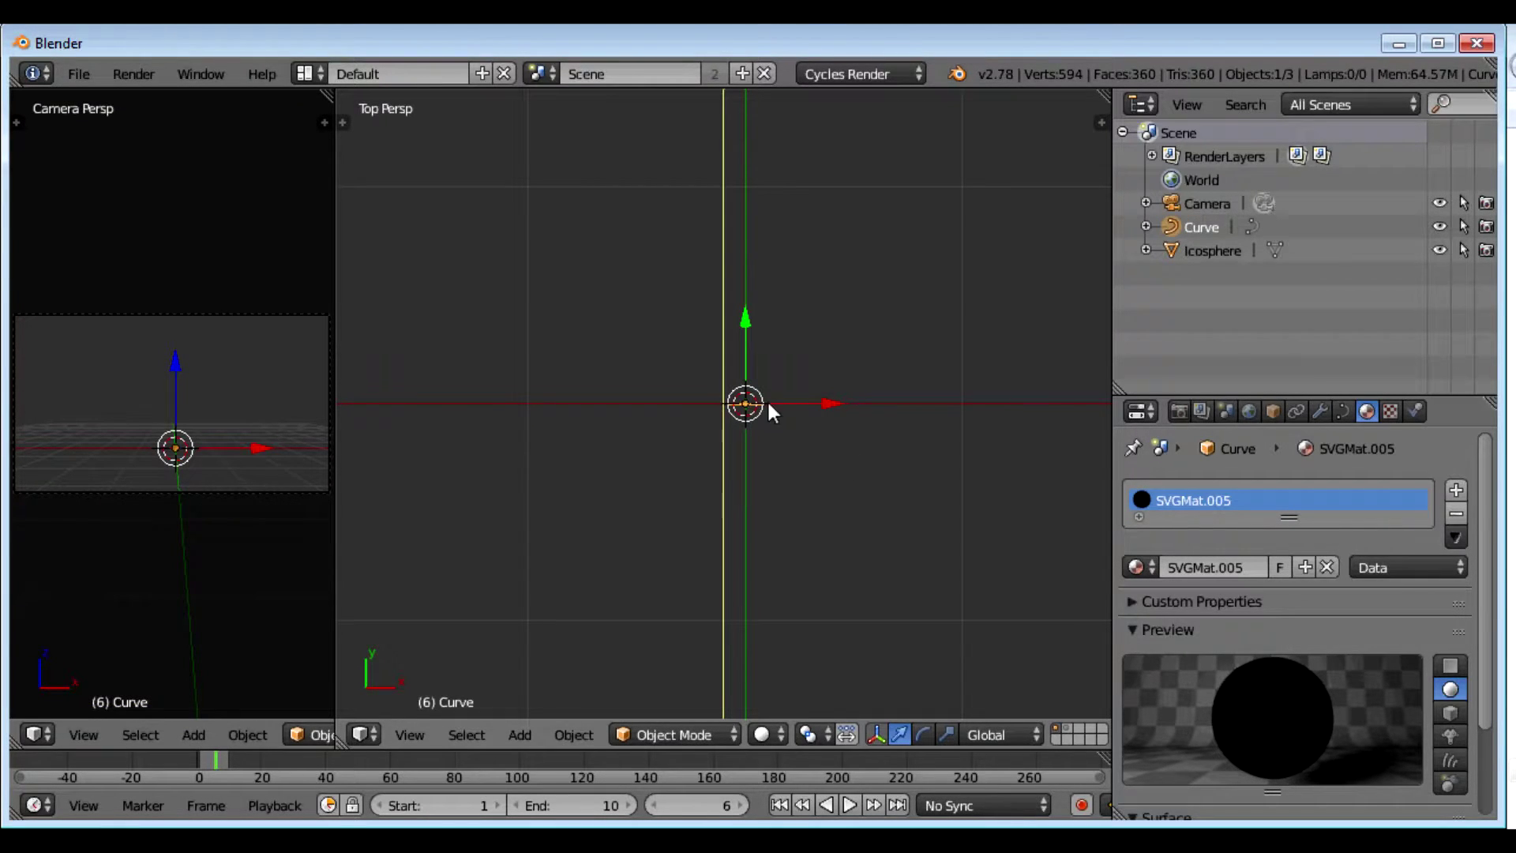
- Scale the logo up twice and raise it along Z into the camera frame
key("s")
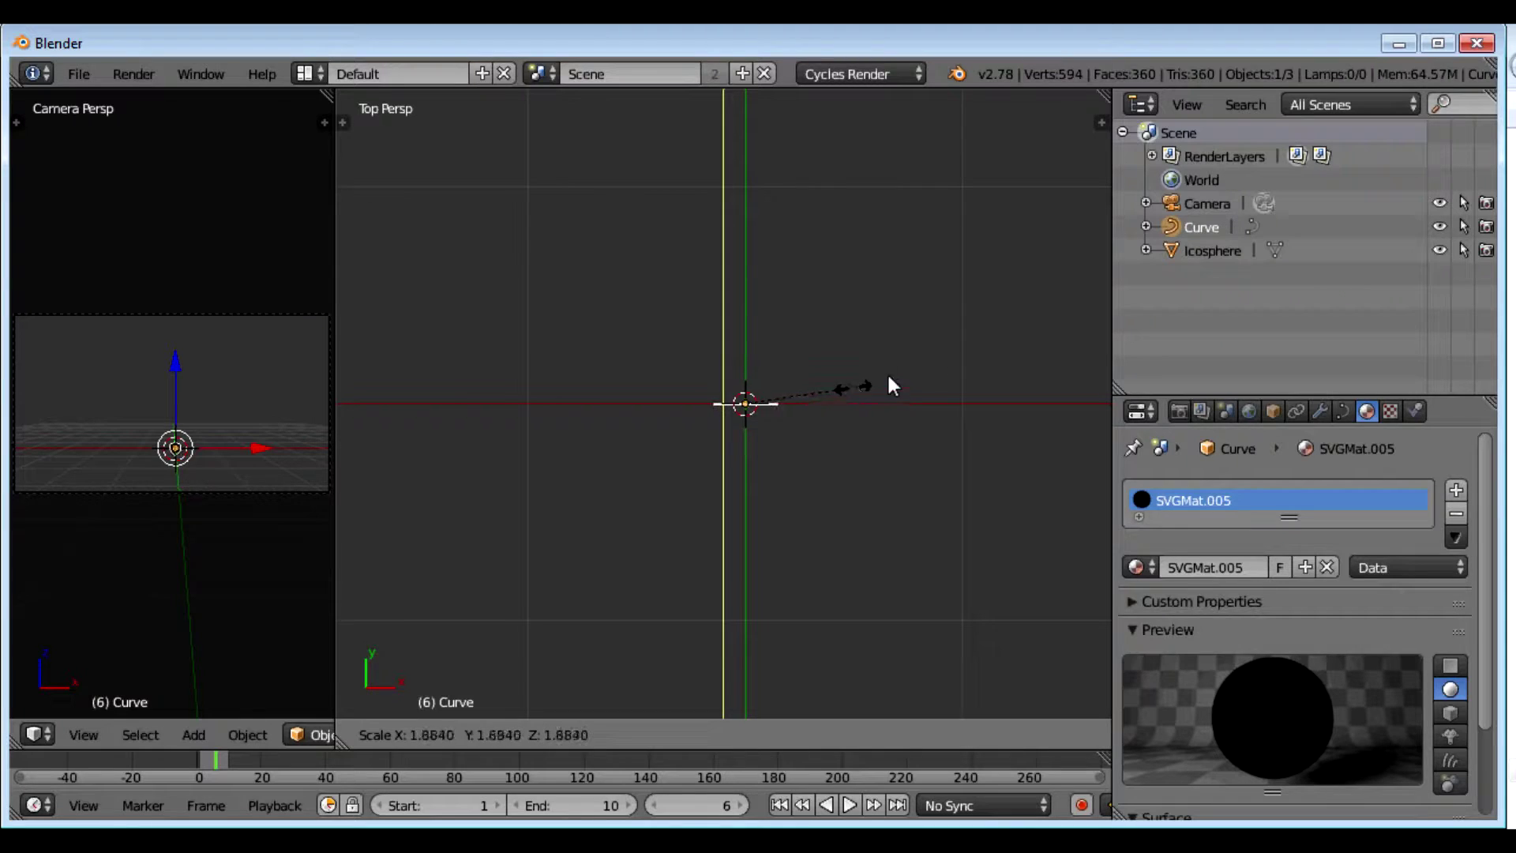
left_click(1024, 327)
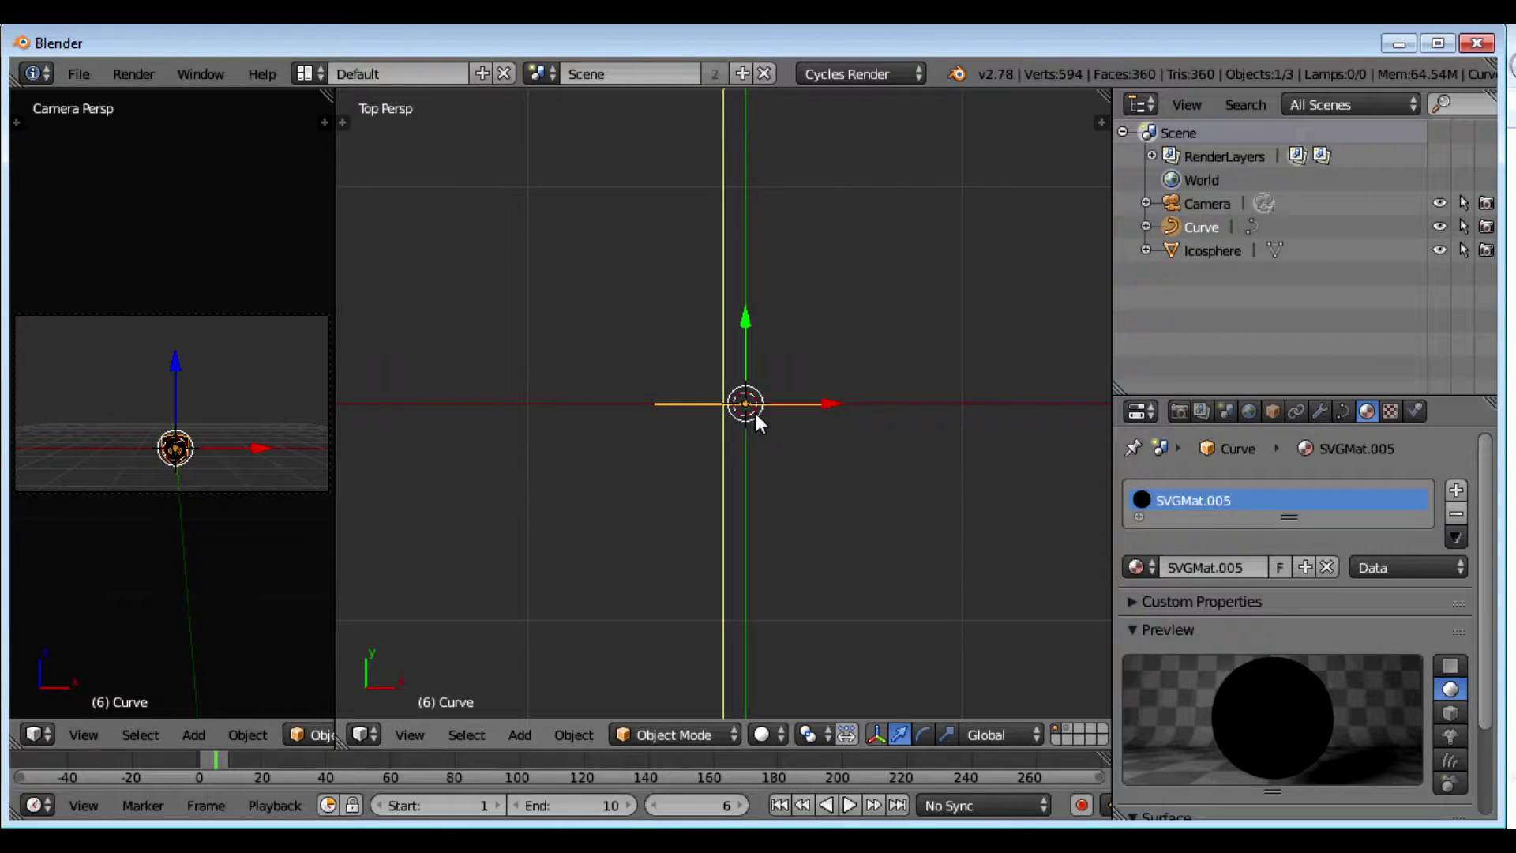
key("s")
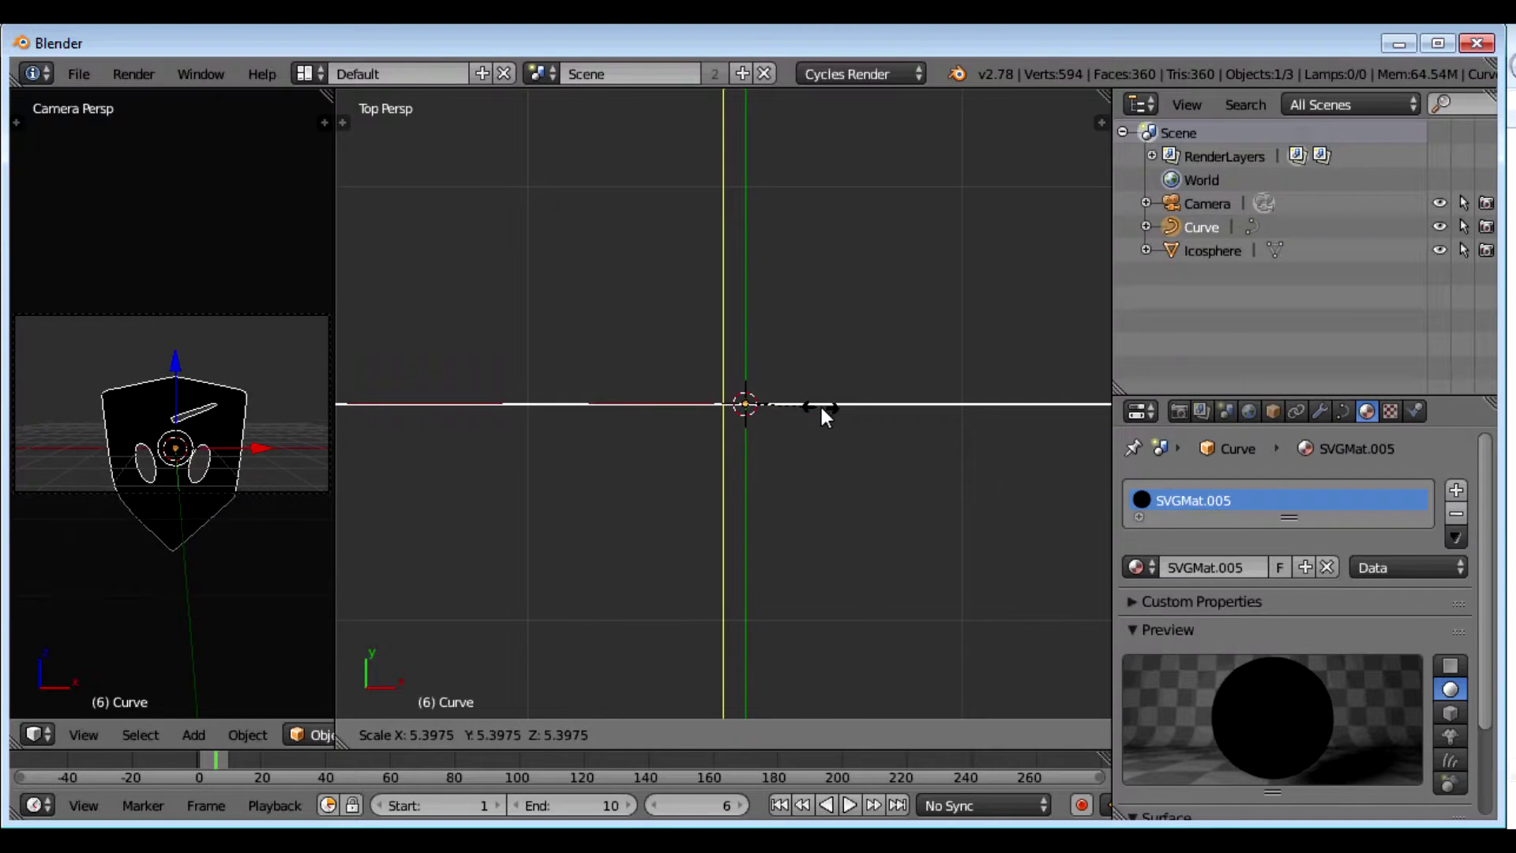
left_click(794, 416)
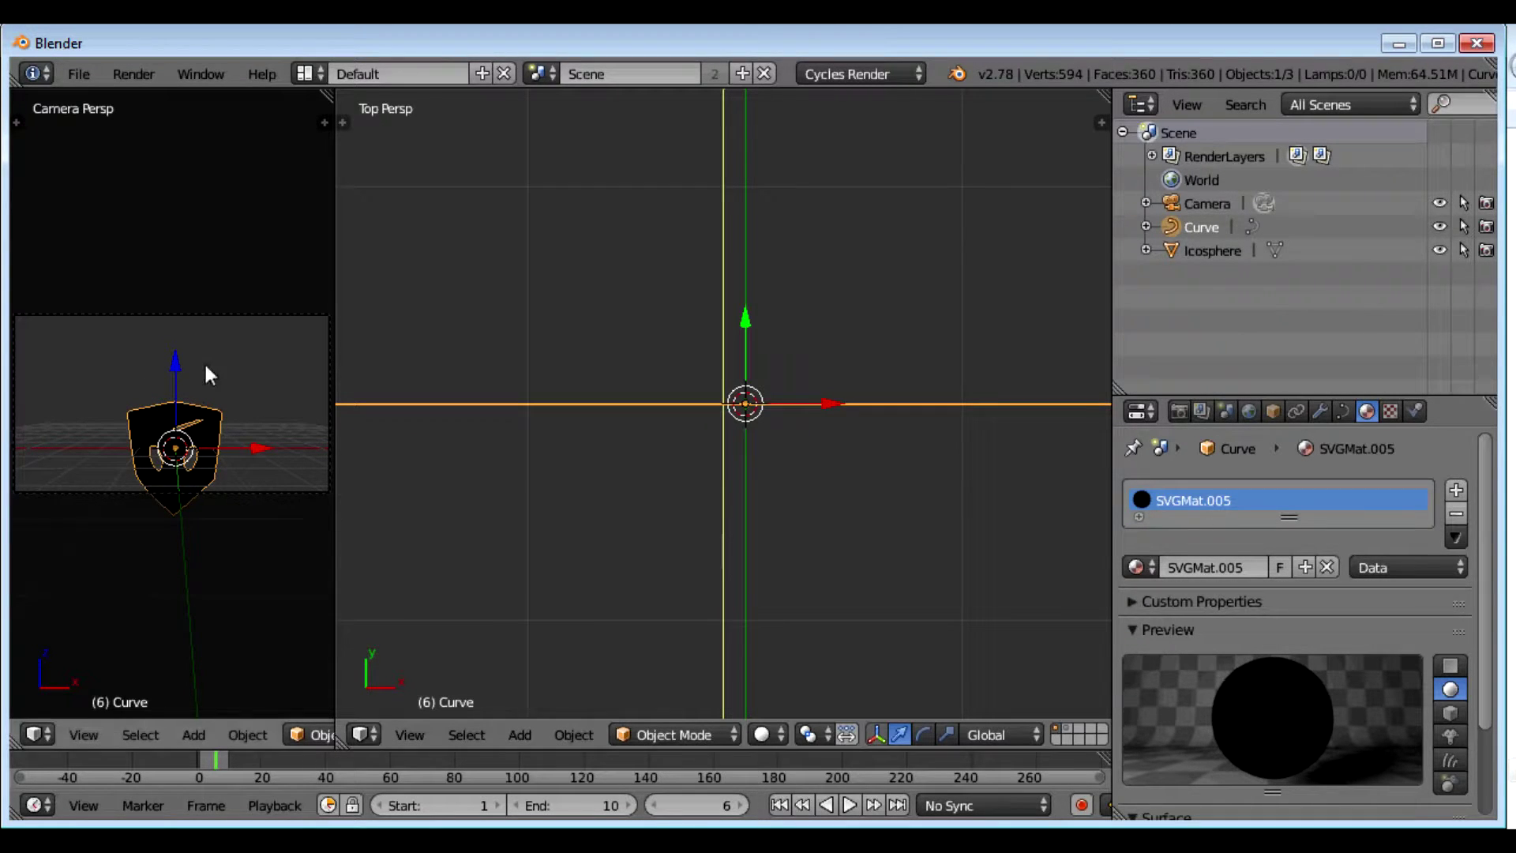
key("g")
key("z")
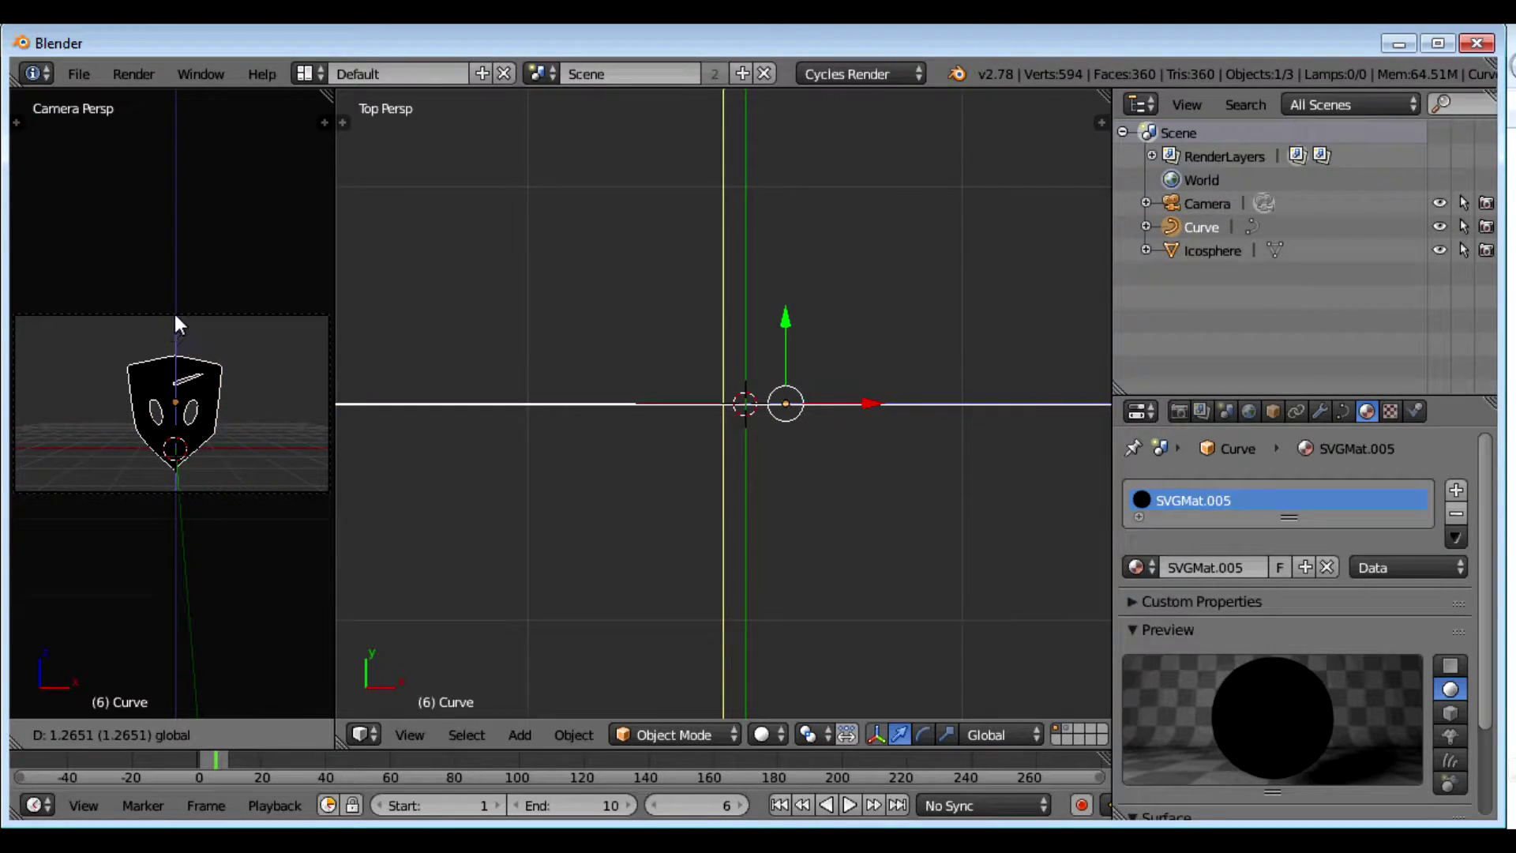
left_click(174, 312)
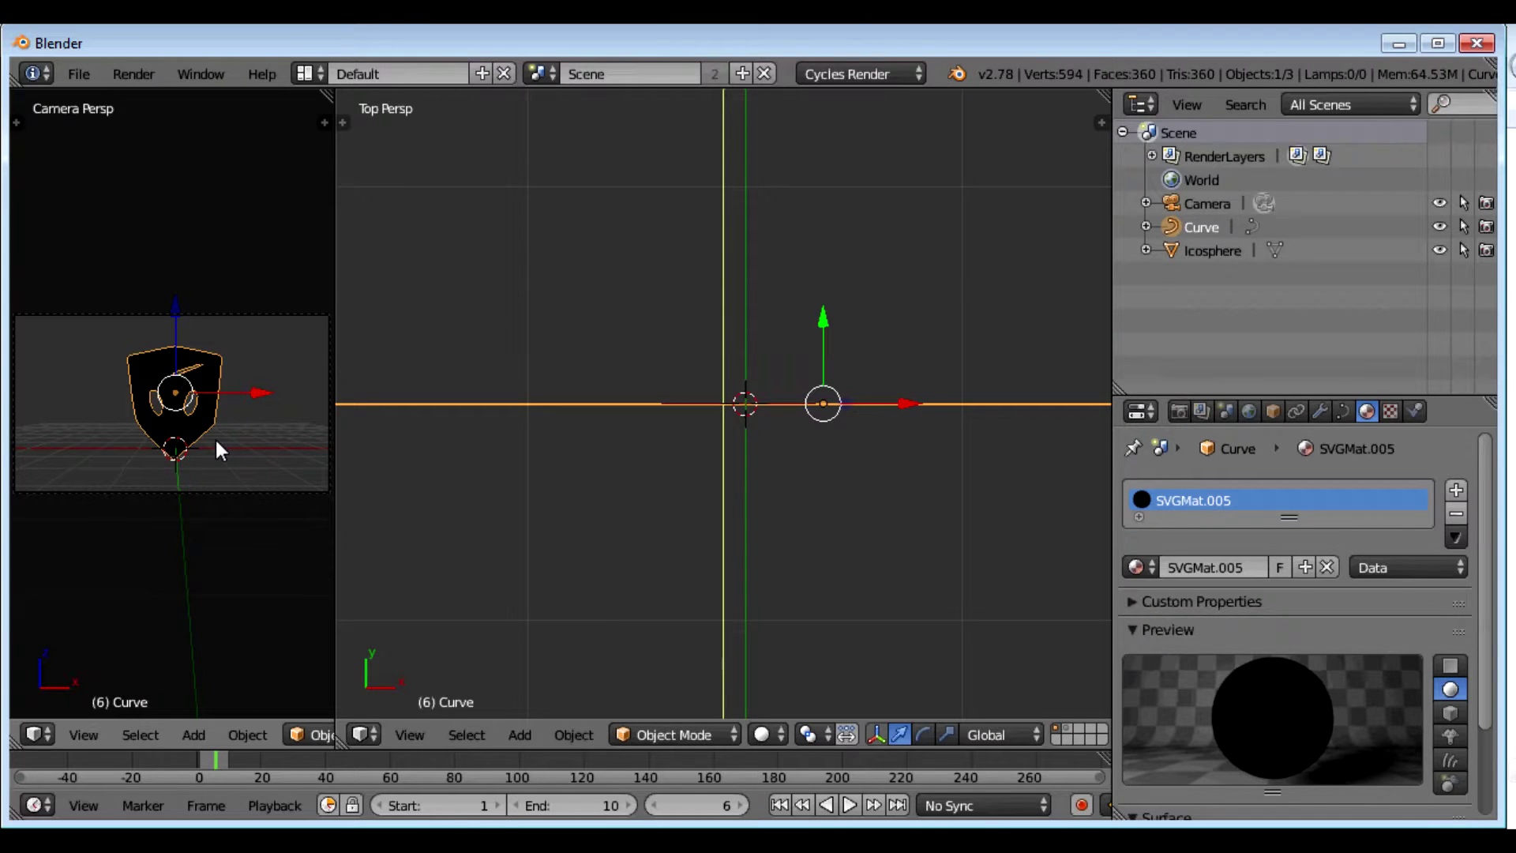
- Snap the 3D cursor to the logo's origin
key("shift+s")
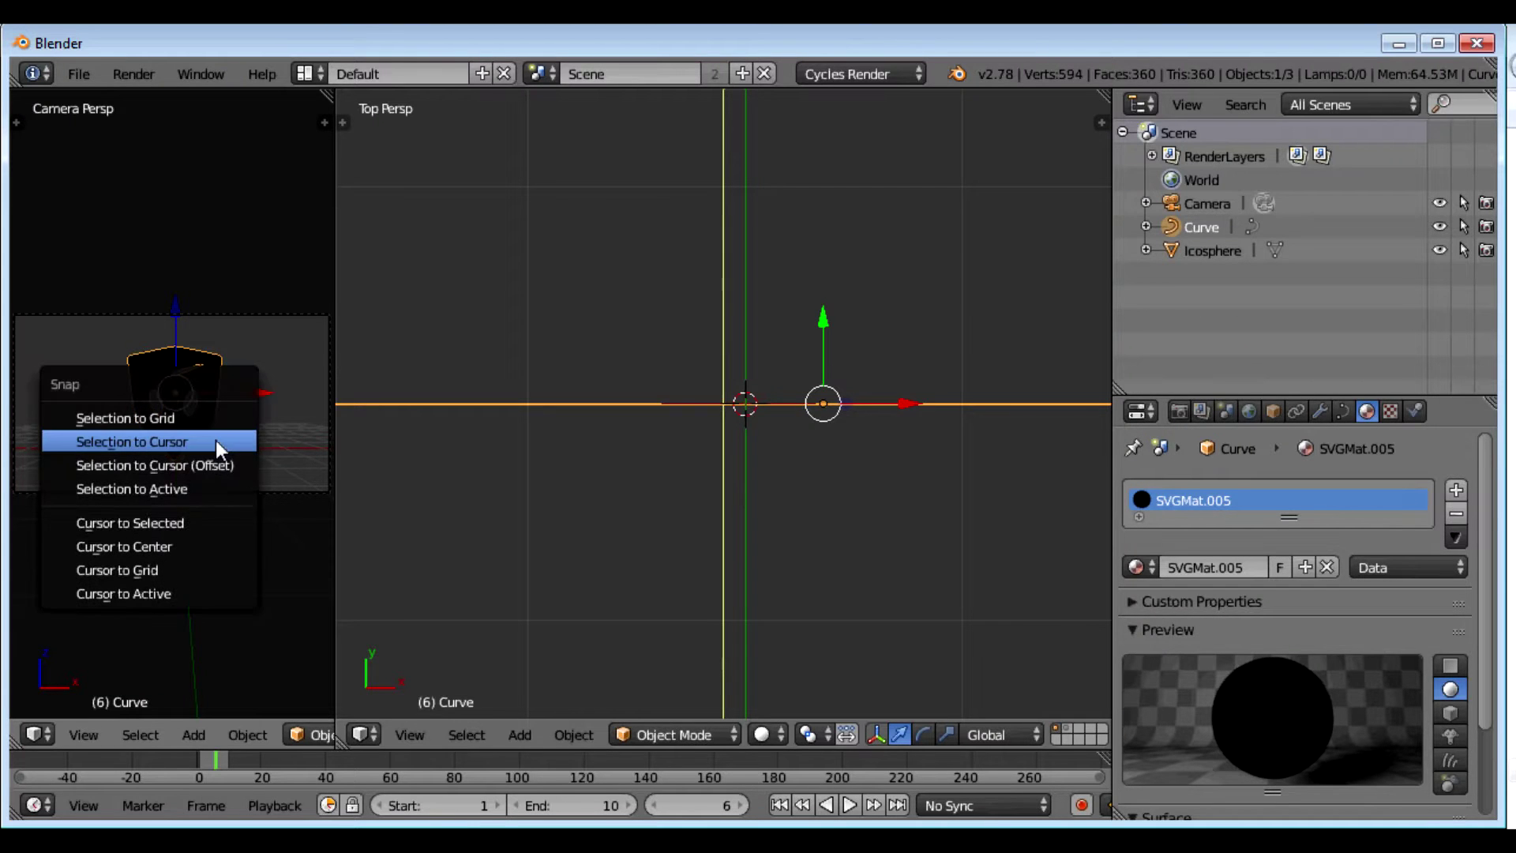
left_click(133, 523)
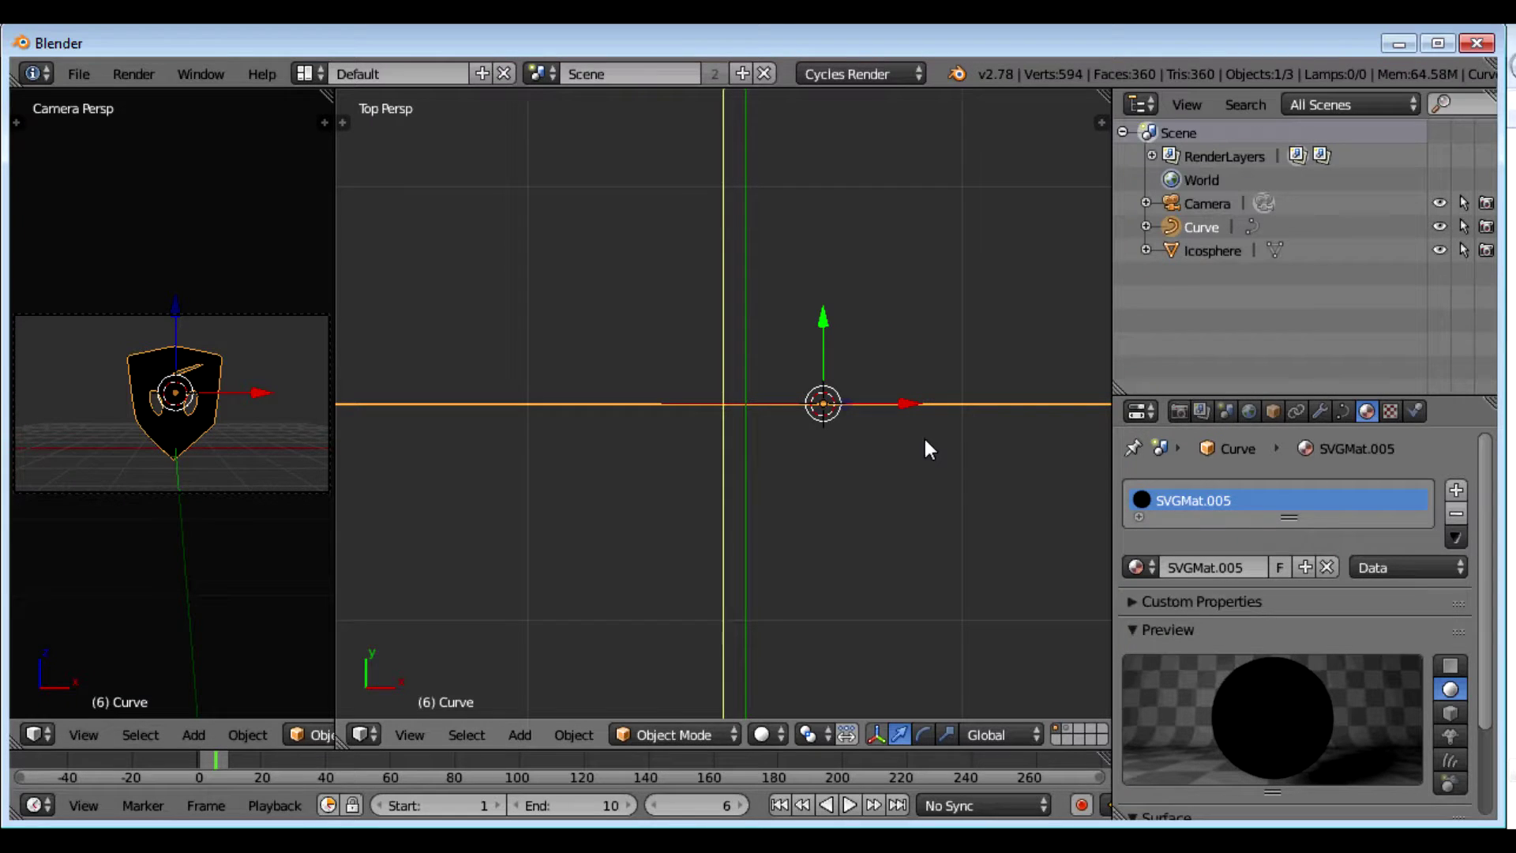
middle_click_drag(925, 439, 824, 371)
- Show the curve data settings and rename the Curve object to 'imprint'
scroll(766, 373, "down", 3)
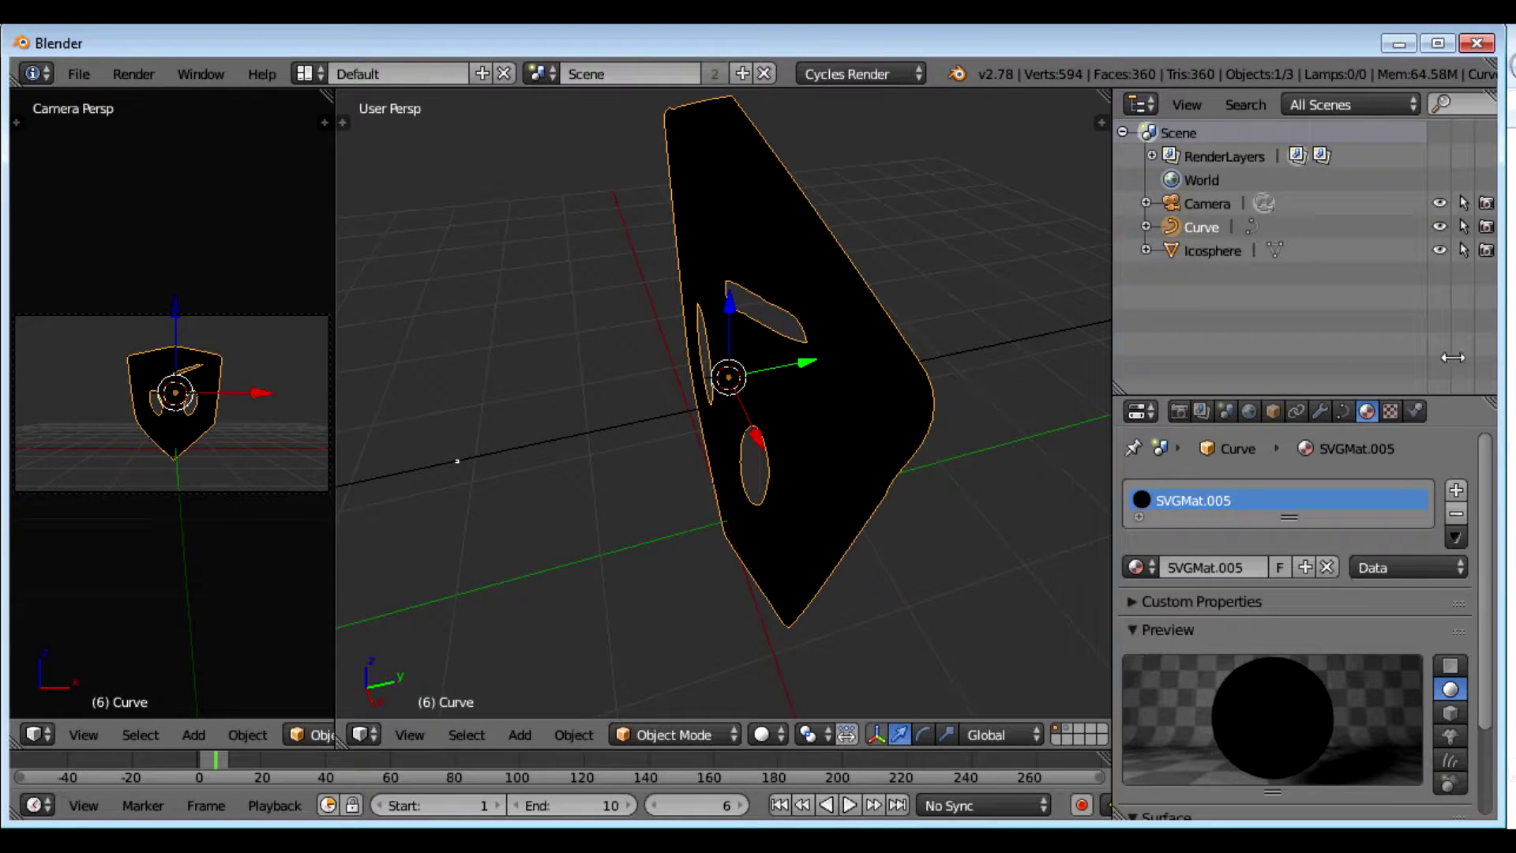
left_click(1342, 410)
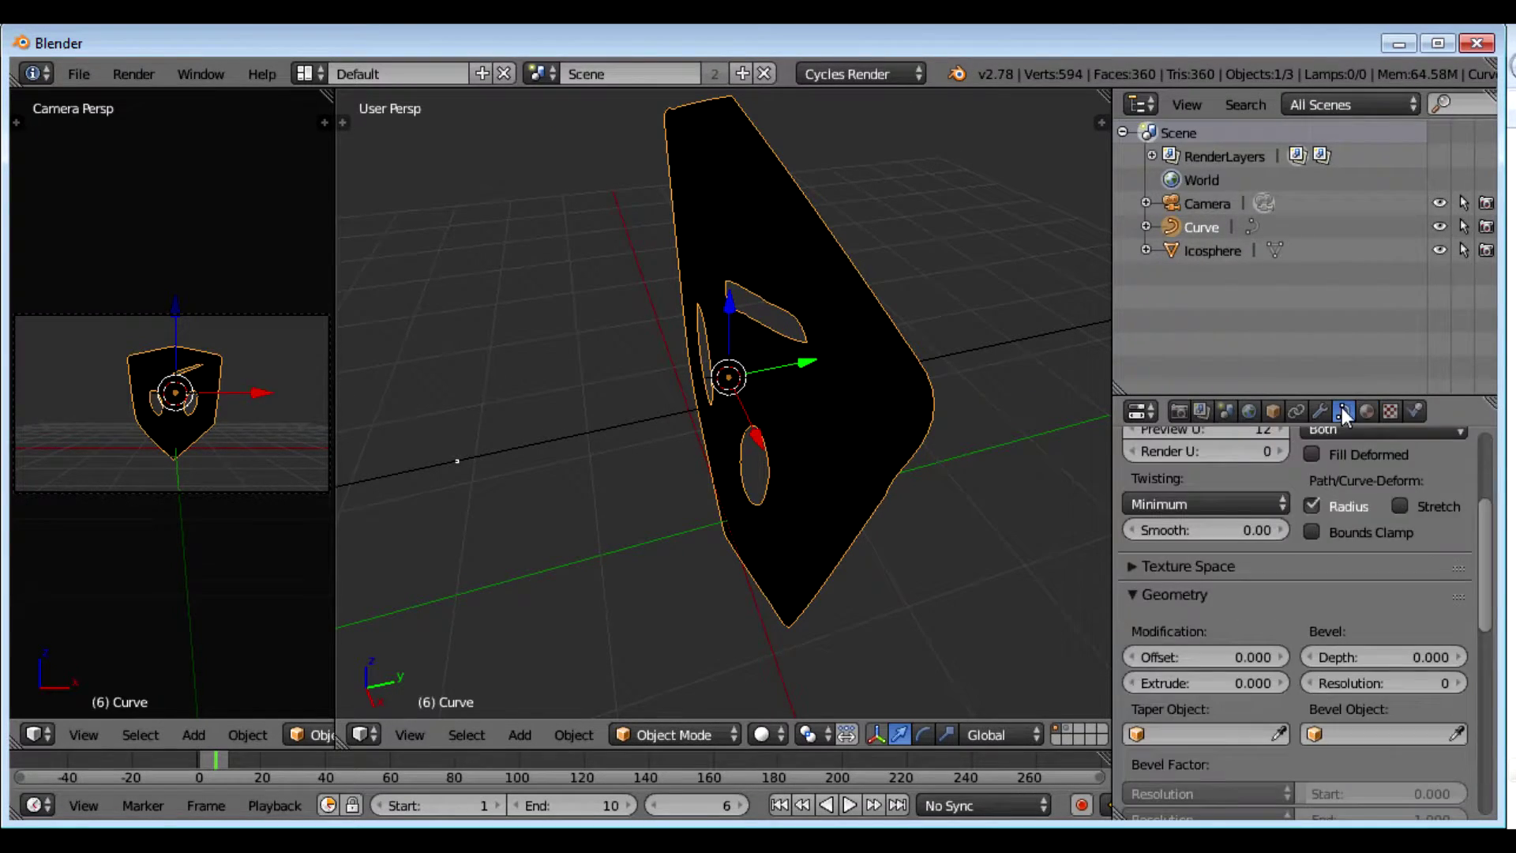
double_click(1192, 225)
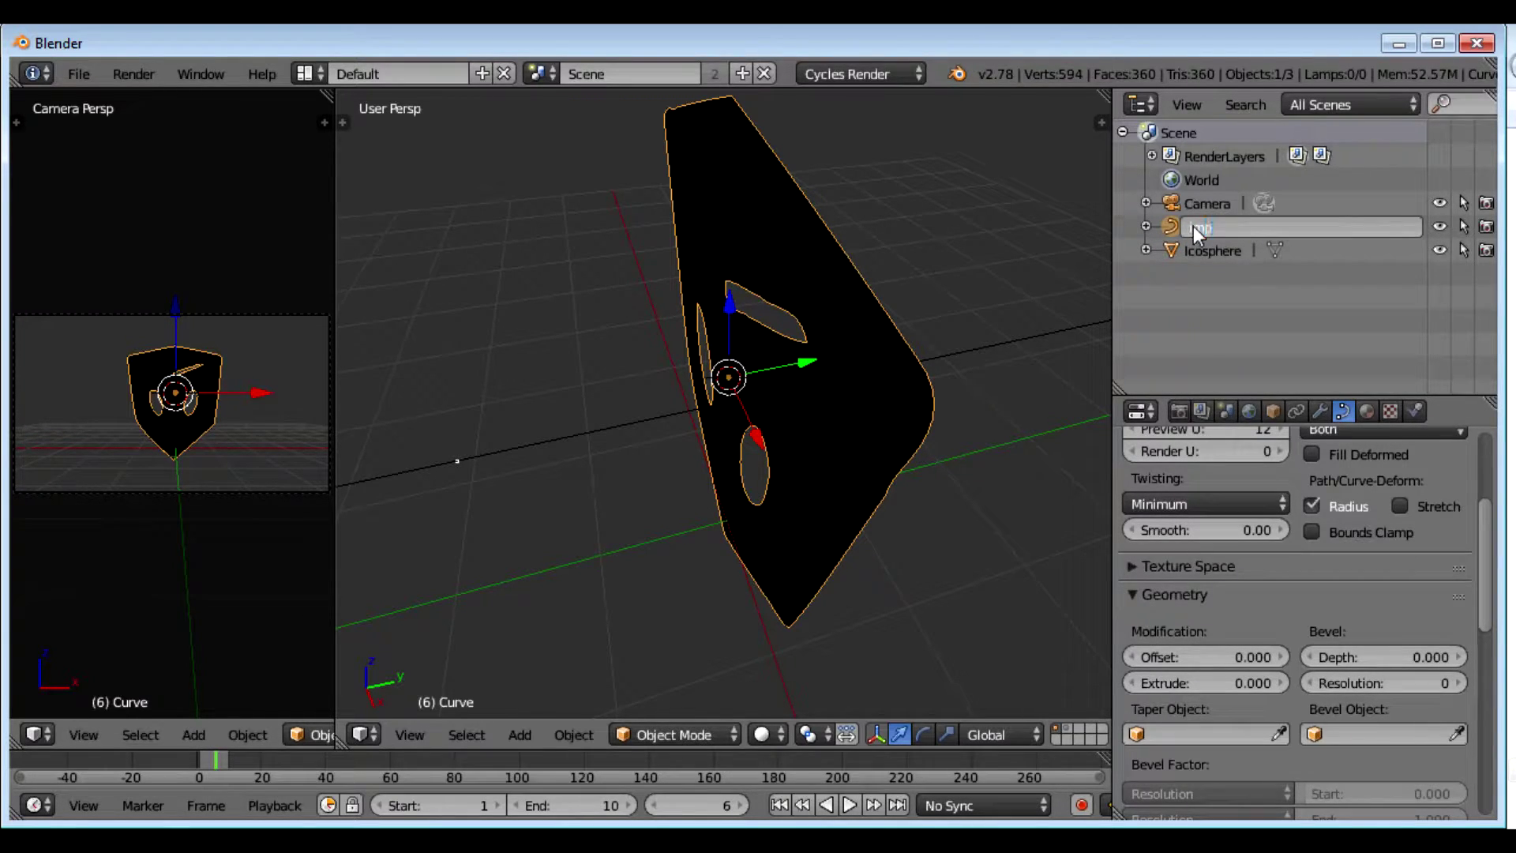
type("imprint")
key("Return")
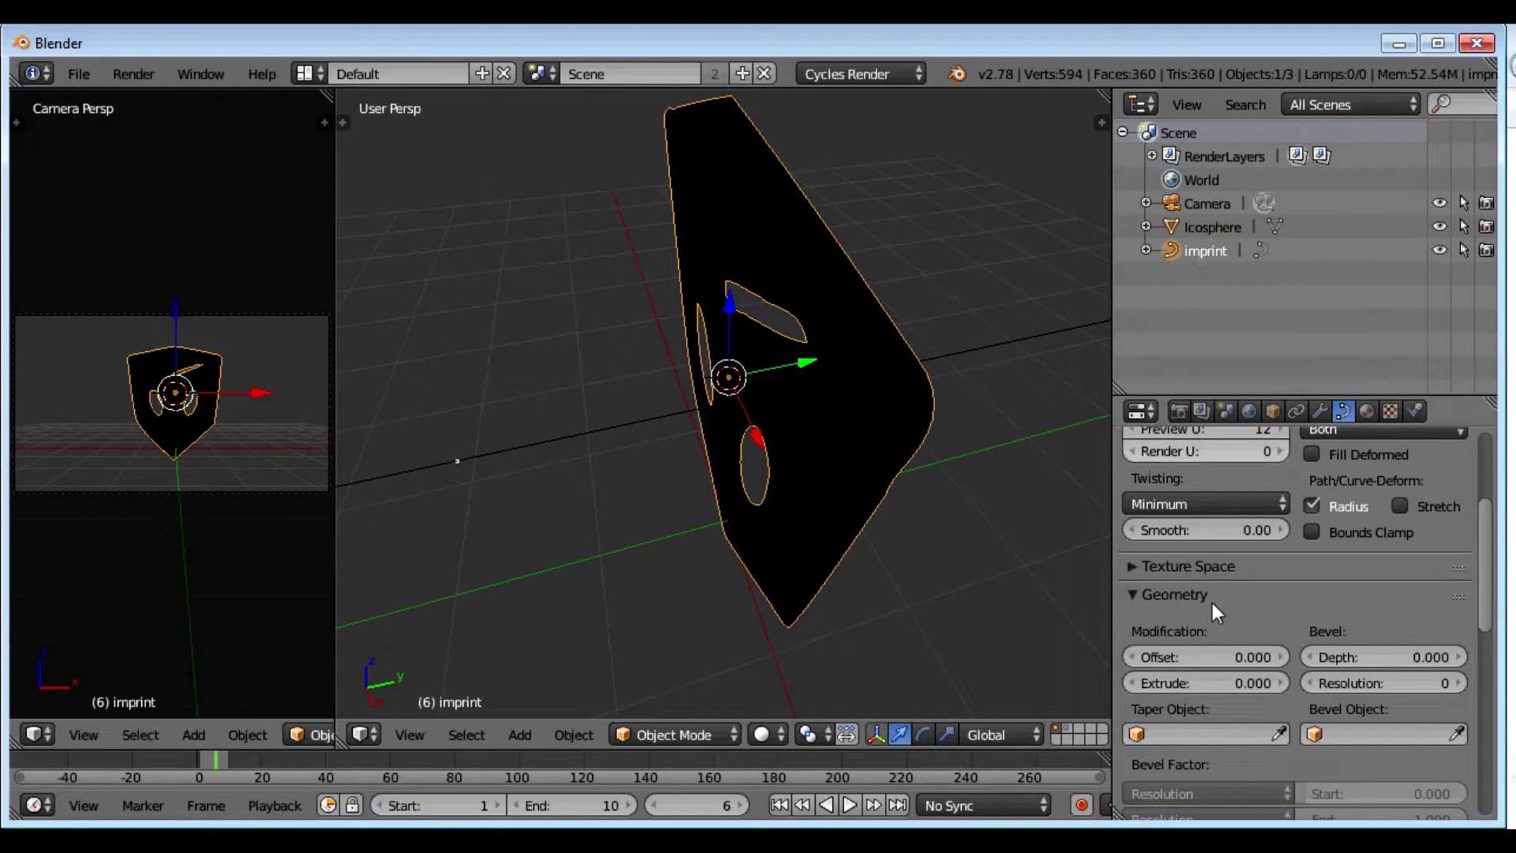
left_click(1178, 684)
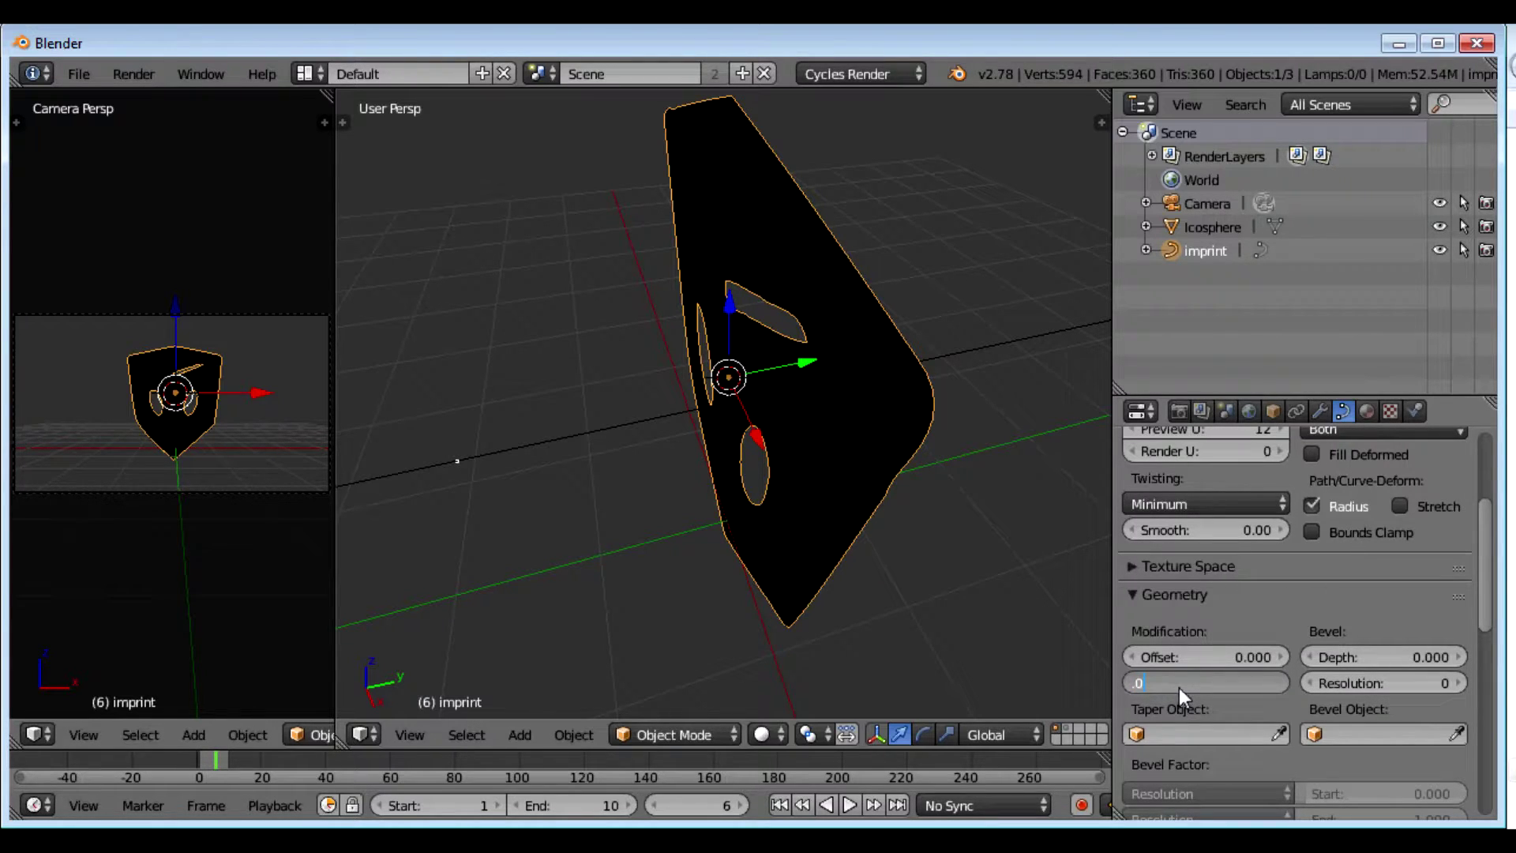
- Set the imprint curve's extrude to 0.001
type(".001")
key("Return")
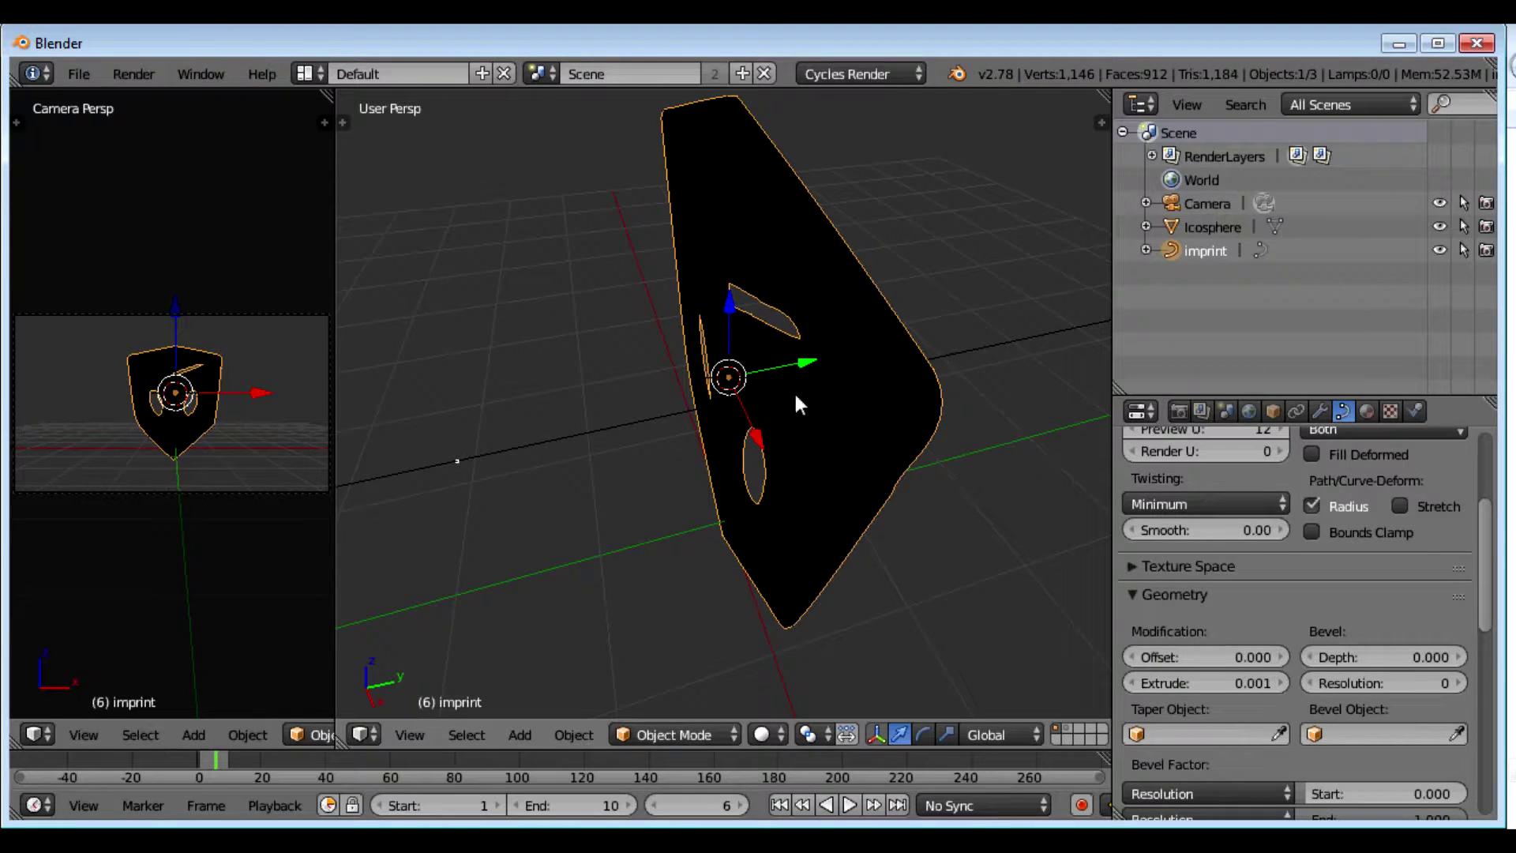
middle_click_drag(796, 404, 829, 433)
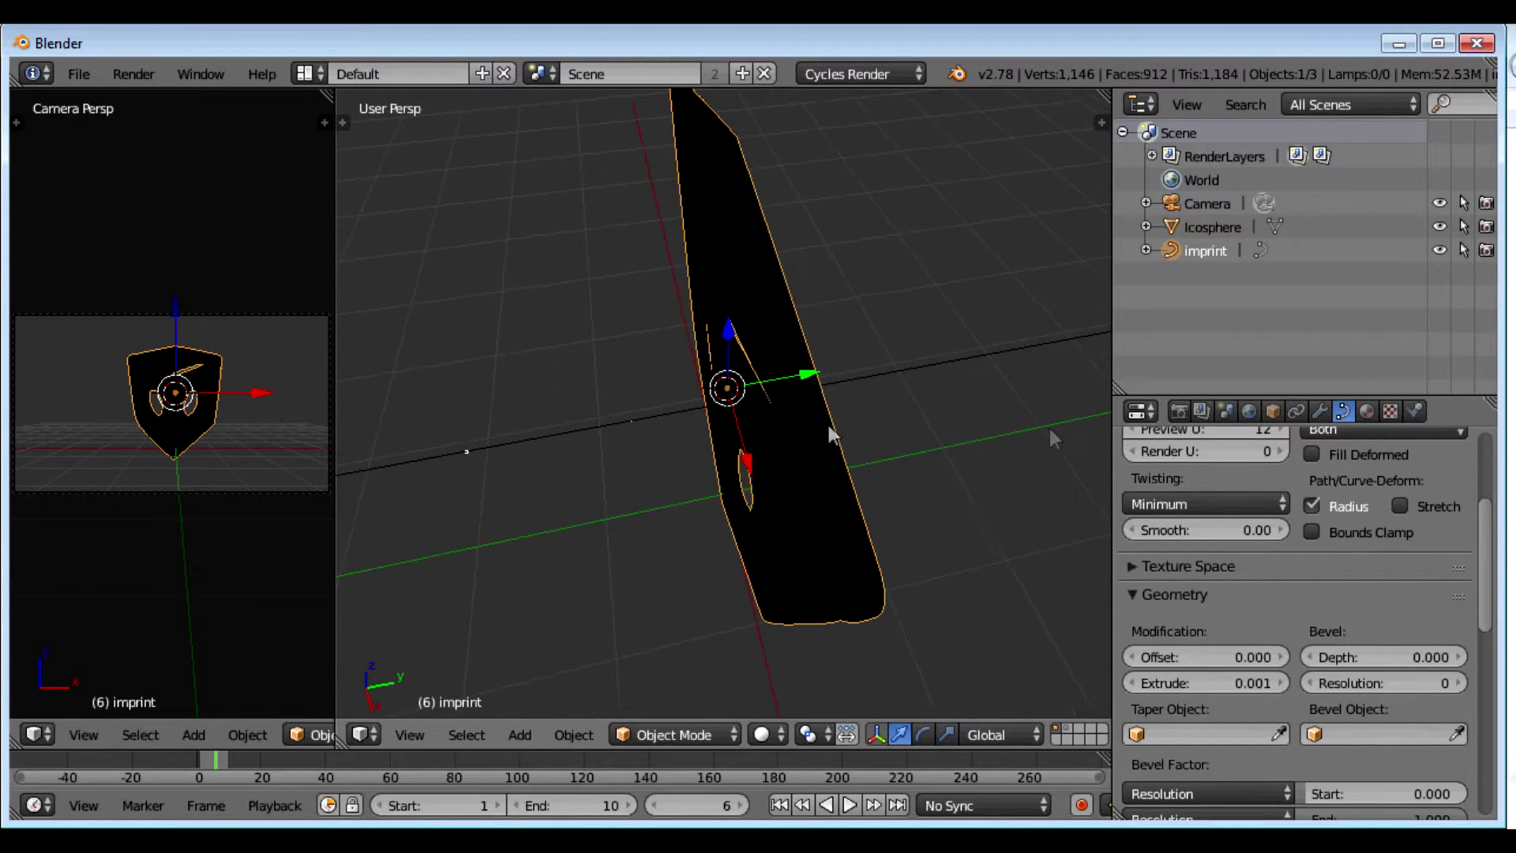
- Remove the SVGMat.005 material slot so the imprint shades plain grey
left_click(1373, 411)
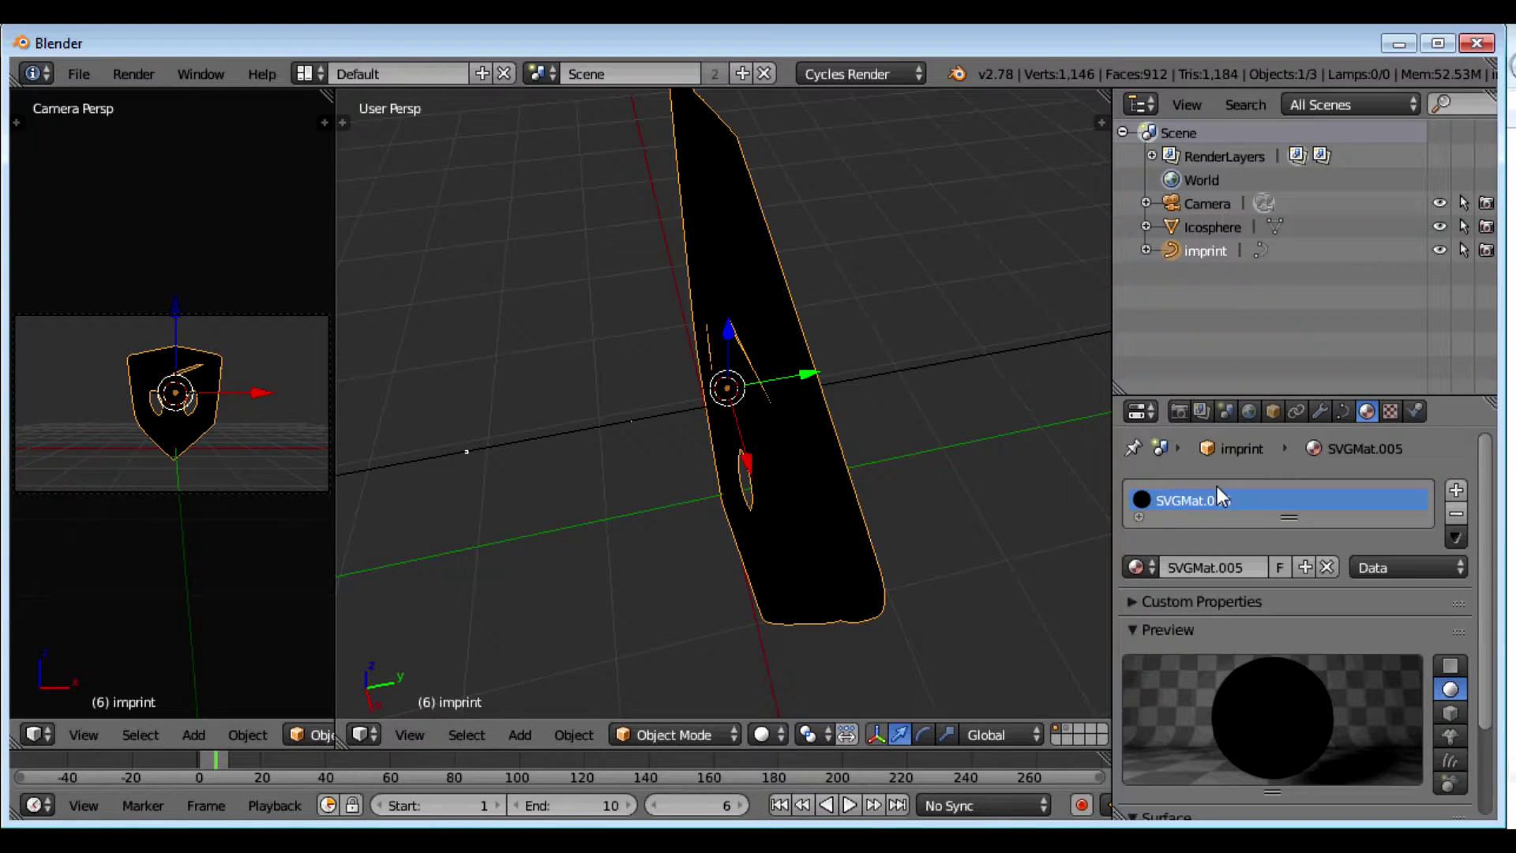
left_click(1139, 563)
left_click(1457, 513)
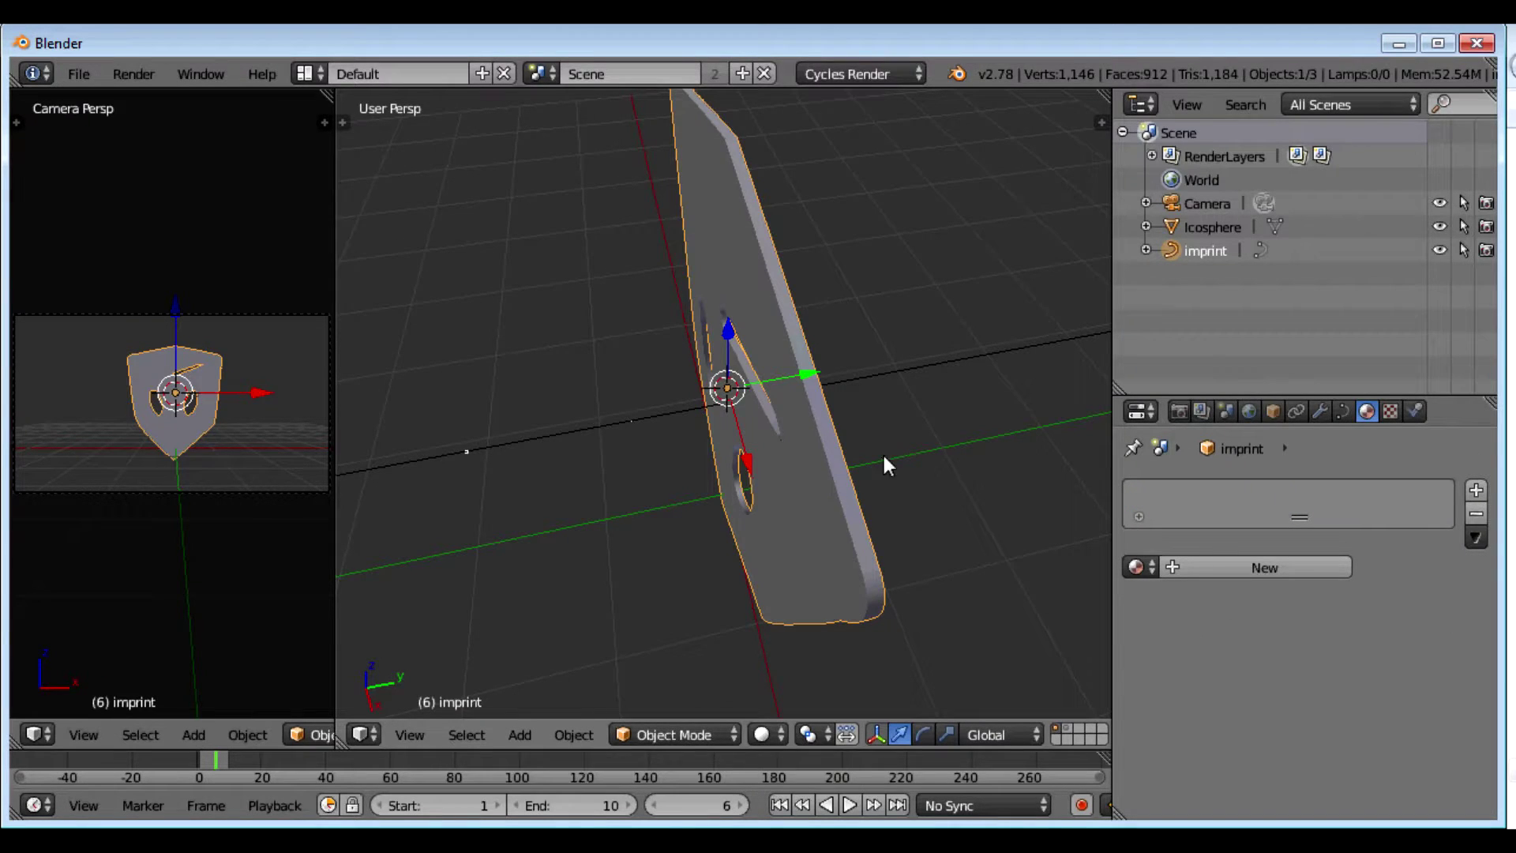
middle_click_drag(884, 466, 920, 406)
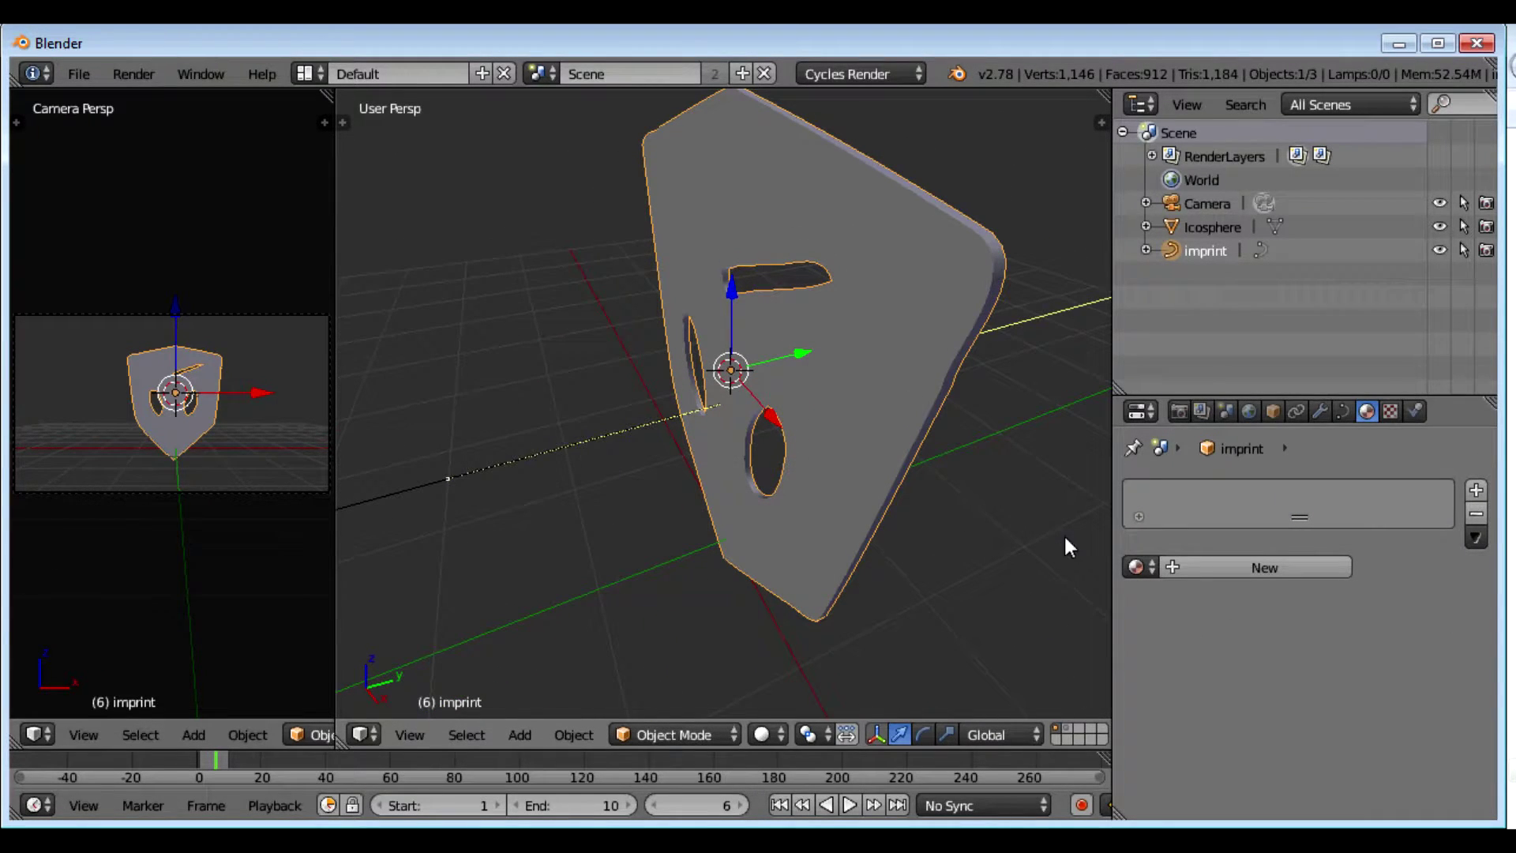
left_click(1341, 412)
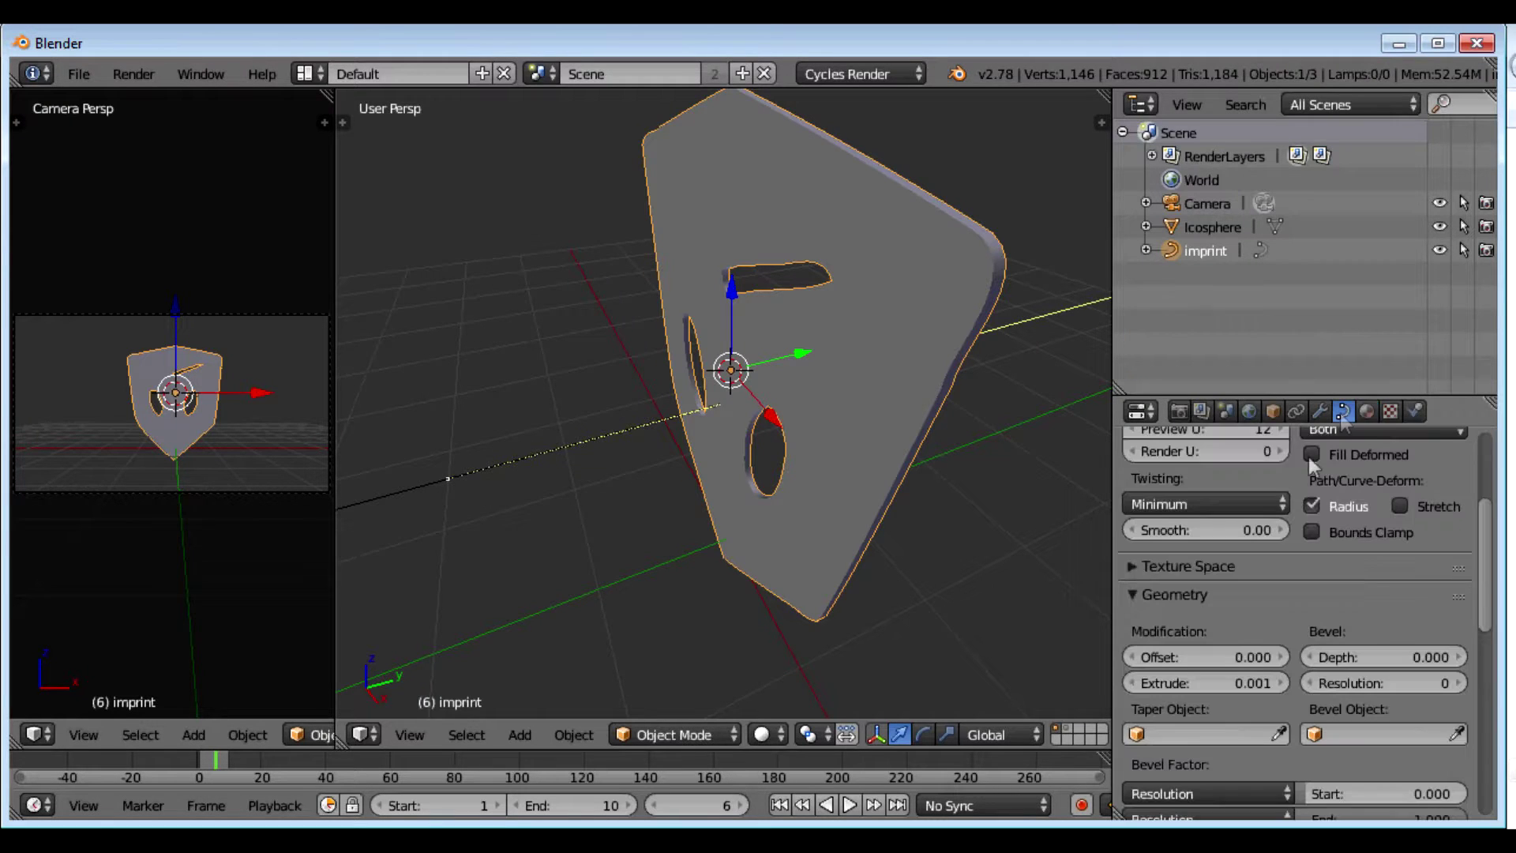
- Increase the imprint extrude from 0.005 to 0.01 and finally 0.02
double_click(1164, 683)
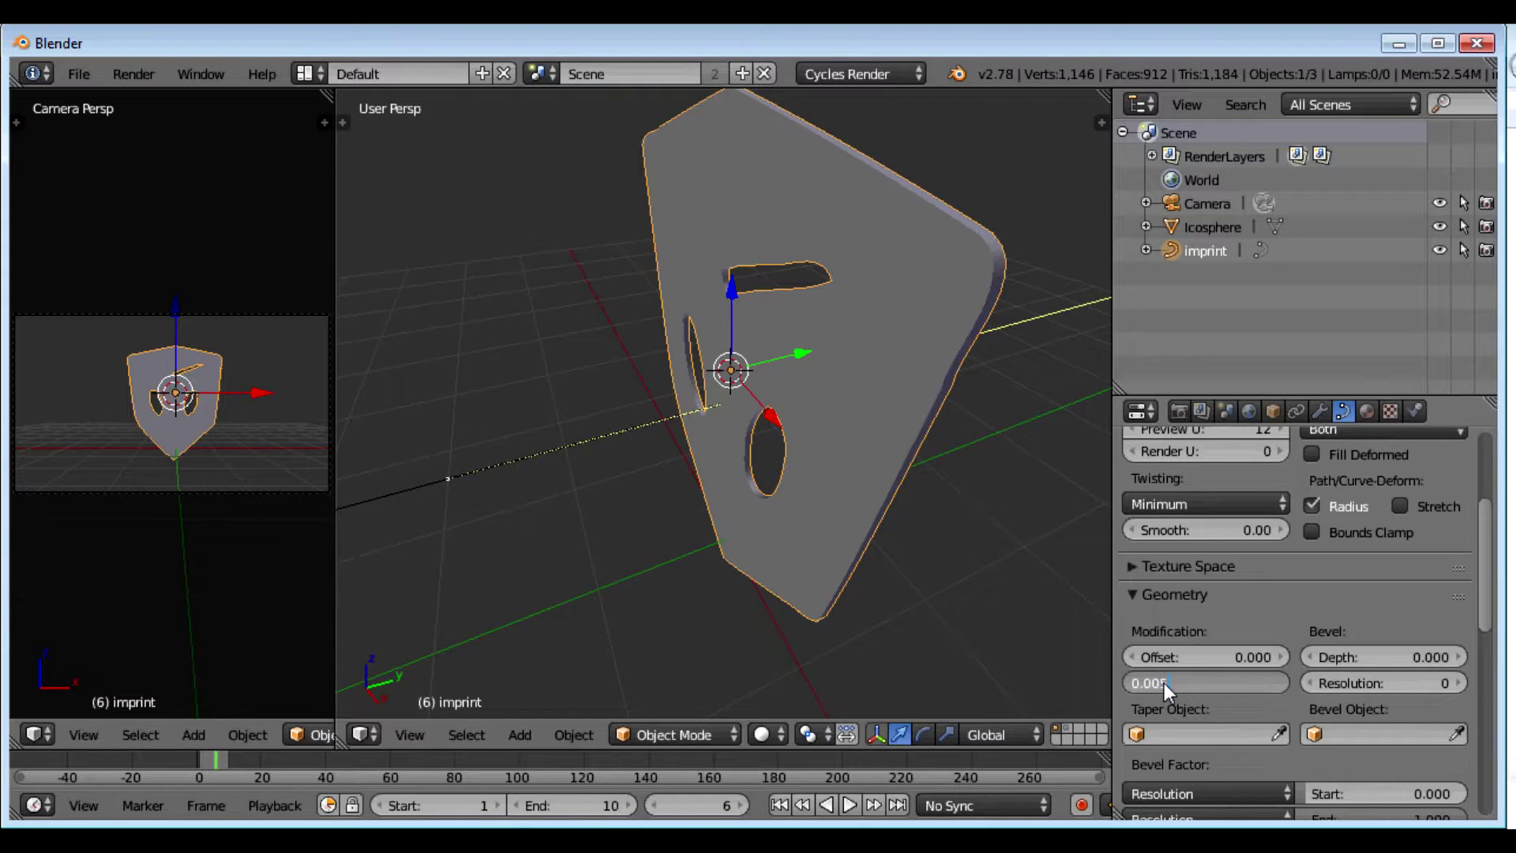
type("0.005")
key("Return")
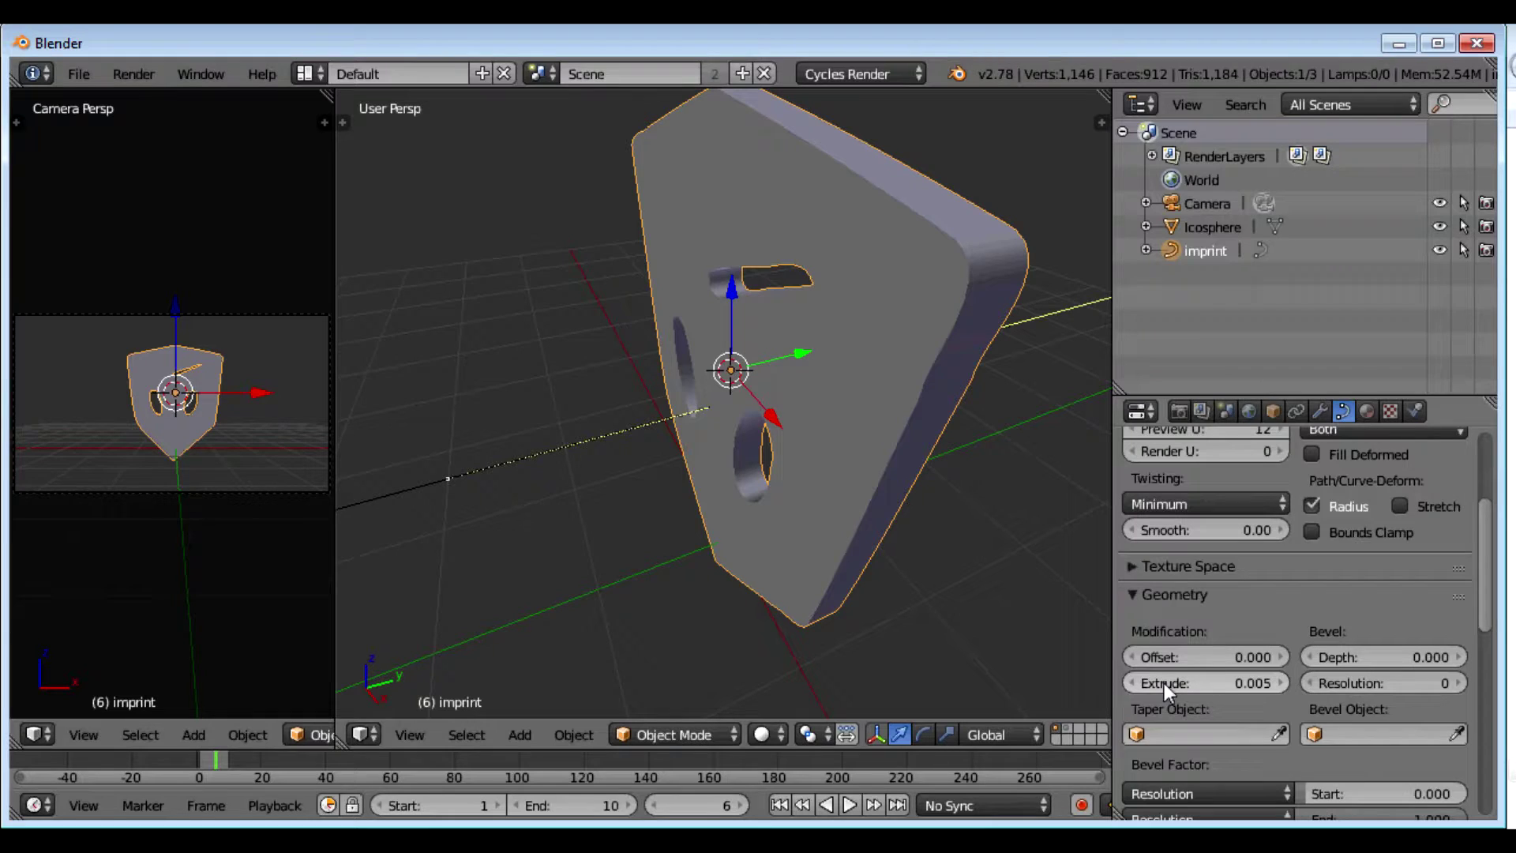
double_click(1163, 684)
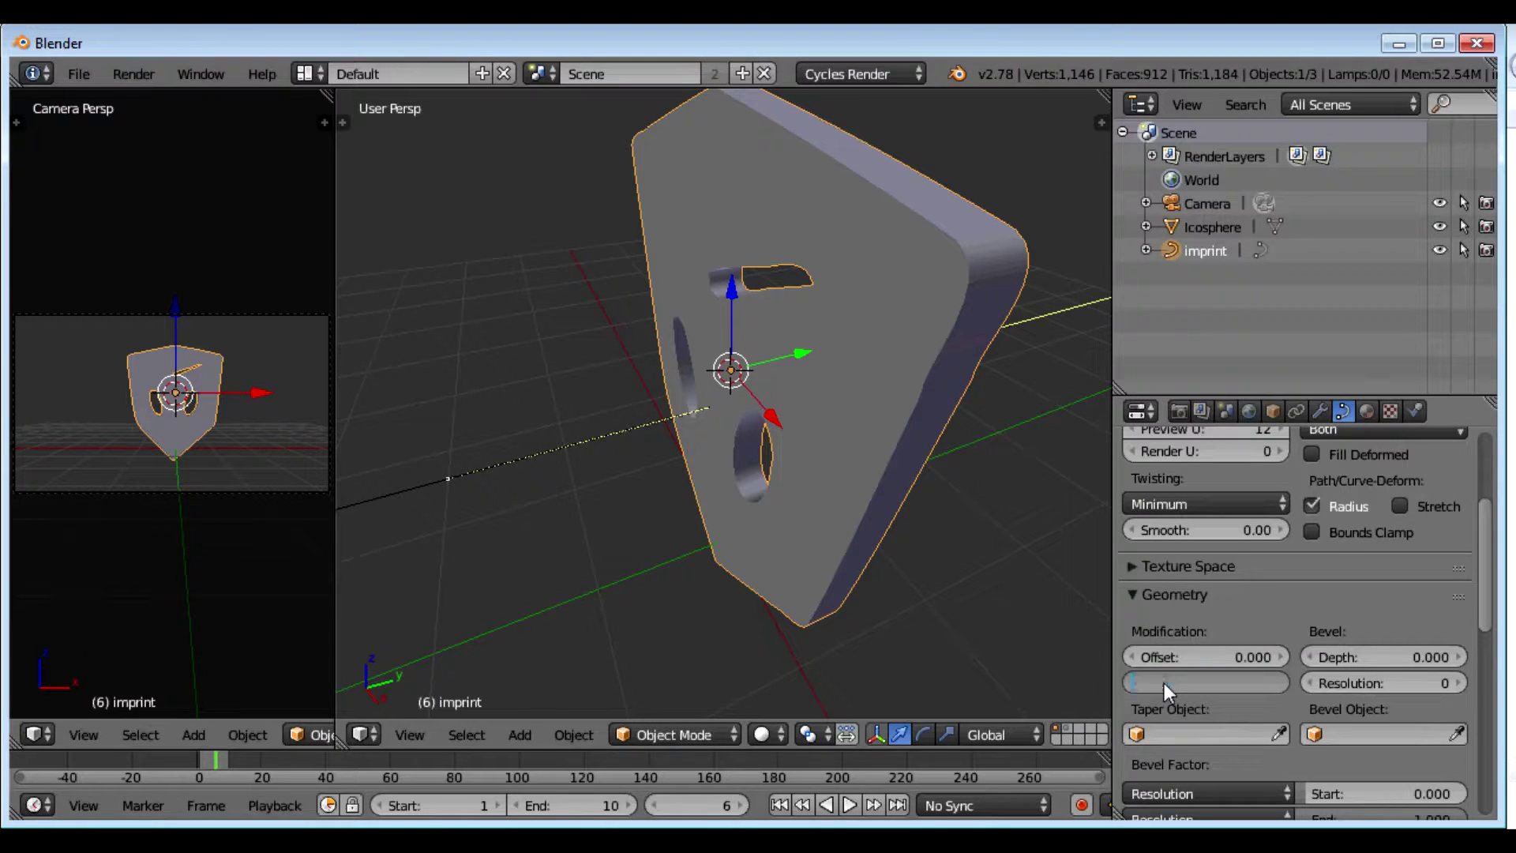
type(".01")
key("Return")
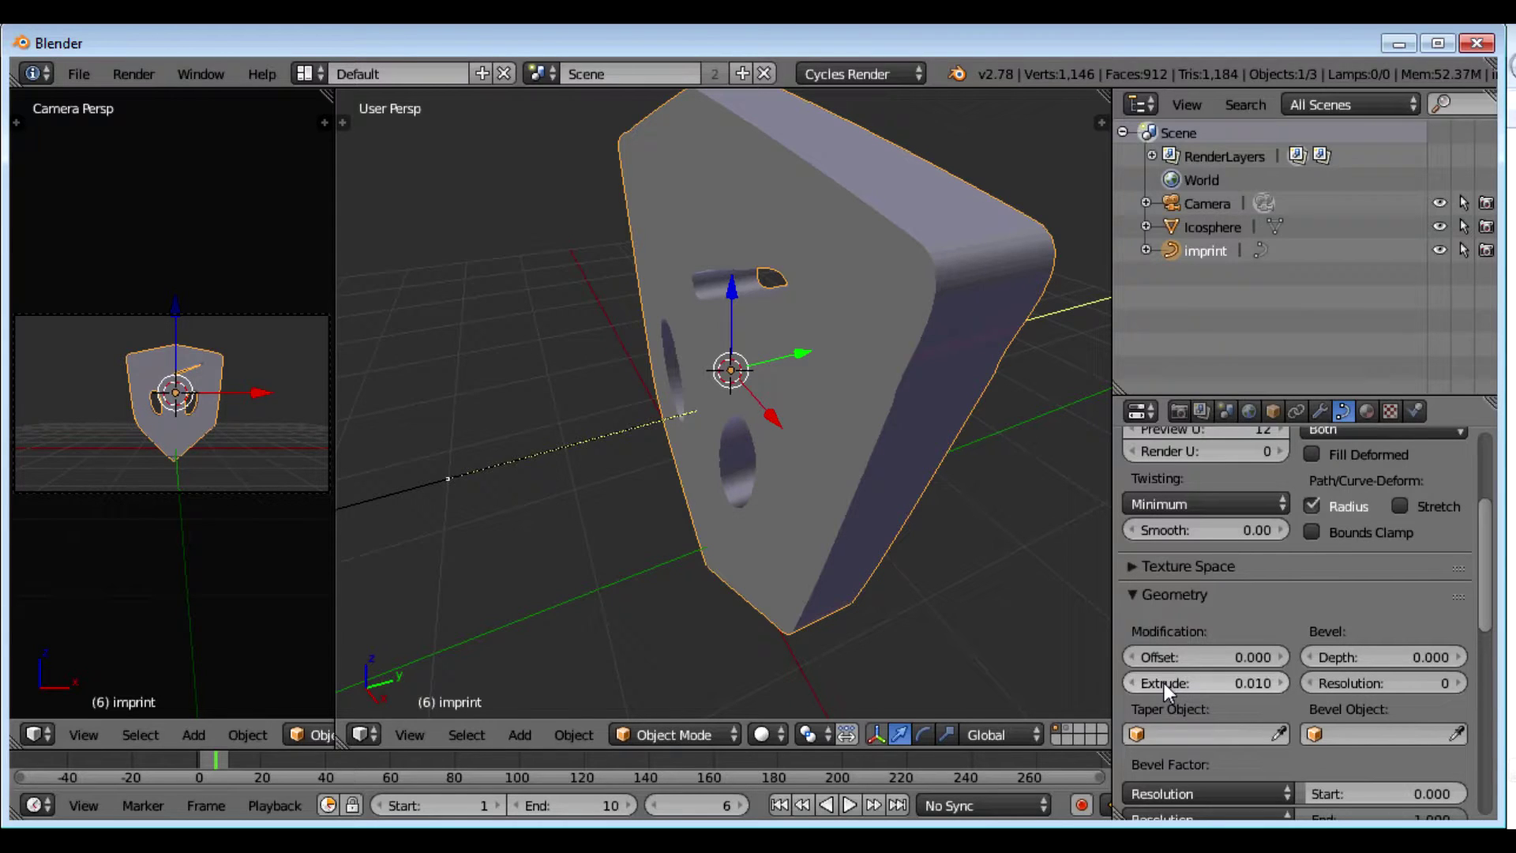
double_click(1164, 683)
type(".0")
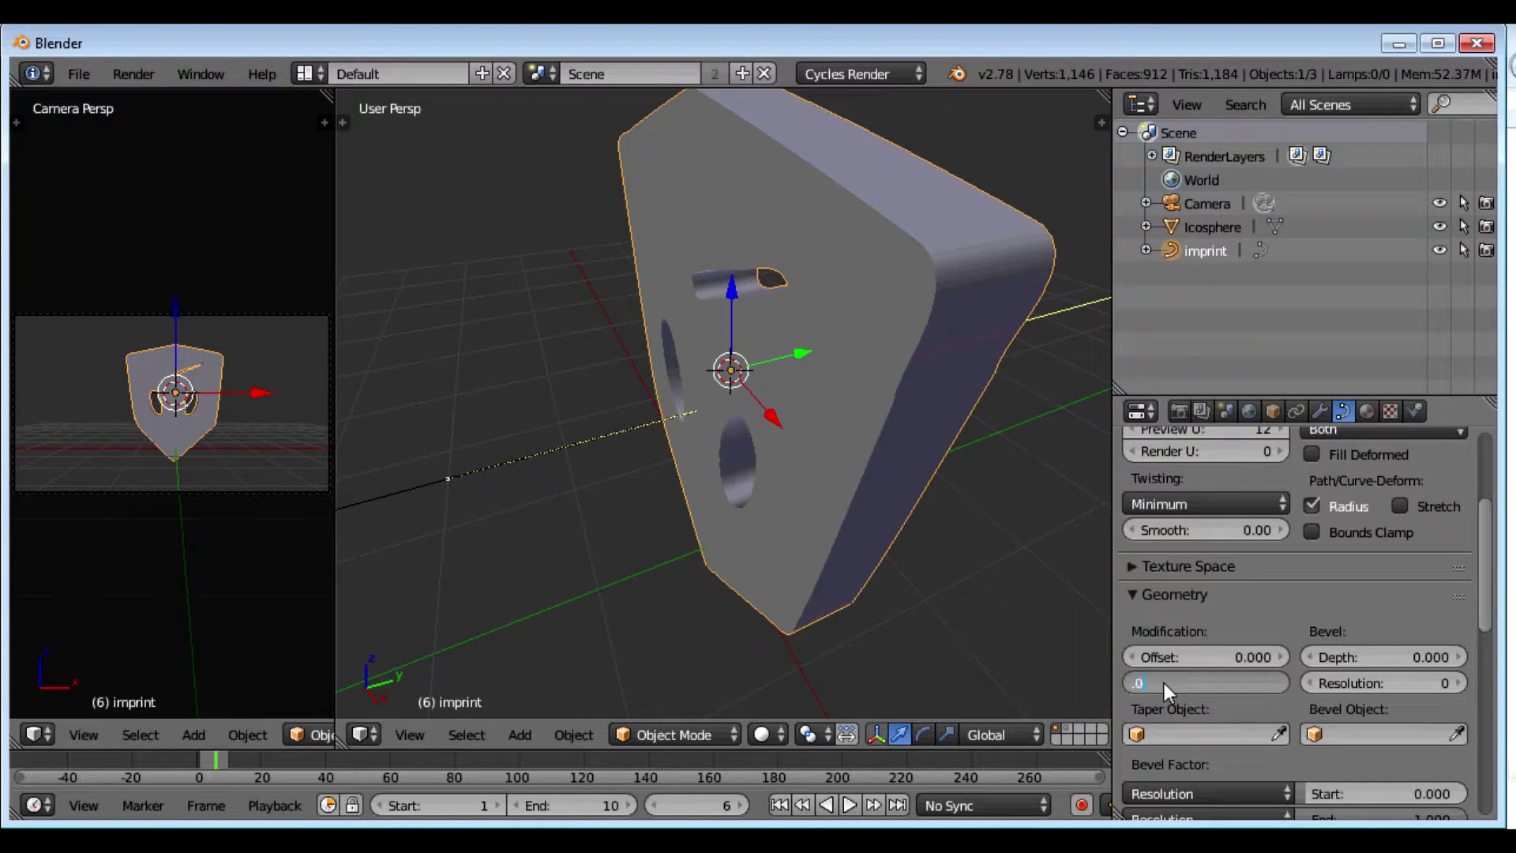
type("2")
key("Return")
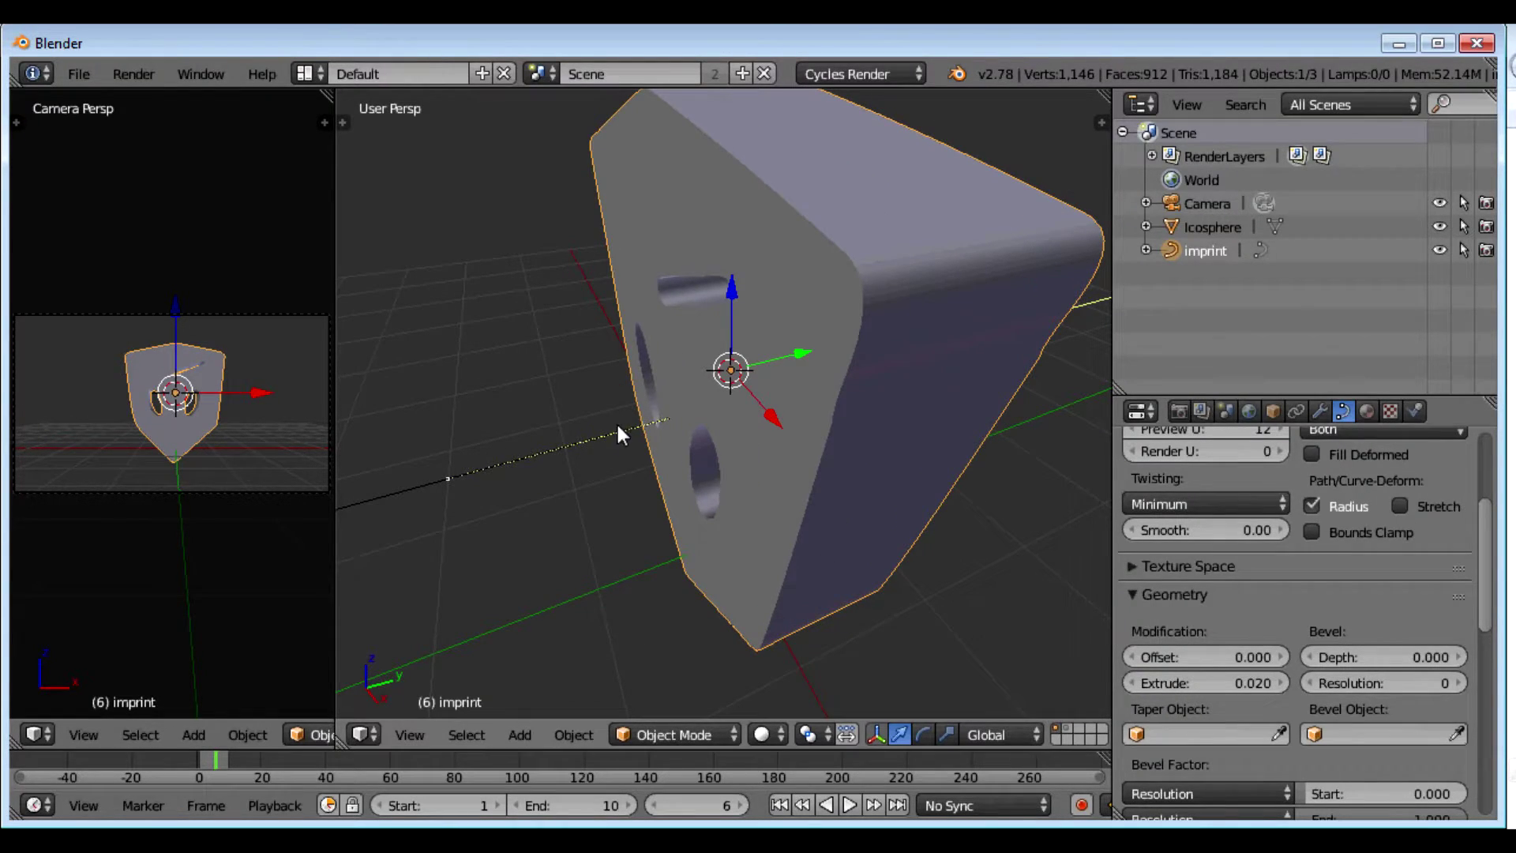
middle_click_drag(617, 425, 641, 464)
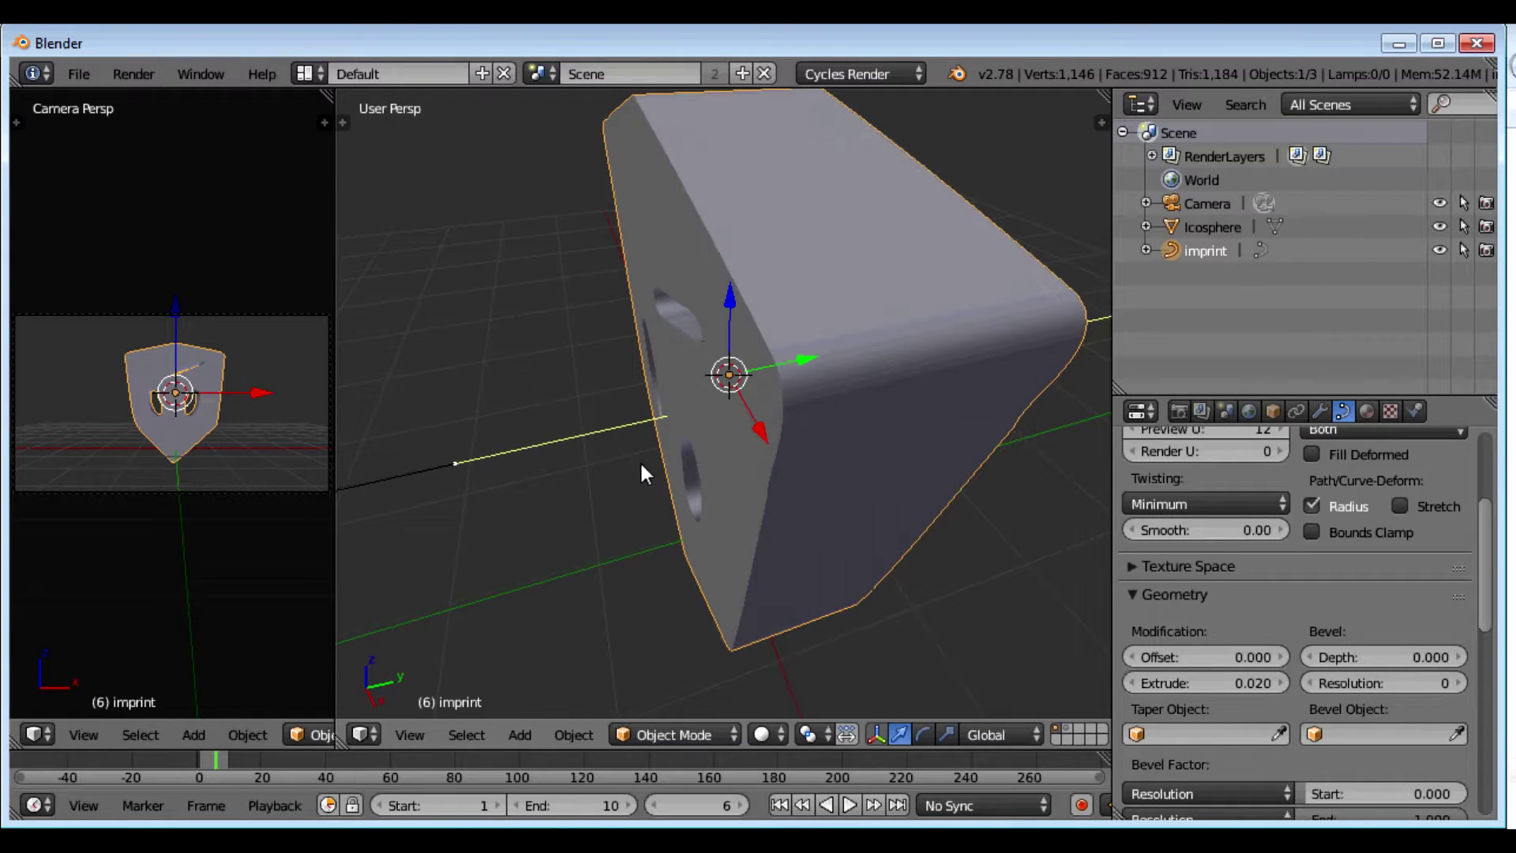
double_click(1359, 656)
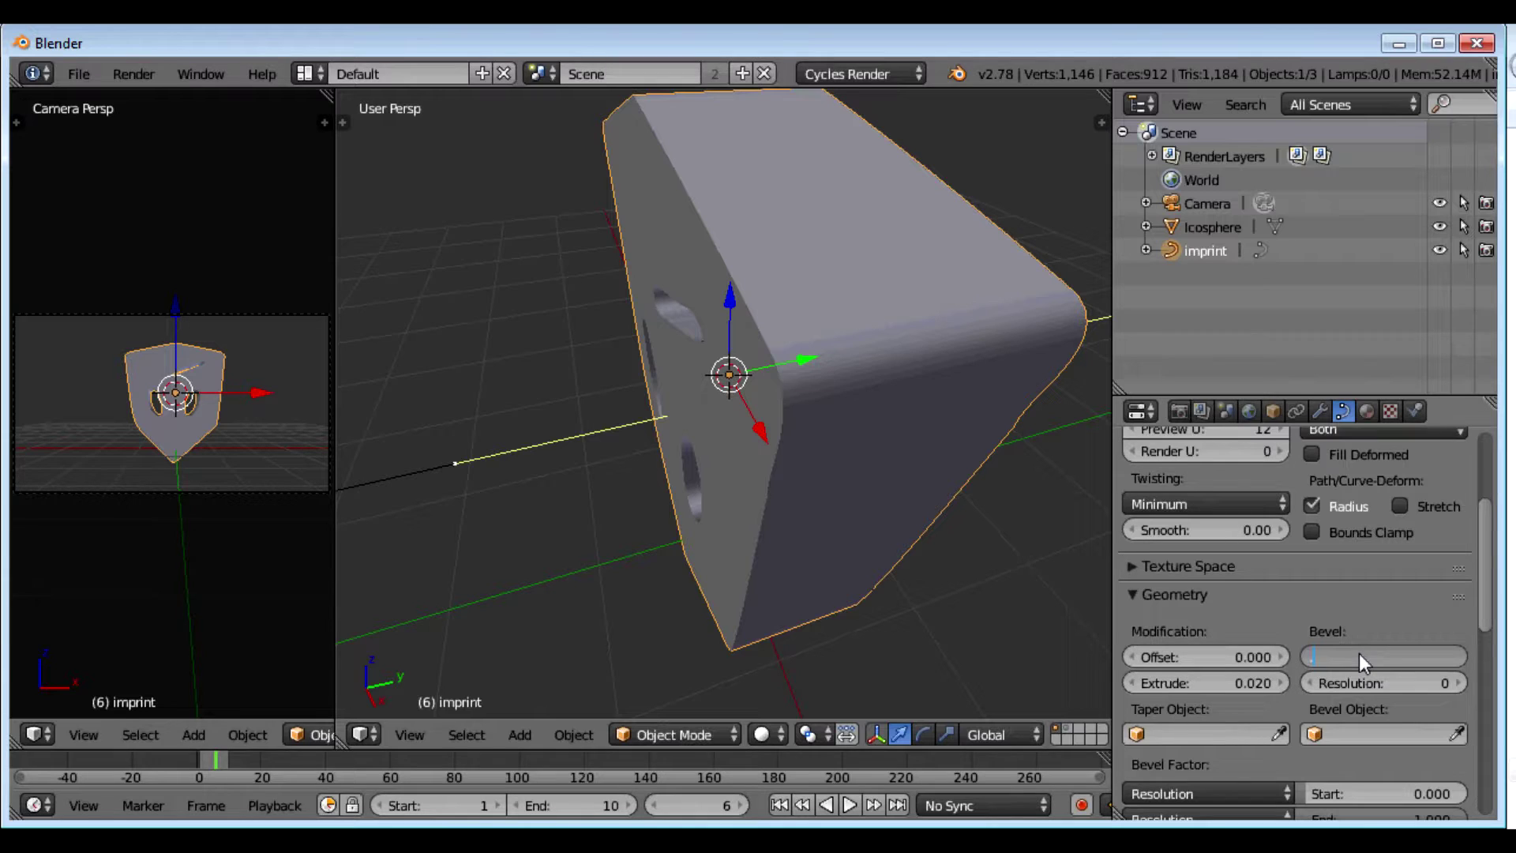
- Try bevel depths of 0.01 and then 0.005 on the imprint curve
type(".01")
key("Return")
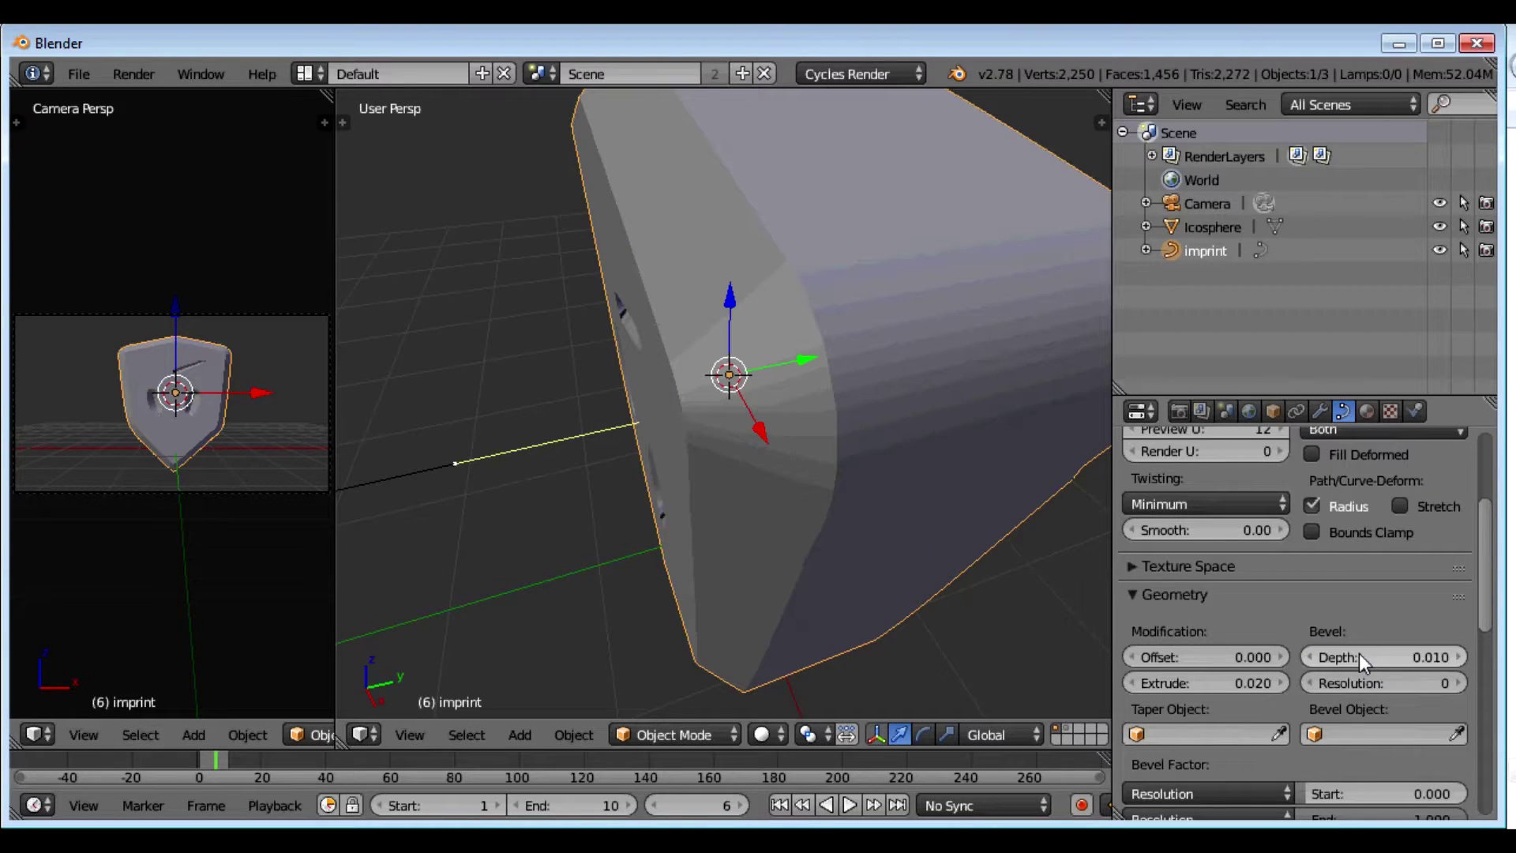
middle_click_drag(748, 521, 1069, 310)
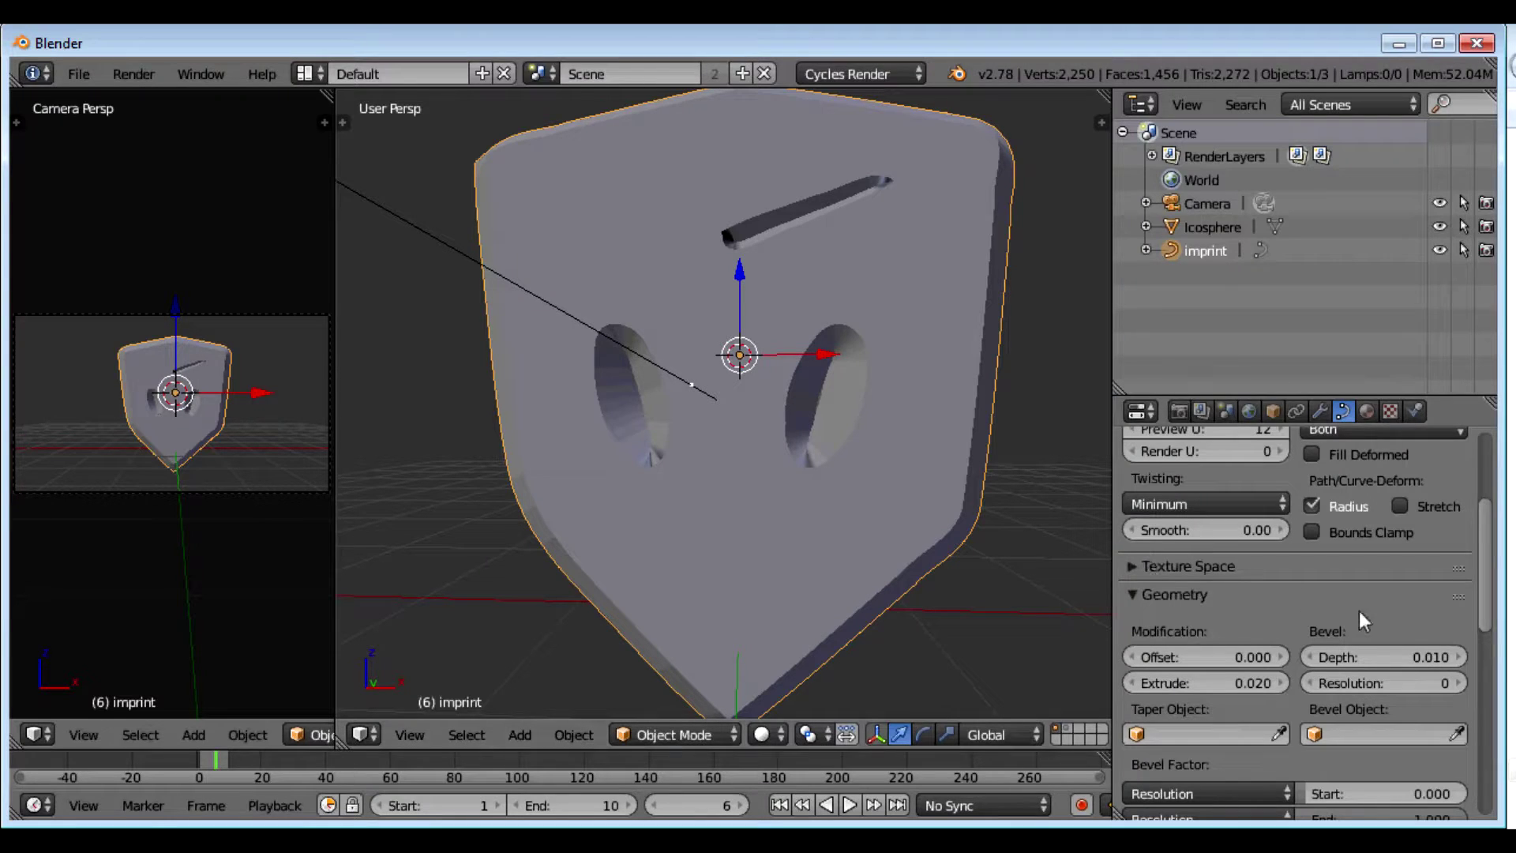
left_click(1381, 656)
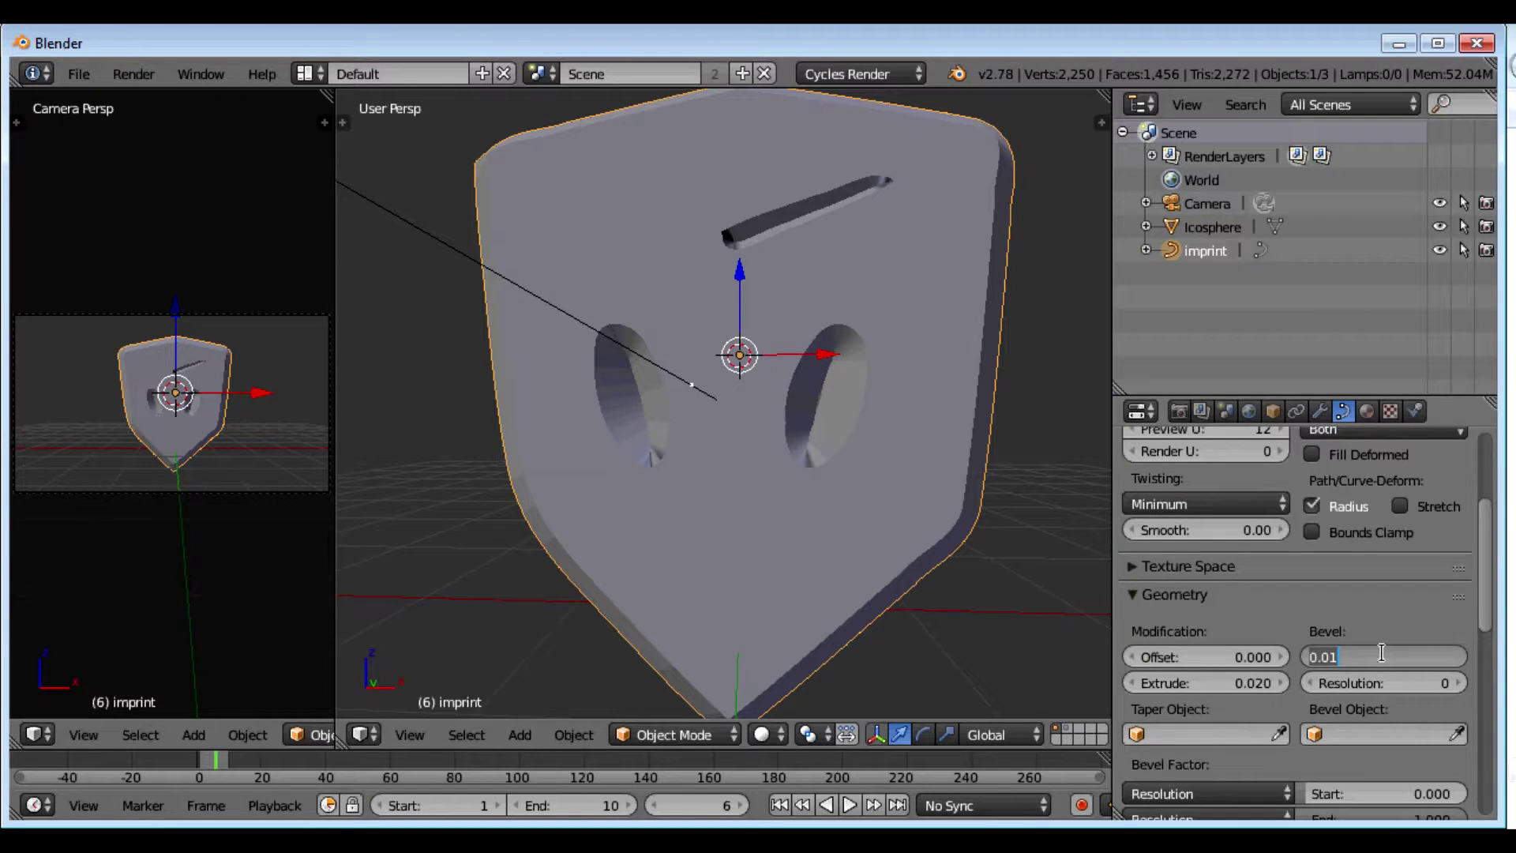
type(".005")
key("Return")
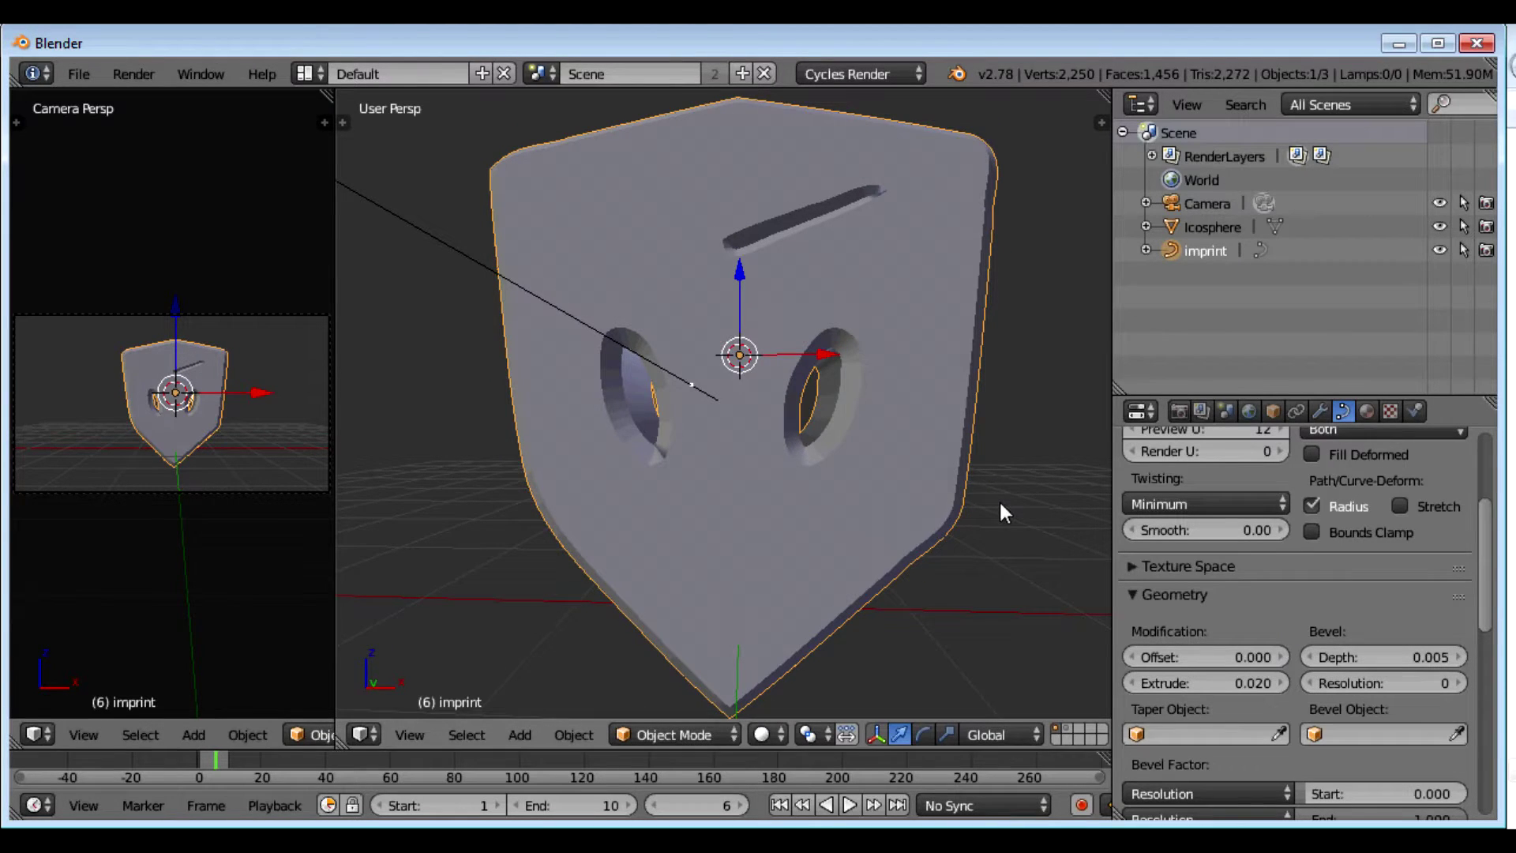
middle_click_drag(998, 499, 944, 511)
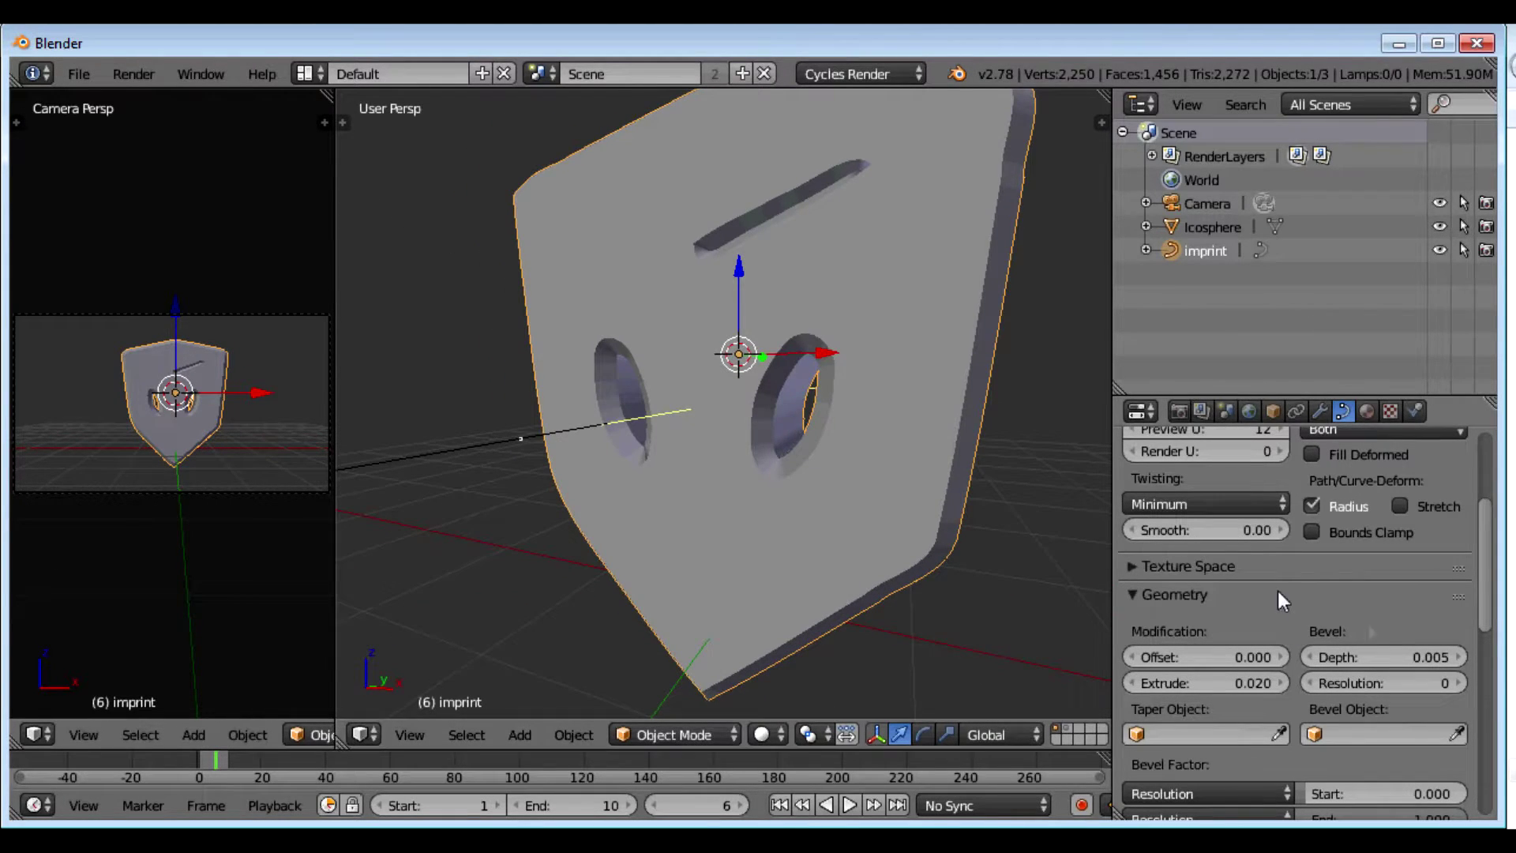
- Settle on a bevel depth of 0.002 and check the shield's side
left_click(1401, 659)
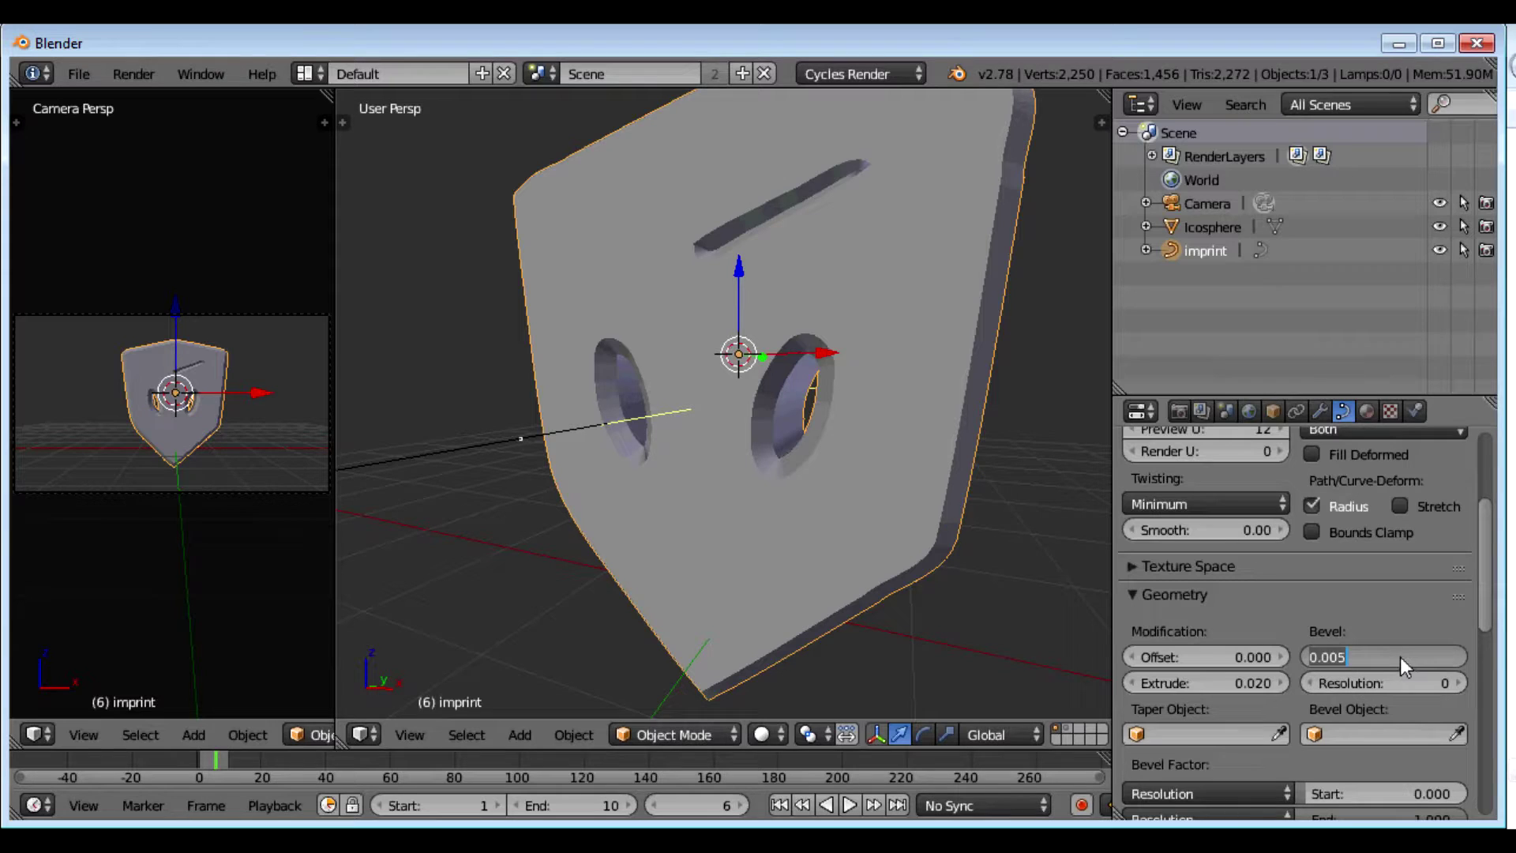
key("ctrl+a")
key("BackSpace")
type("0.002")
key("Return")
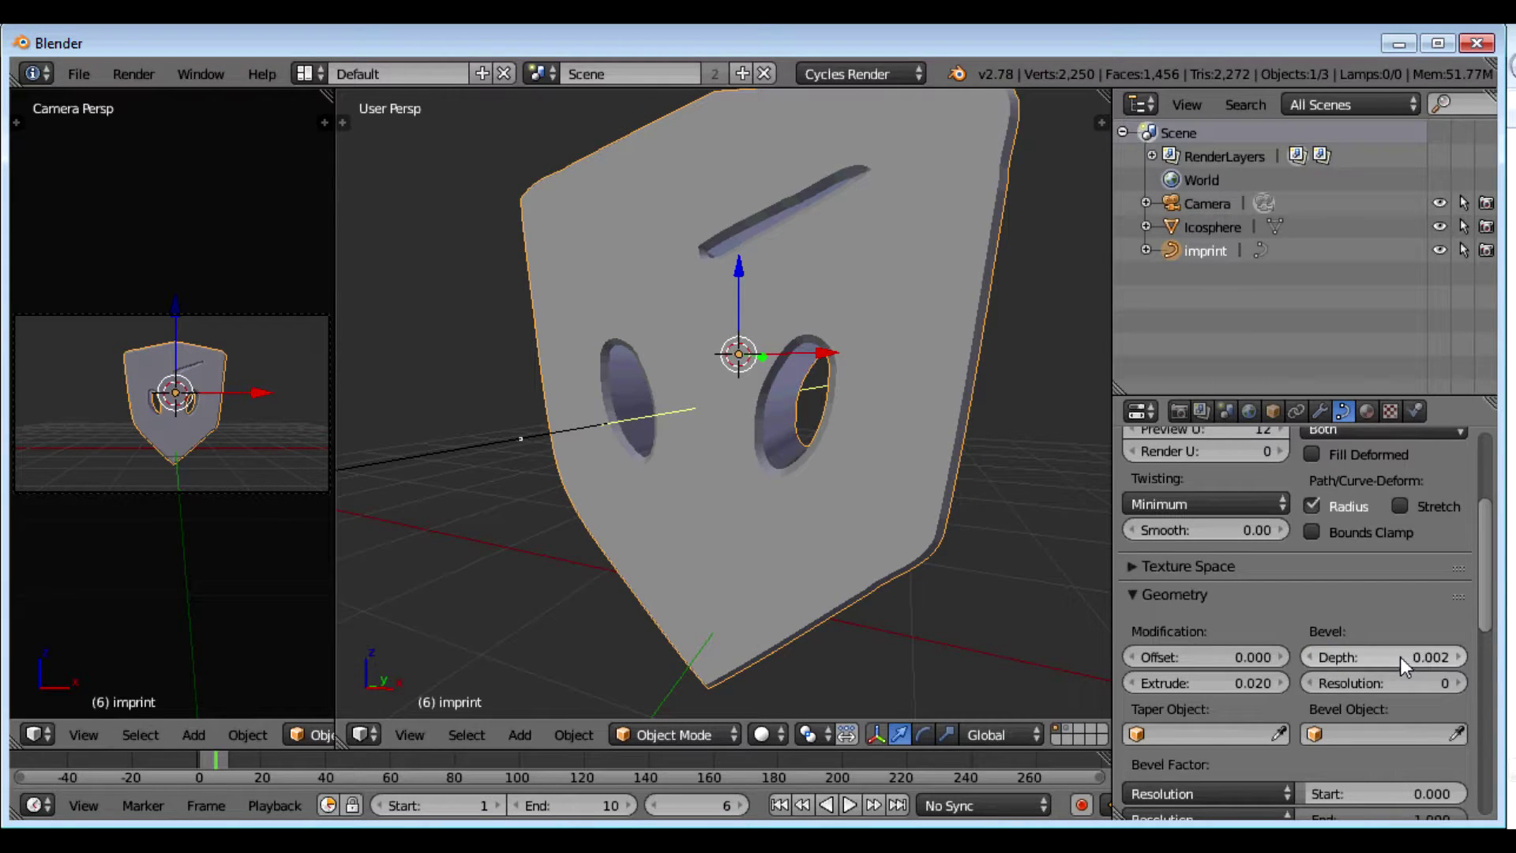
middle_click_drag(831, 424, 855, 502)
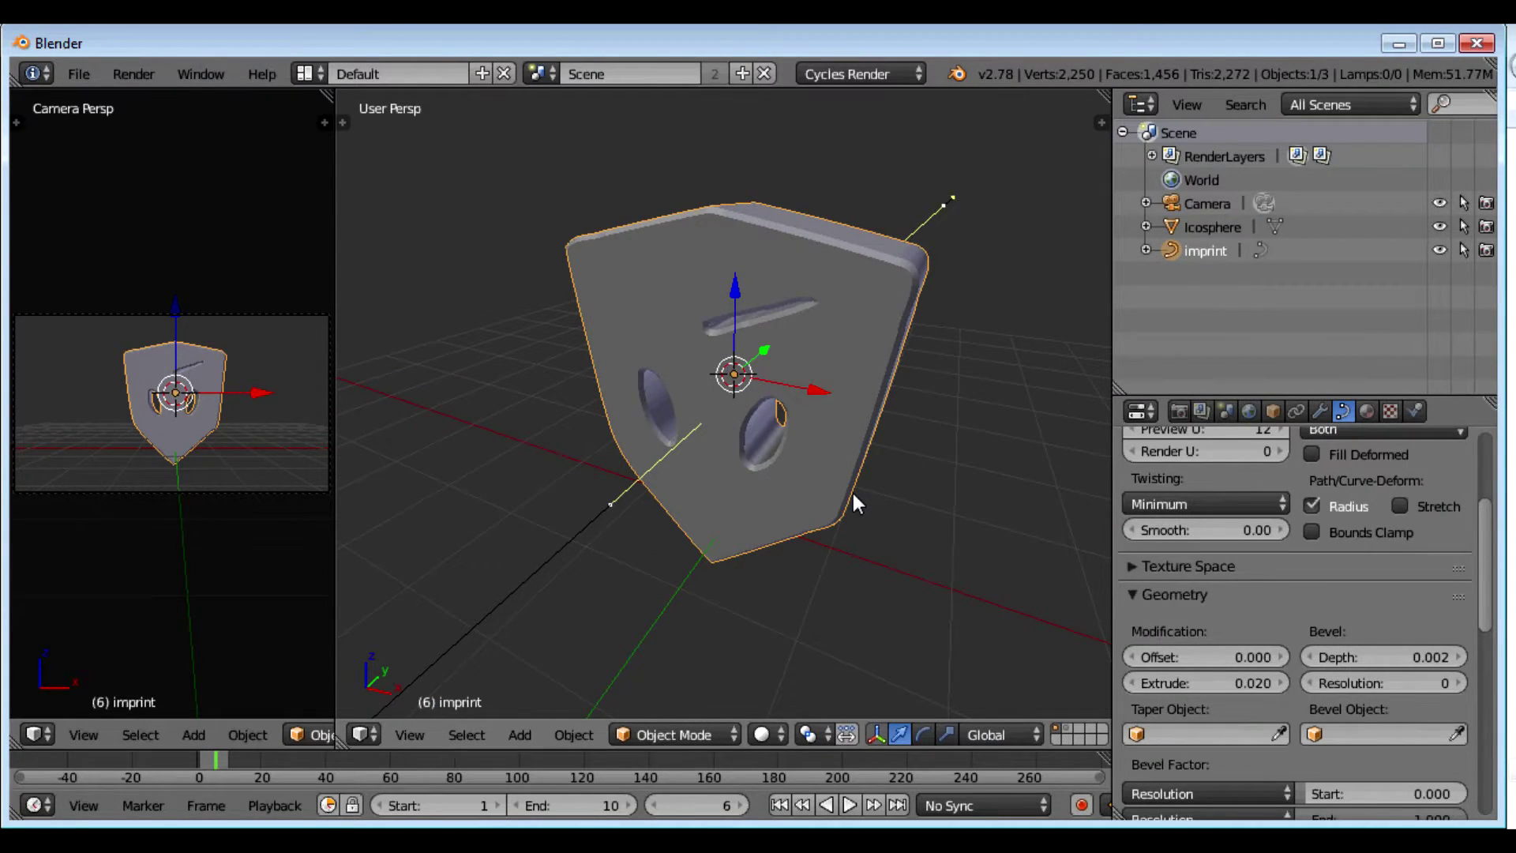
key("shift+a")
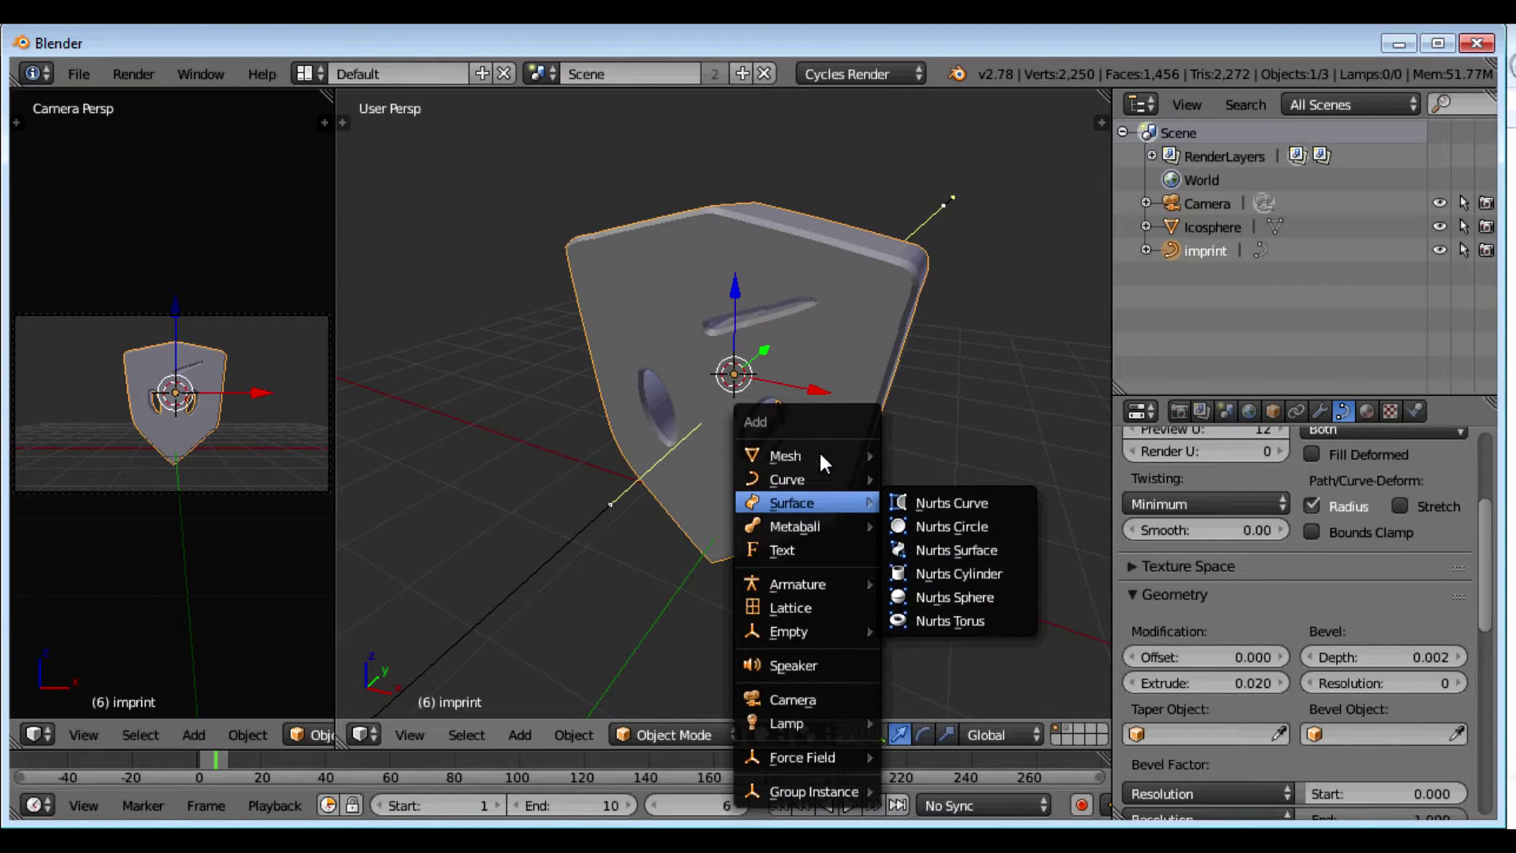
- Add a mesh cylinder and rotate it 90° around X
mouse_move(818, 450)
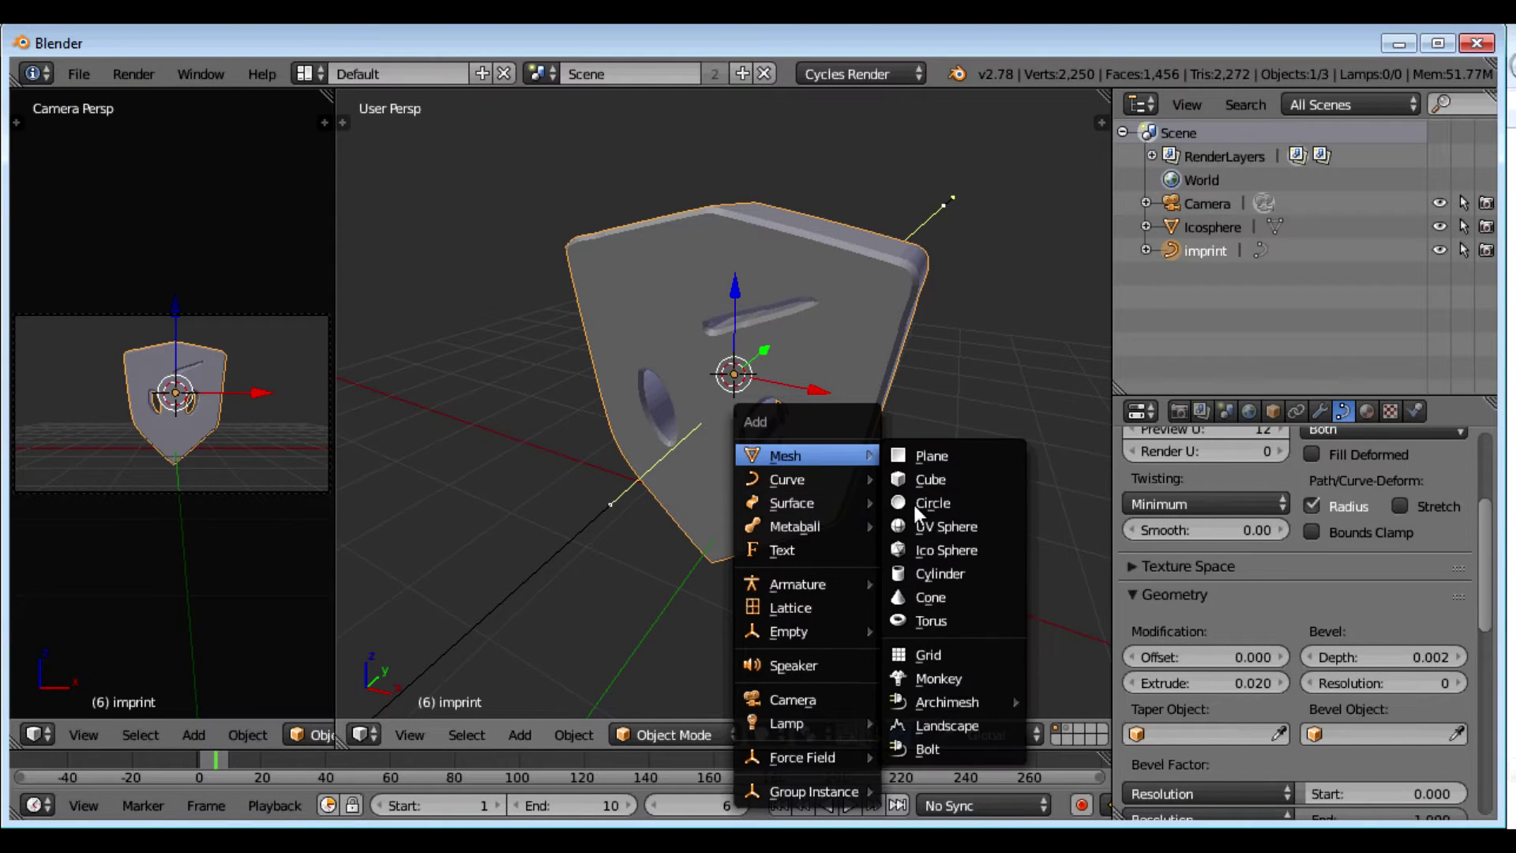
left_click(939, 575)
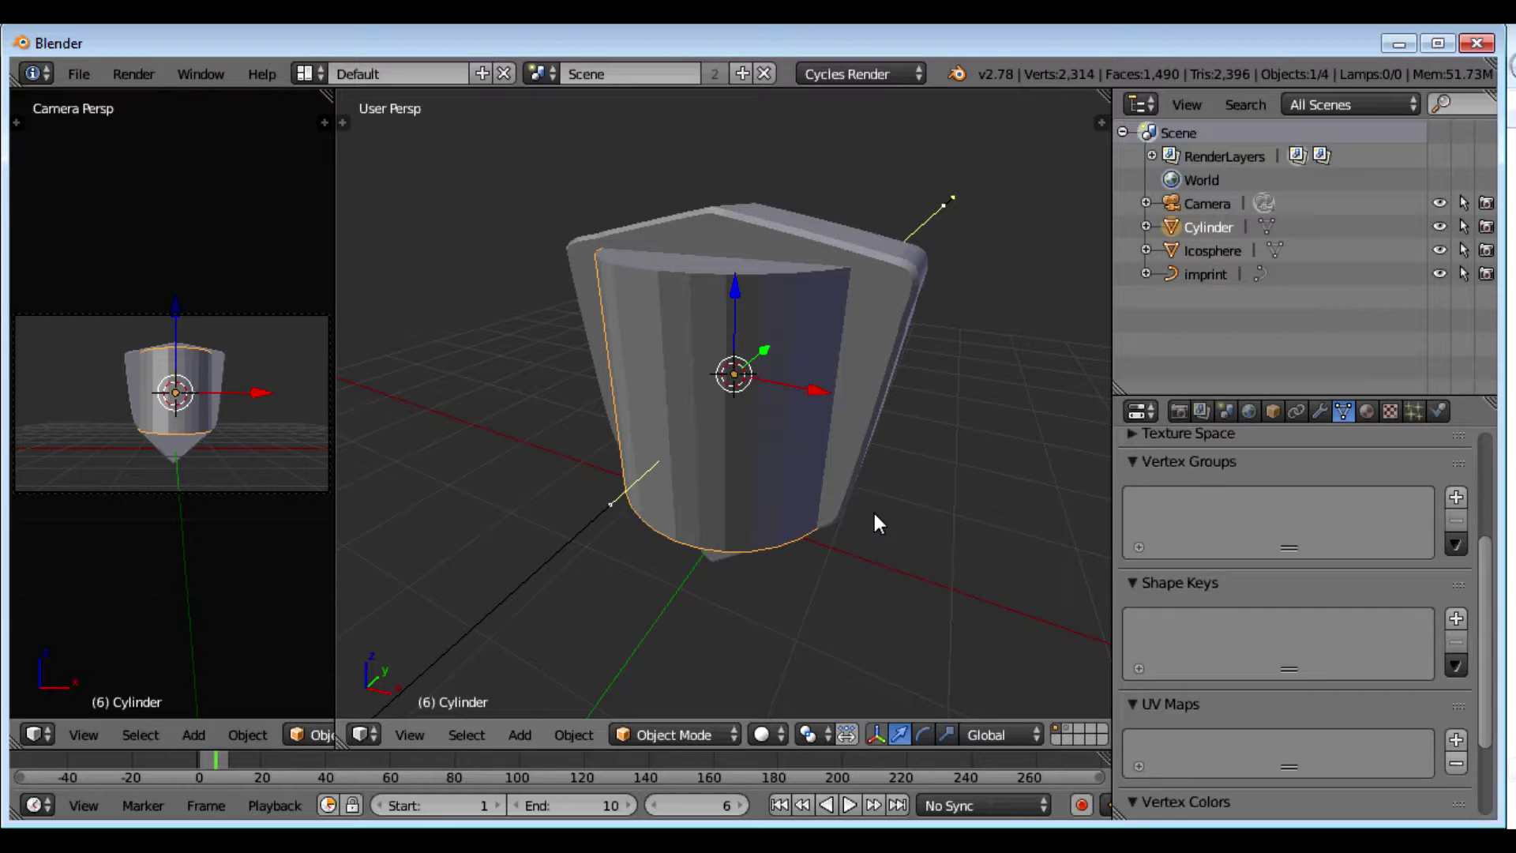
key("r")
type("x")
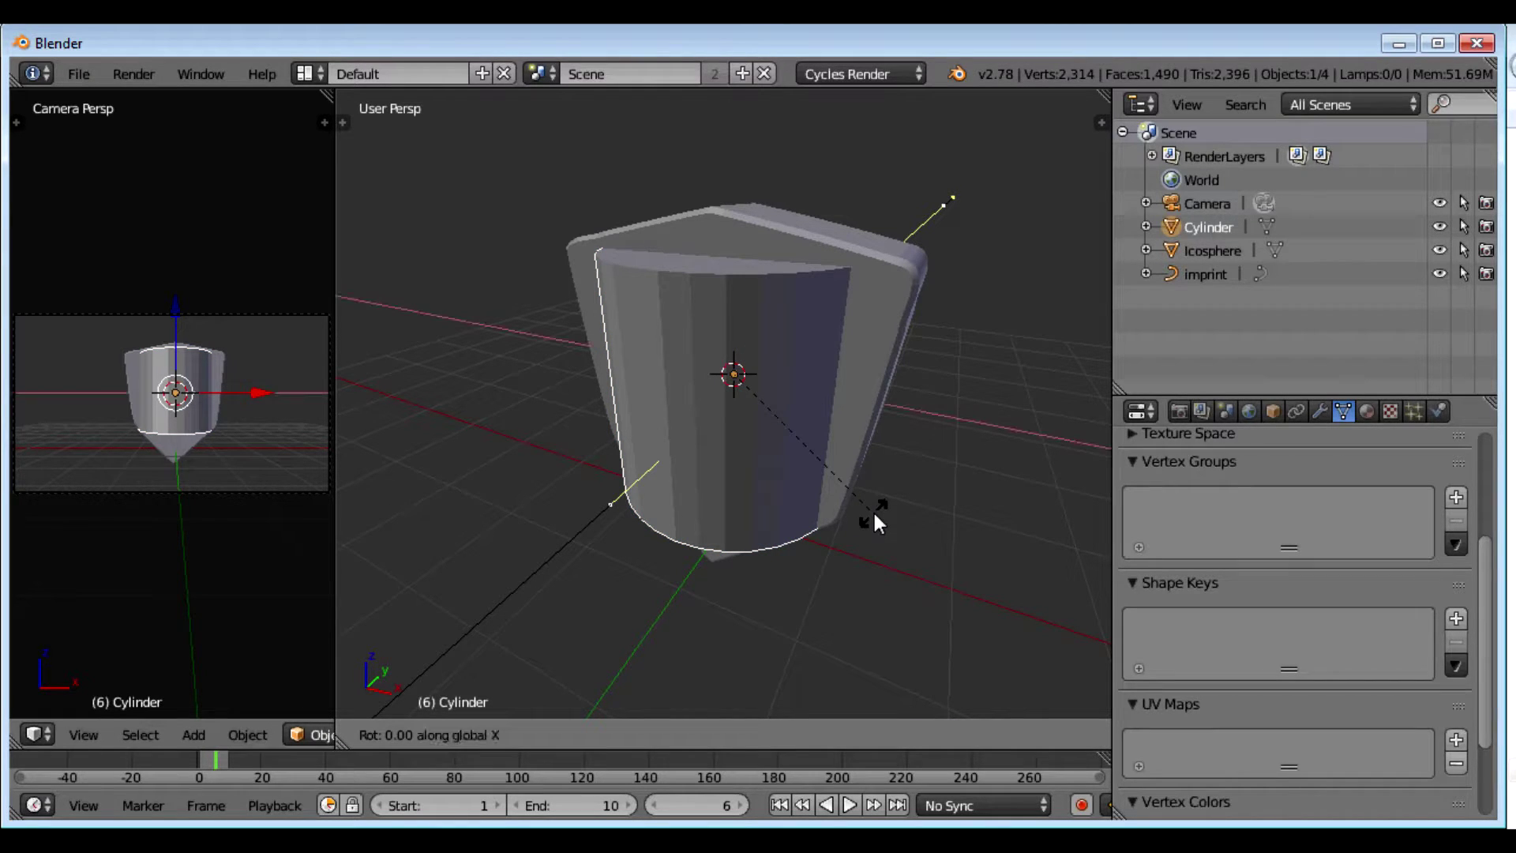
type("90")
key("Return")
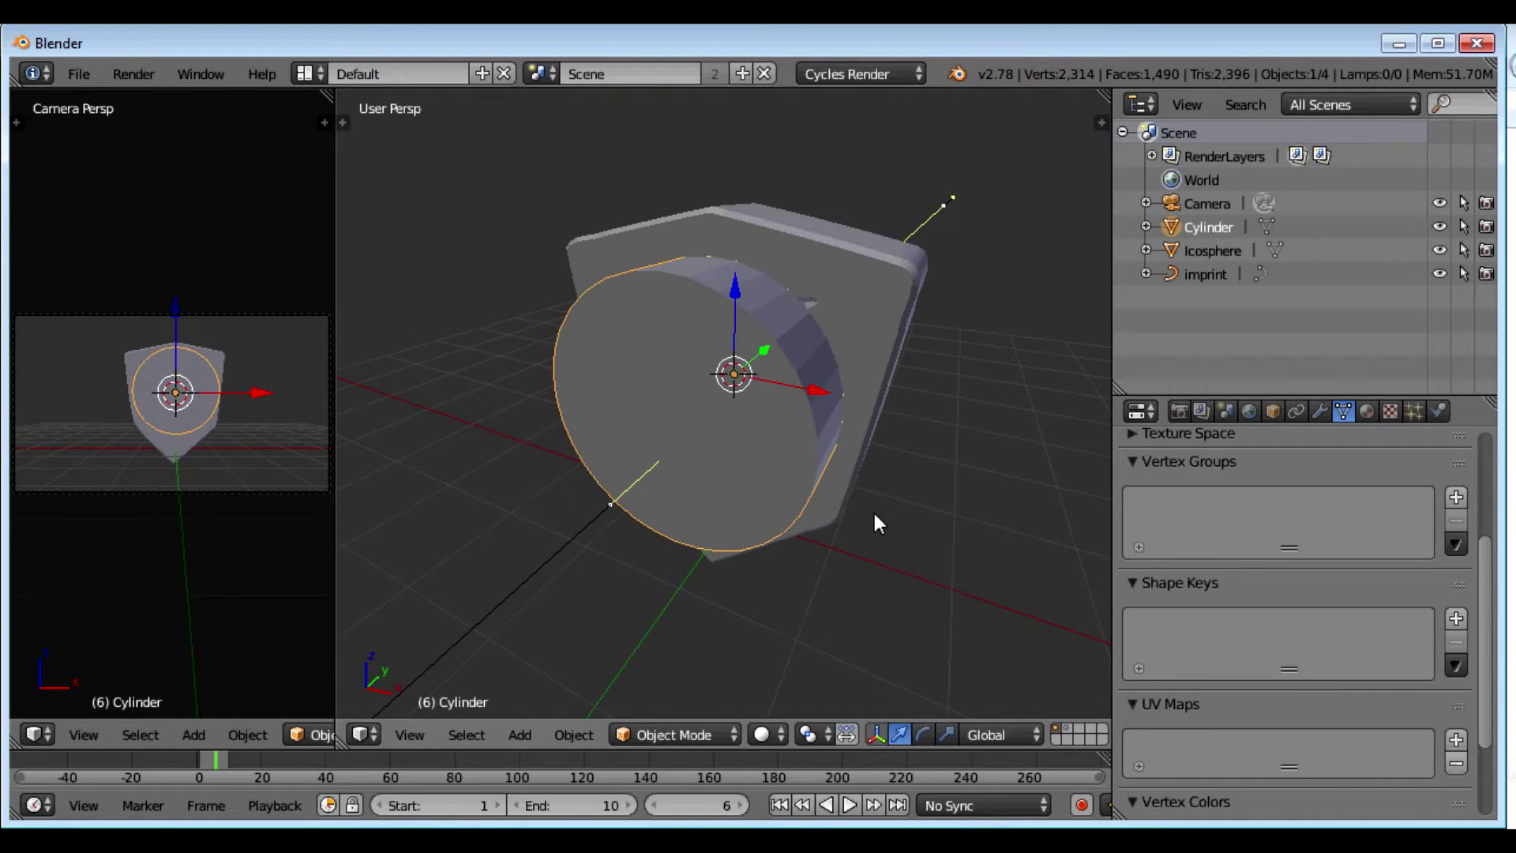
- Enlarge the cylinder and flatten it along Y into a coin disc
key("s")
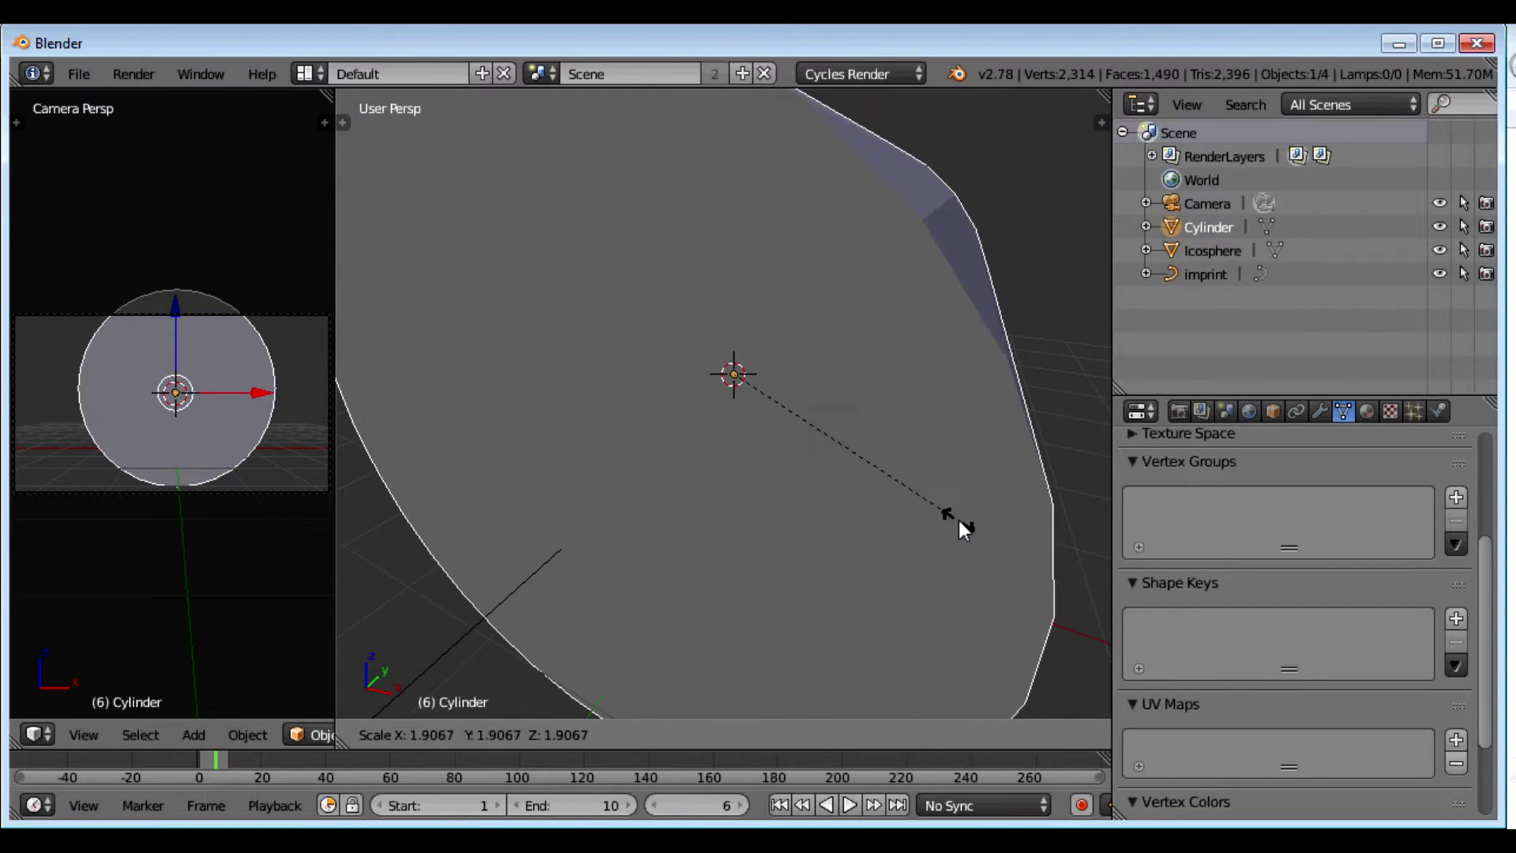
left_click(958, 521)
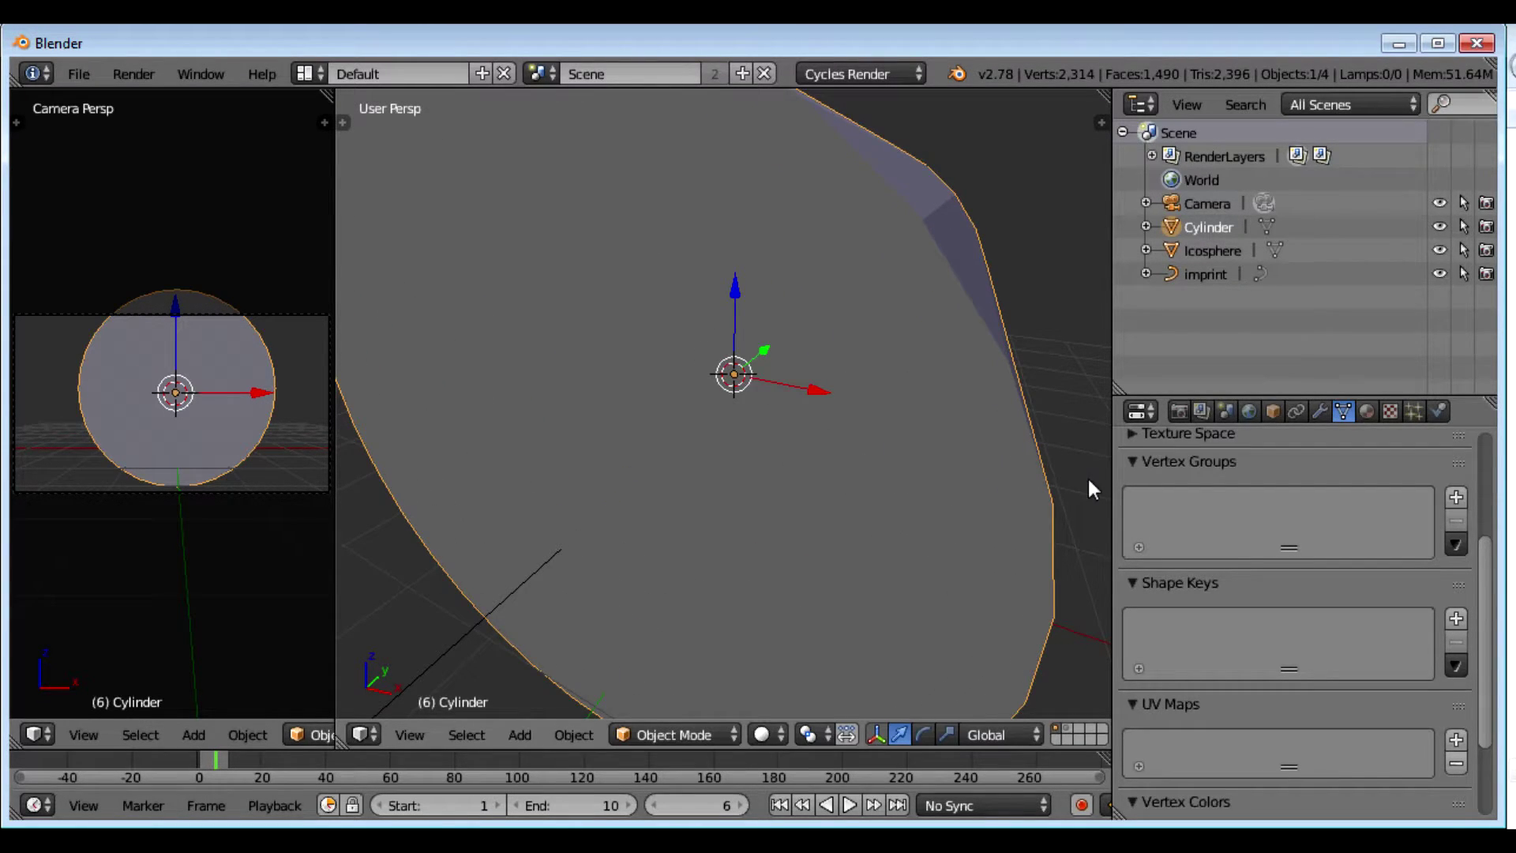
key("s")
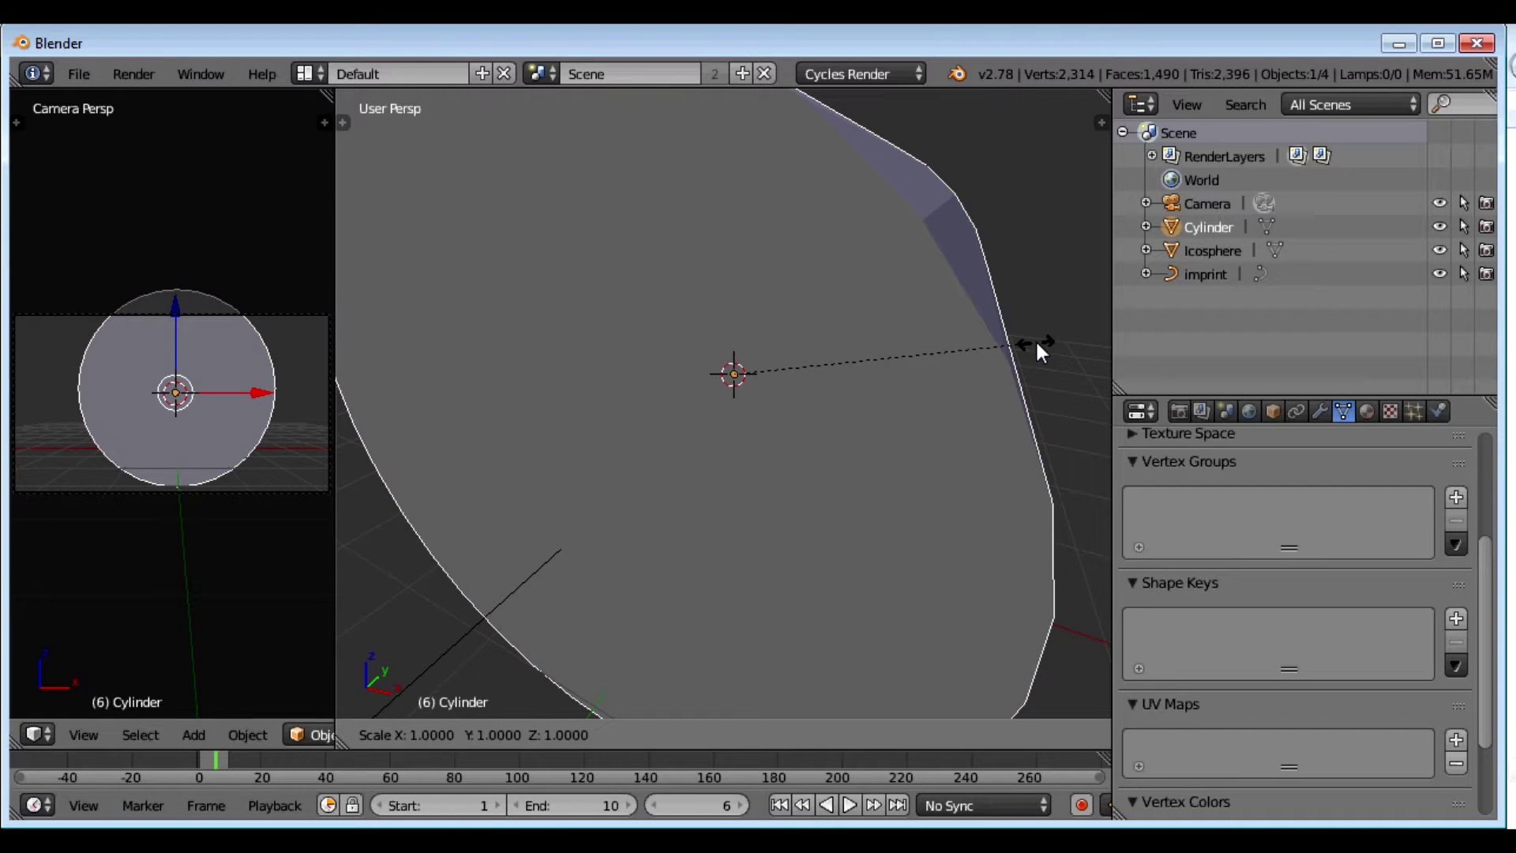
key("y")
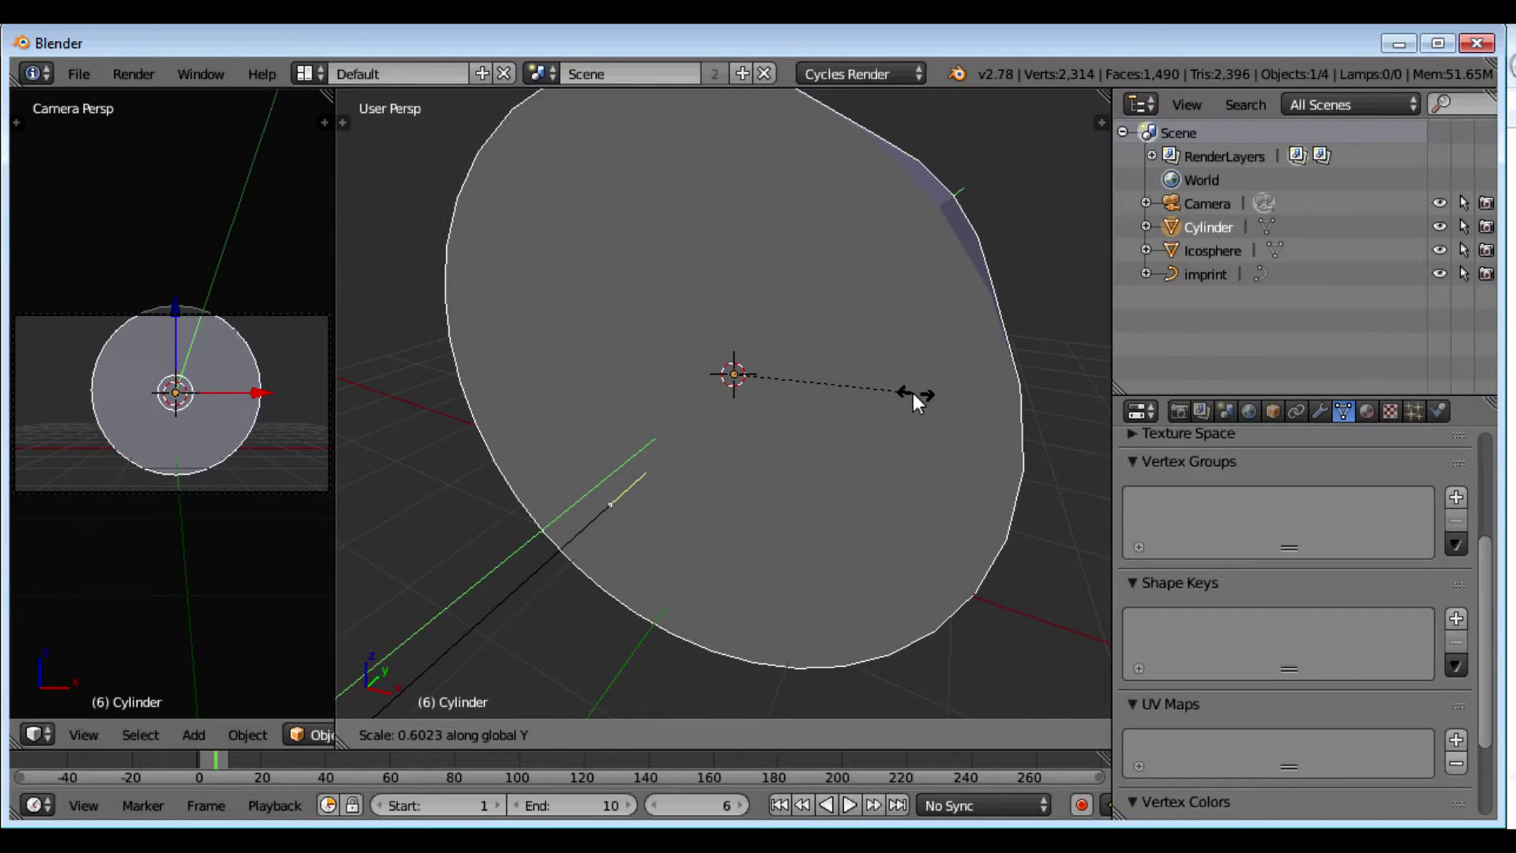
left_click(778, 388)
- In camera view, move the disc down behind the logo and resize it
key("KP_0")
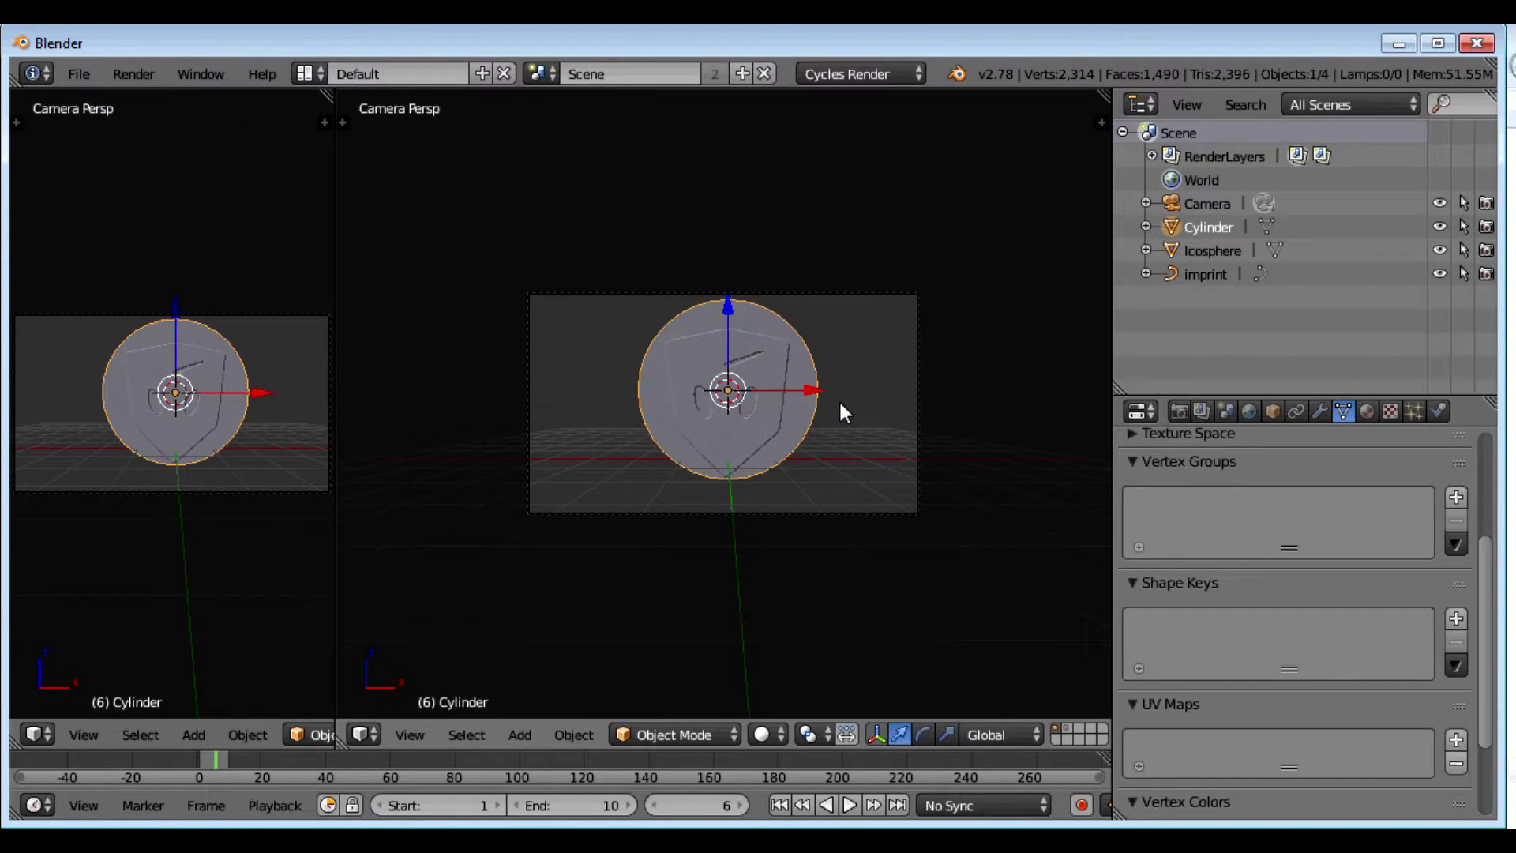
key("Home")
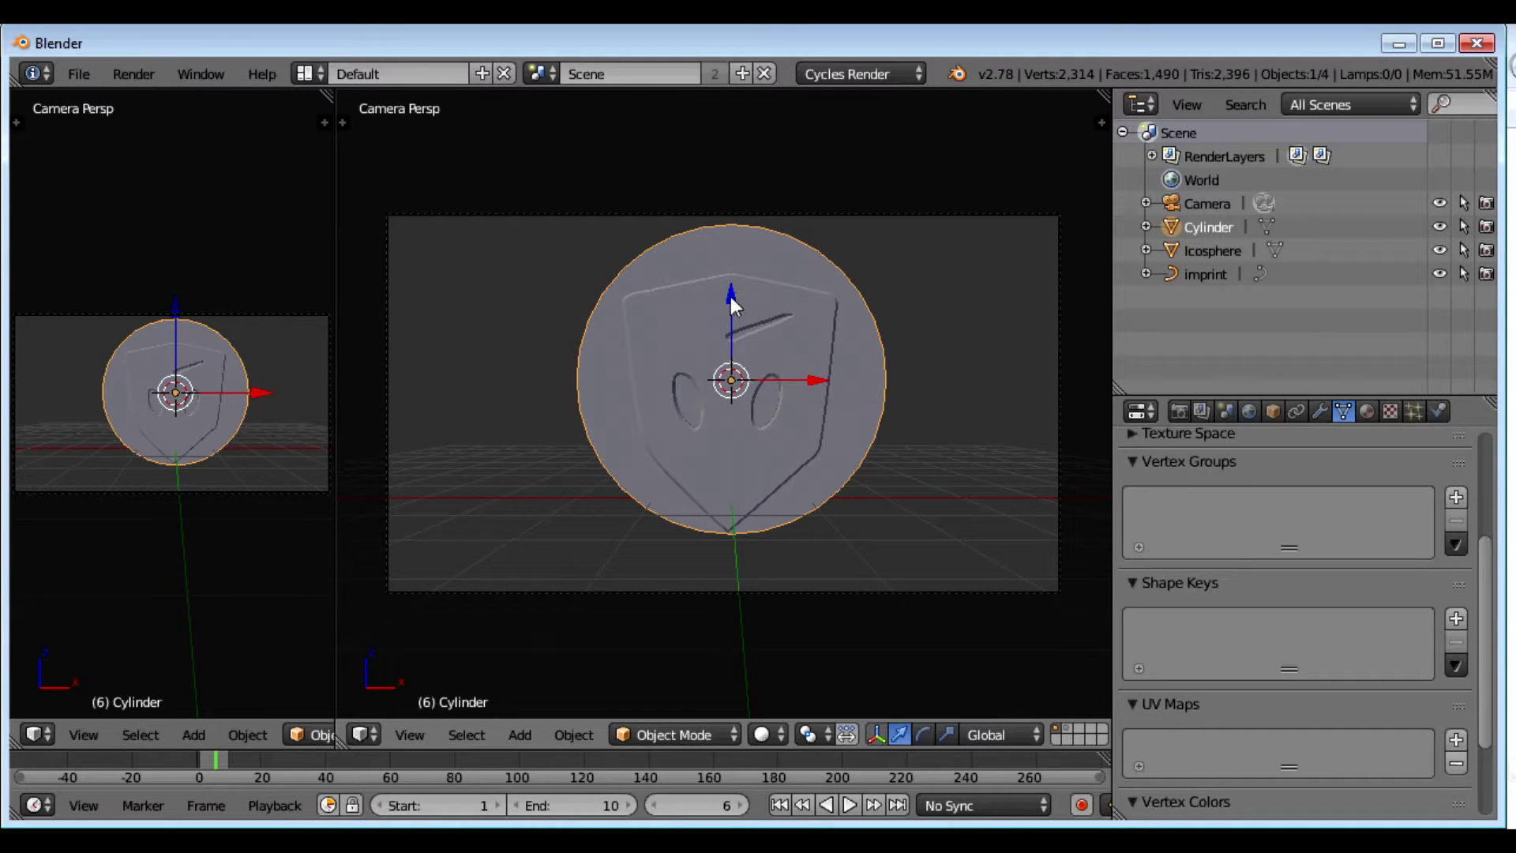
left_click_drag(731, 296, 731, 309)
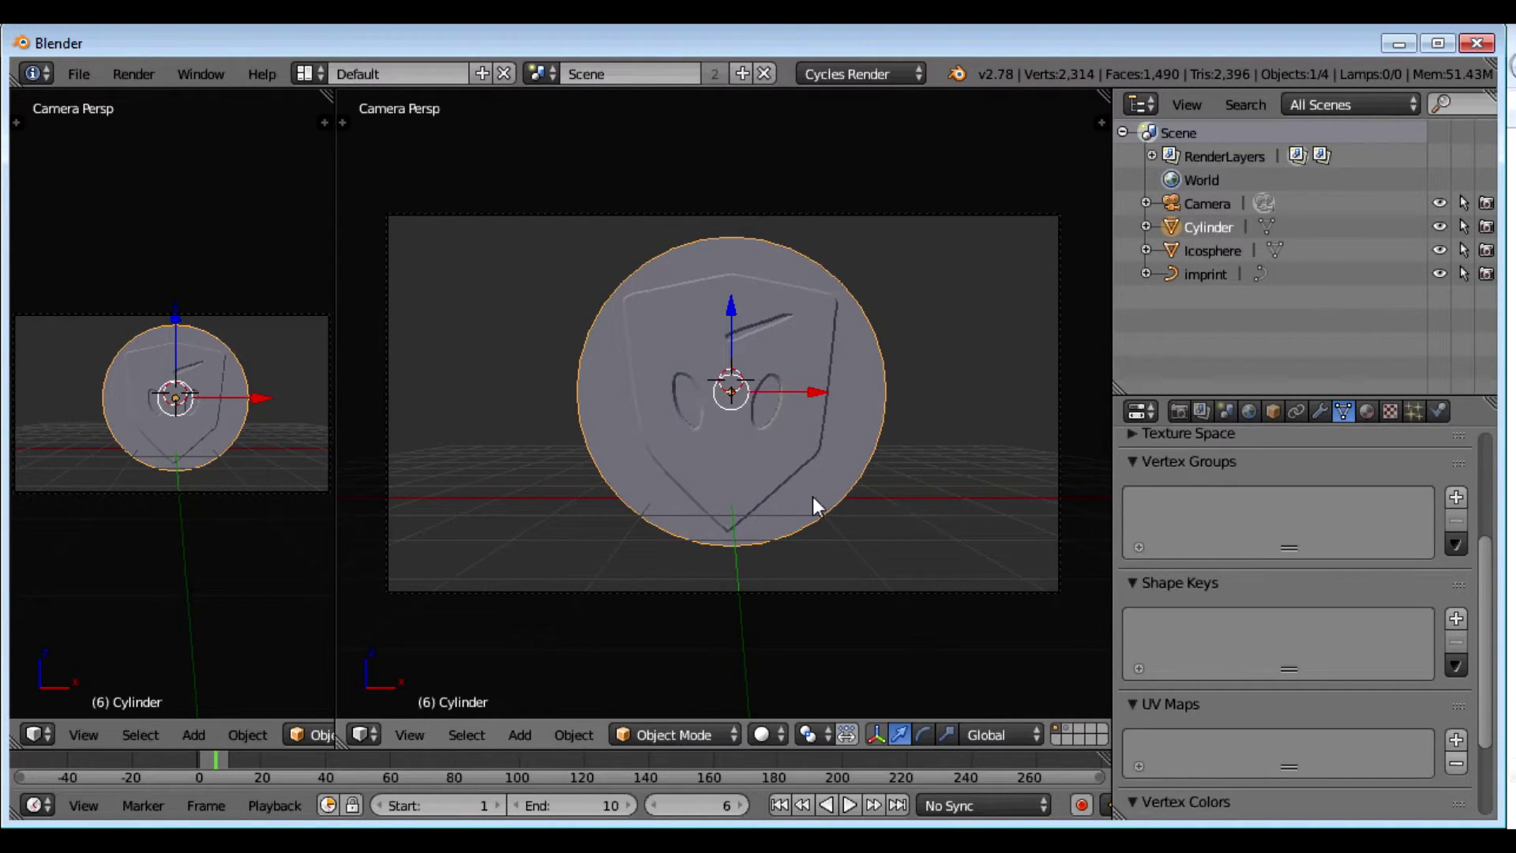
key("s")
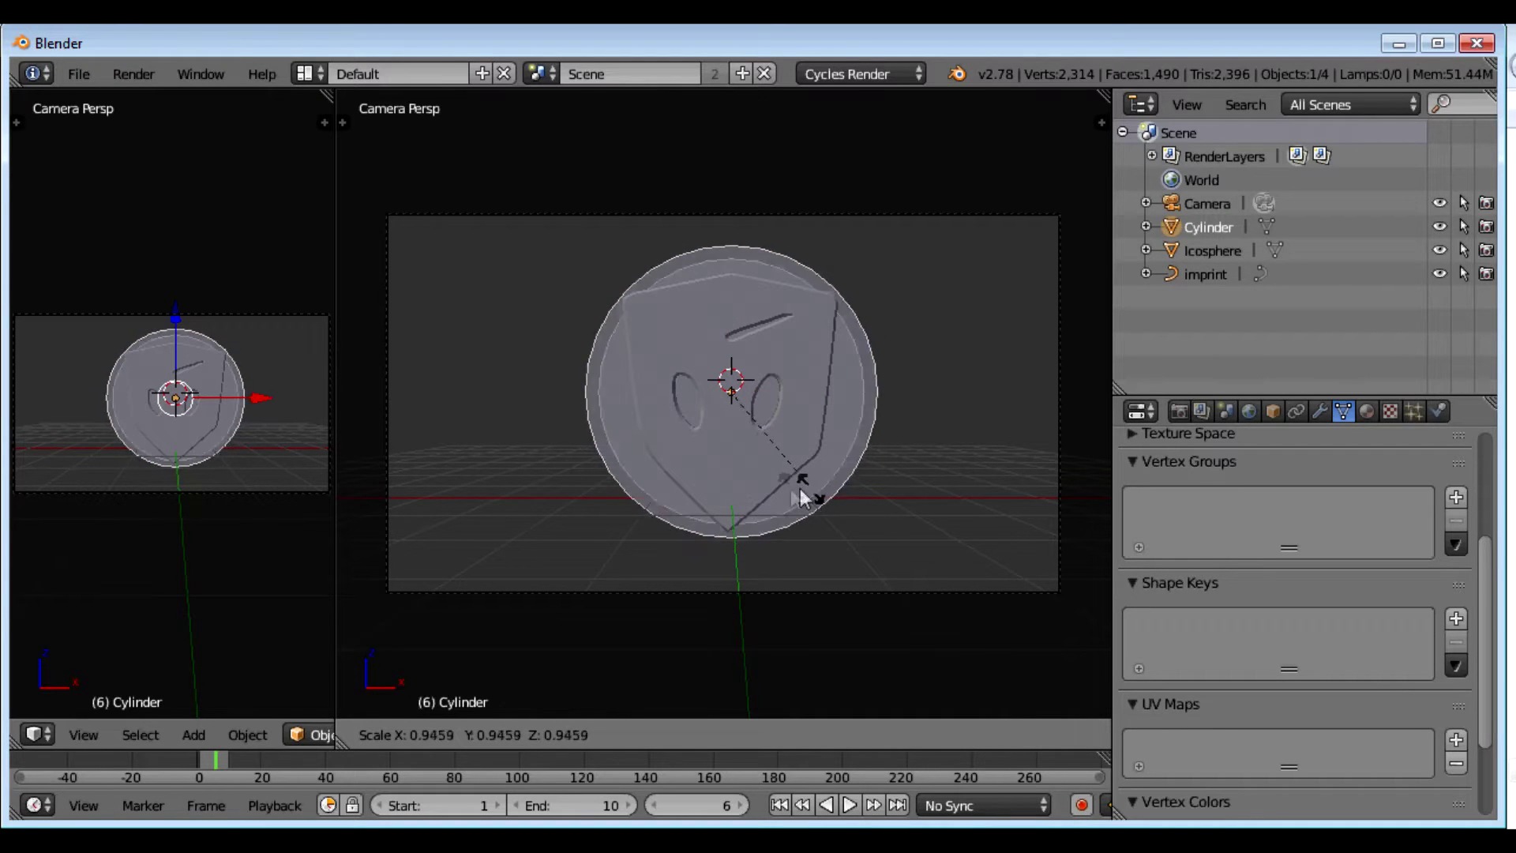
left_click(860, 454)
- Nudge the coin disc slightly upward and scale it up a little
left_click_drag(728, 317, 728, 315)
middle_click_drag(875, 369, 692, 422)
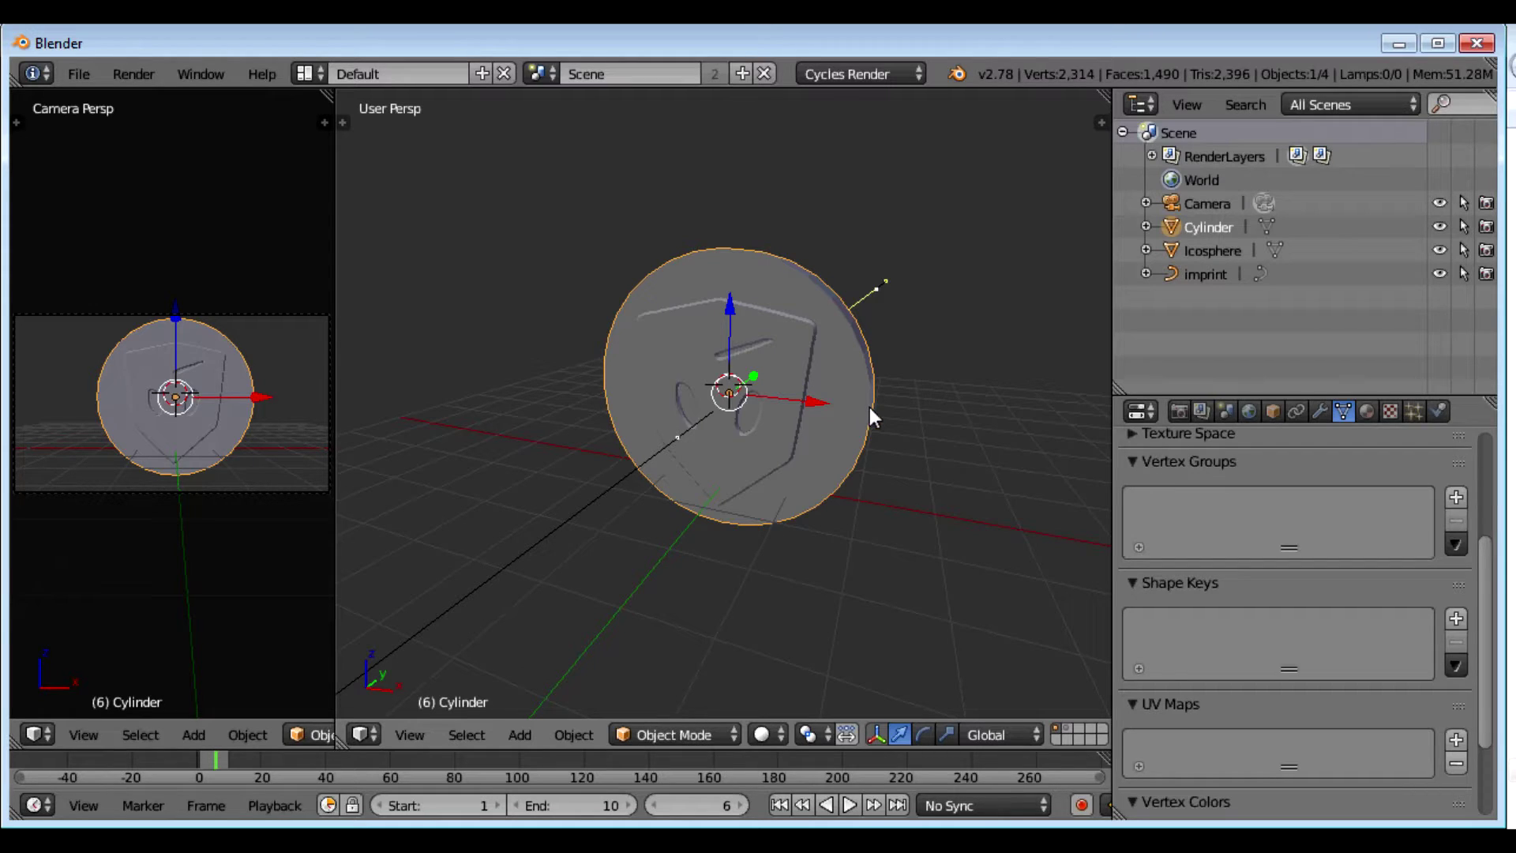
key("s")
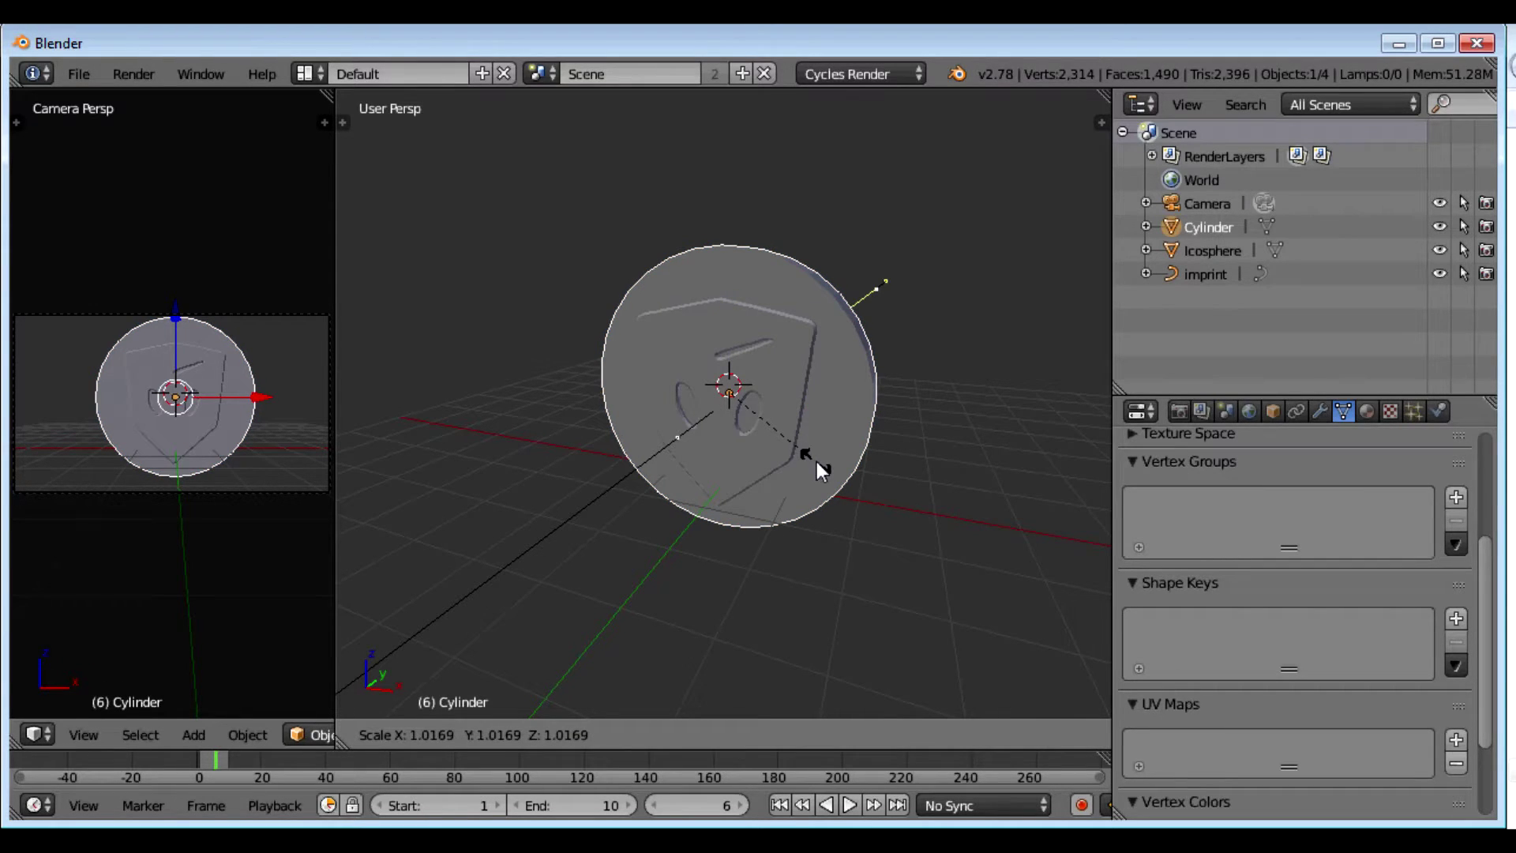
left_click(816, 462)
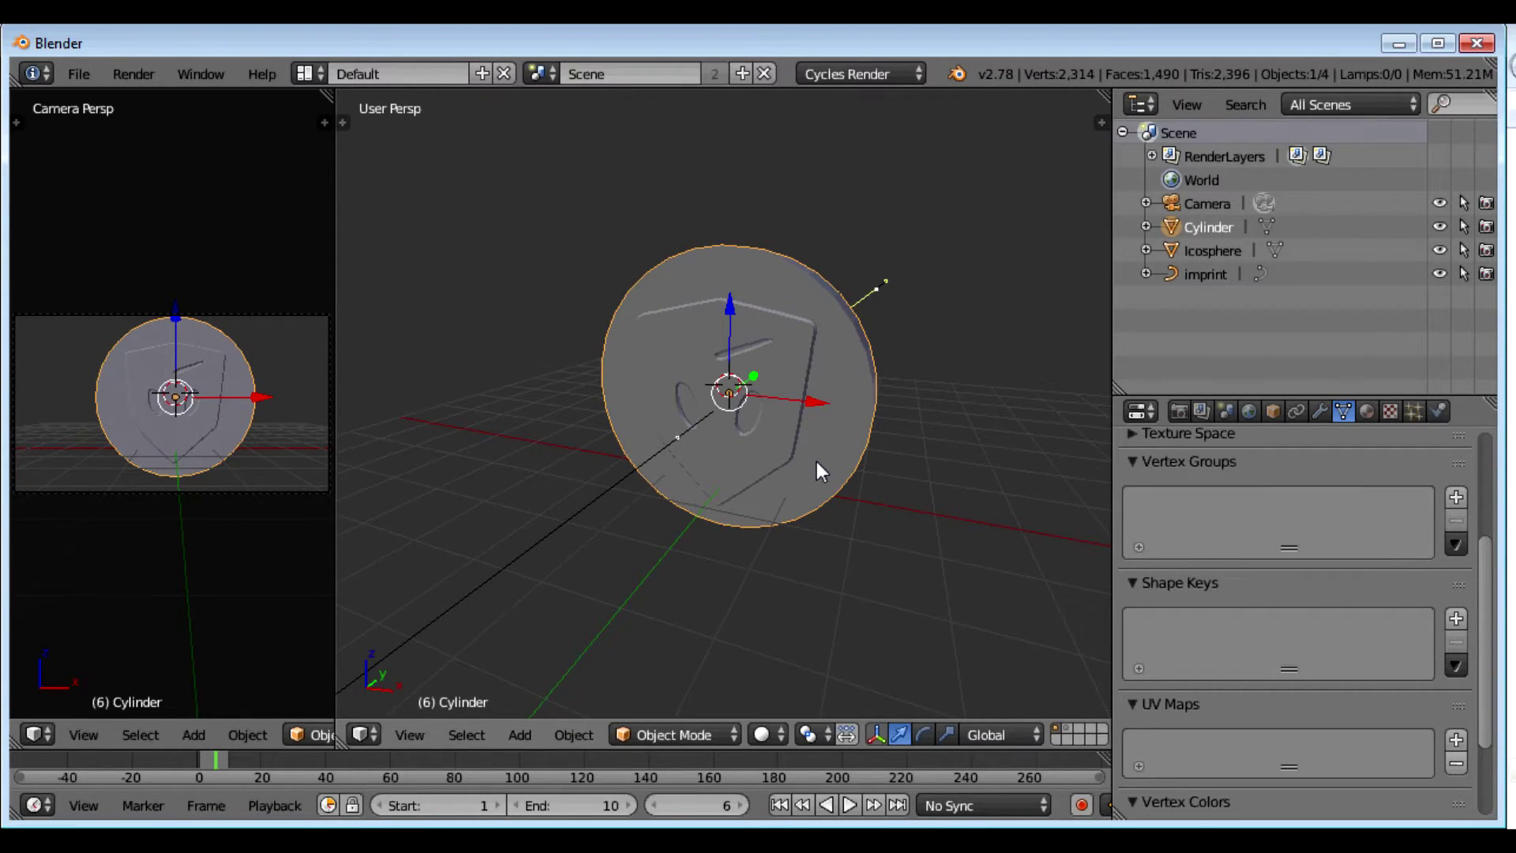
- Thicken the disc along Y by 1.2752 so it encloses the shield logo
key("s")
key("y")
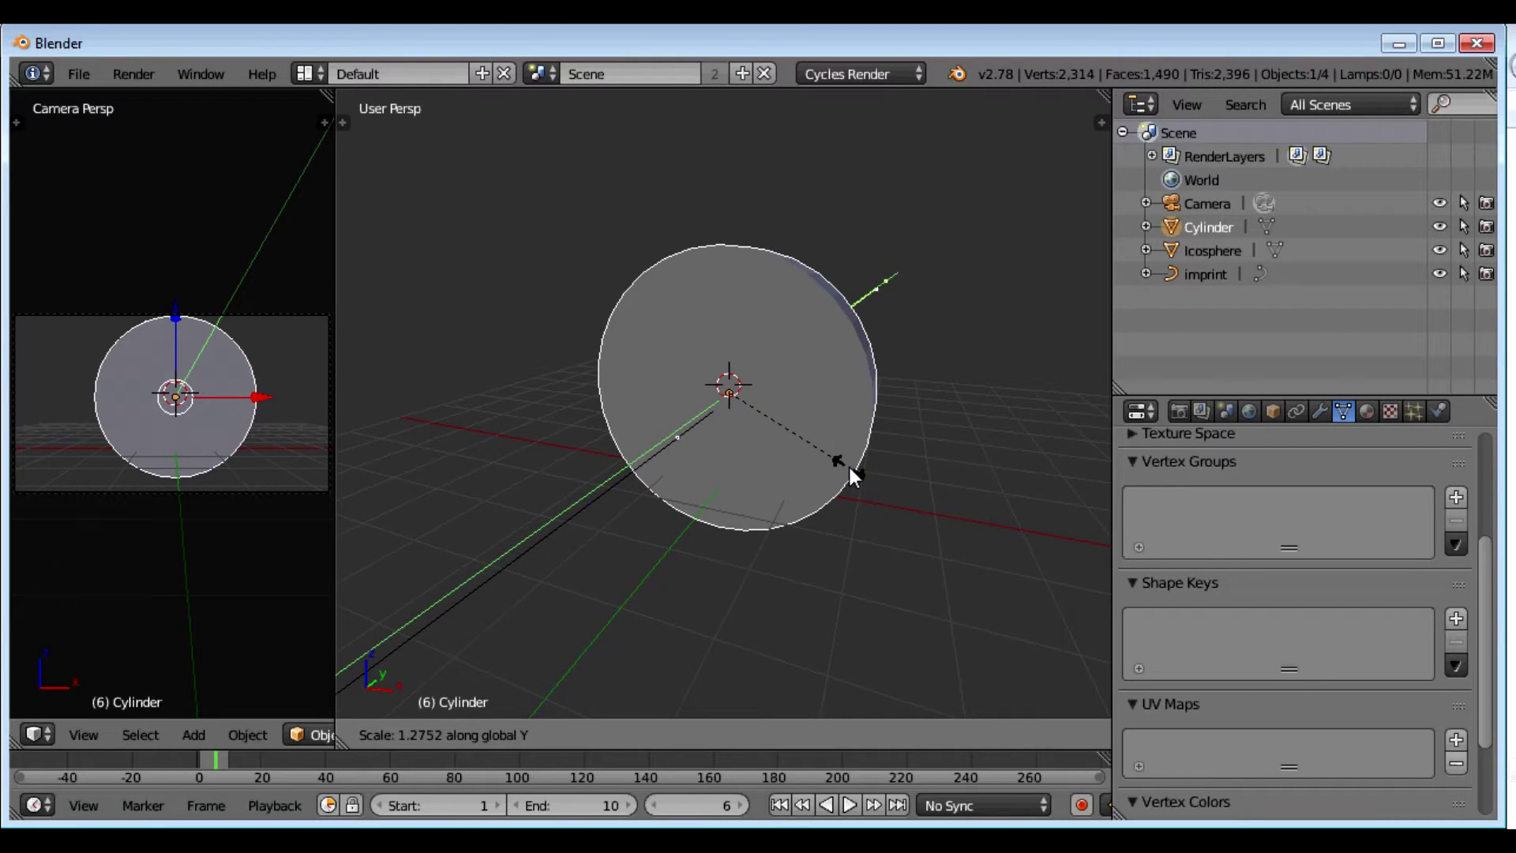
left_click(850, 468)
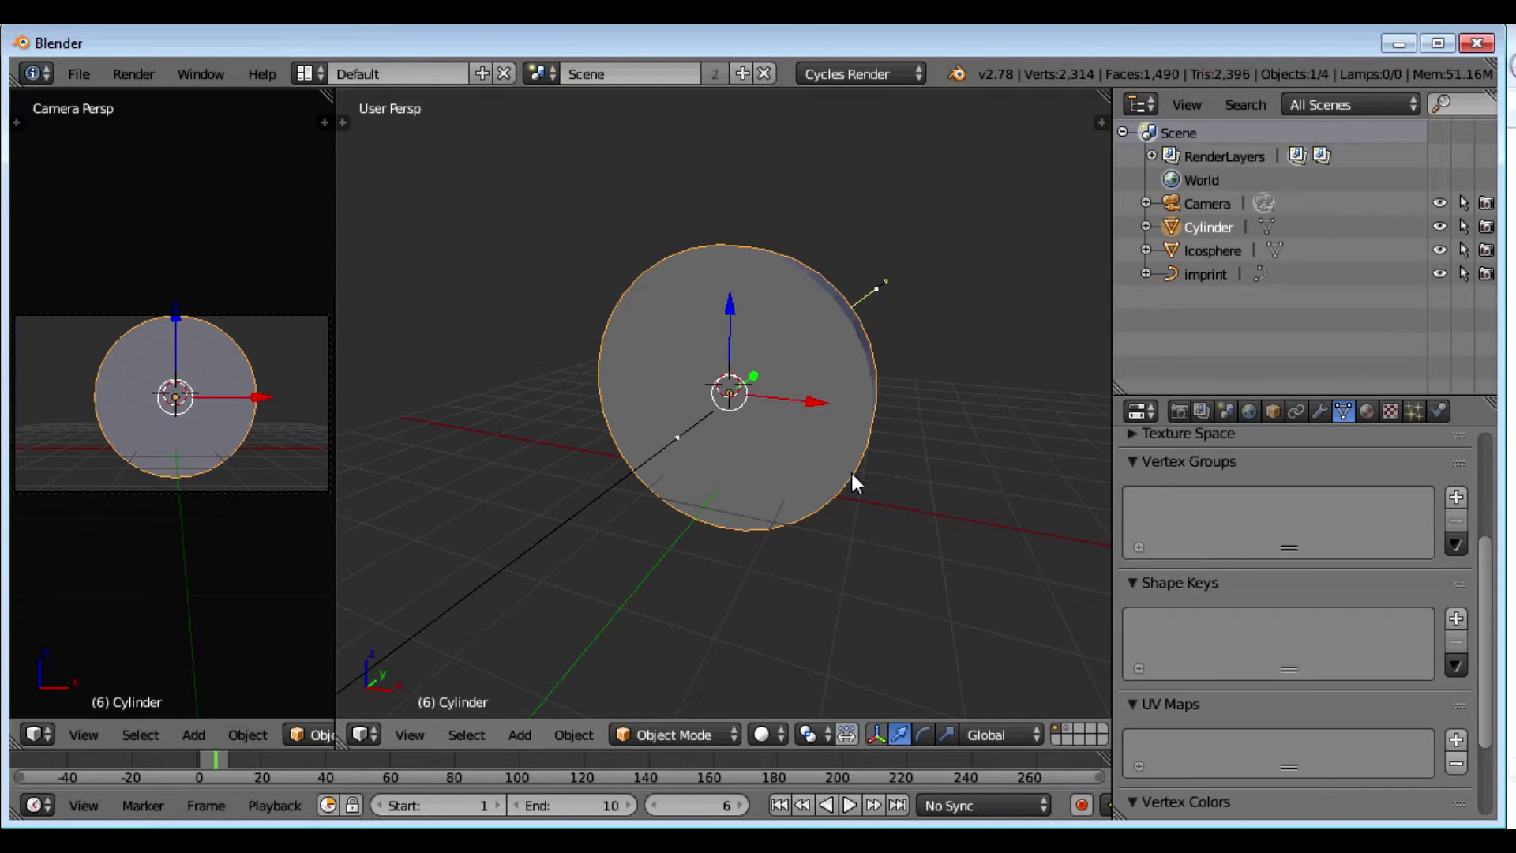
- In Edit Mode, select the front and back circular cap faces of the cylinder
key("Tab")
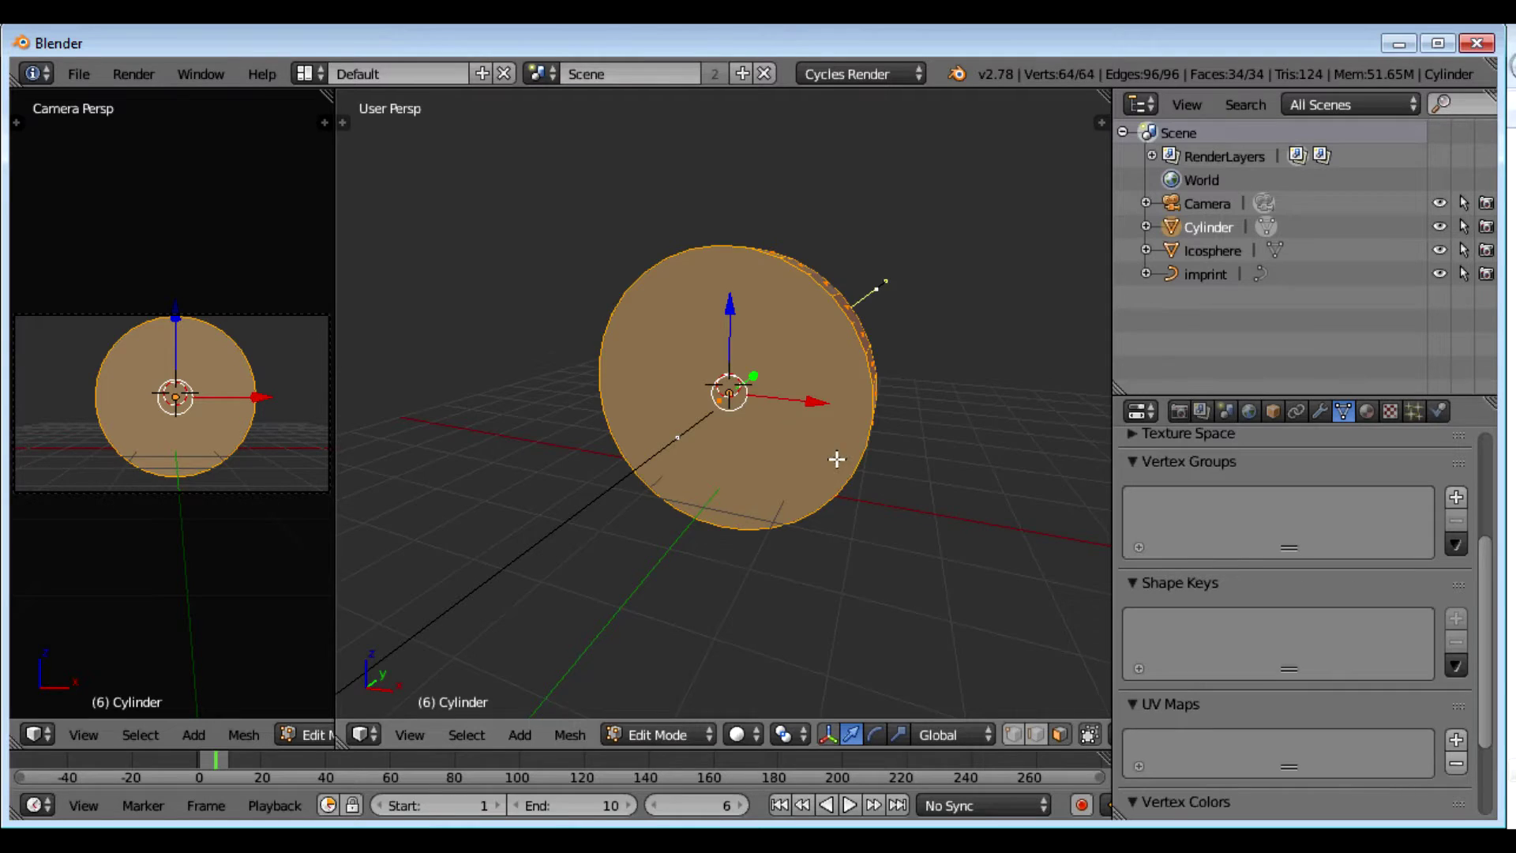
middle_click_drag(836, 459, 676, 402)
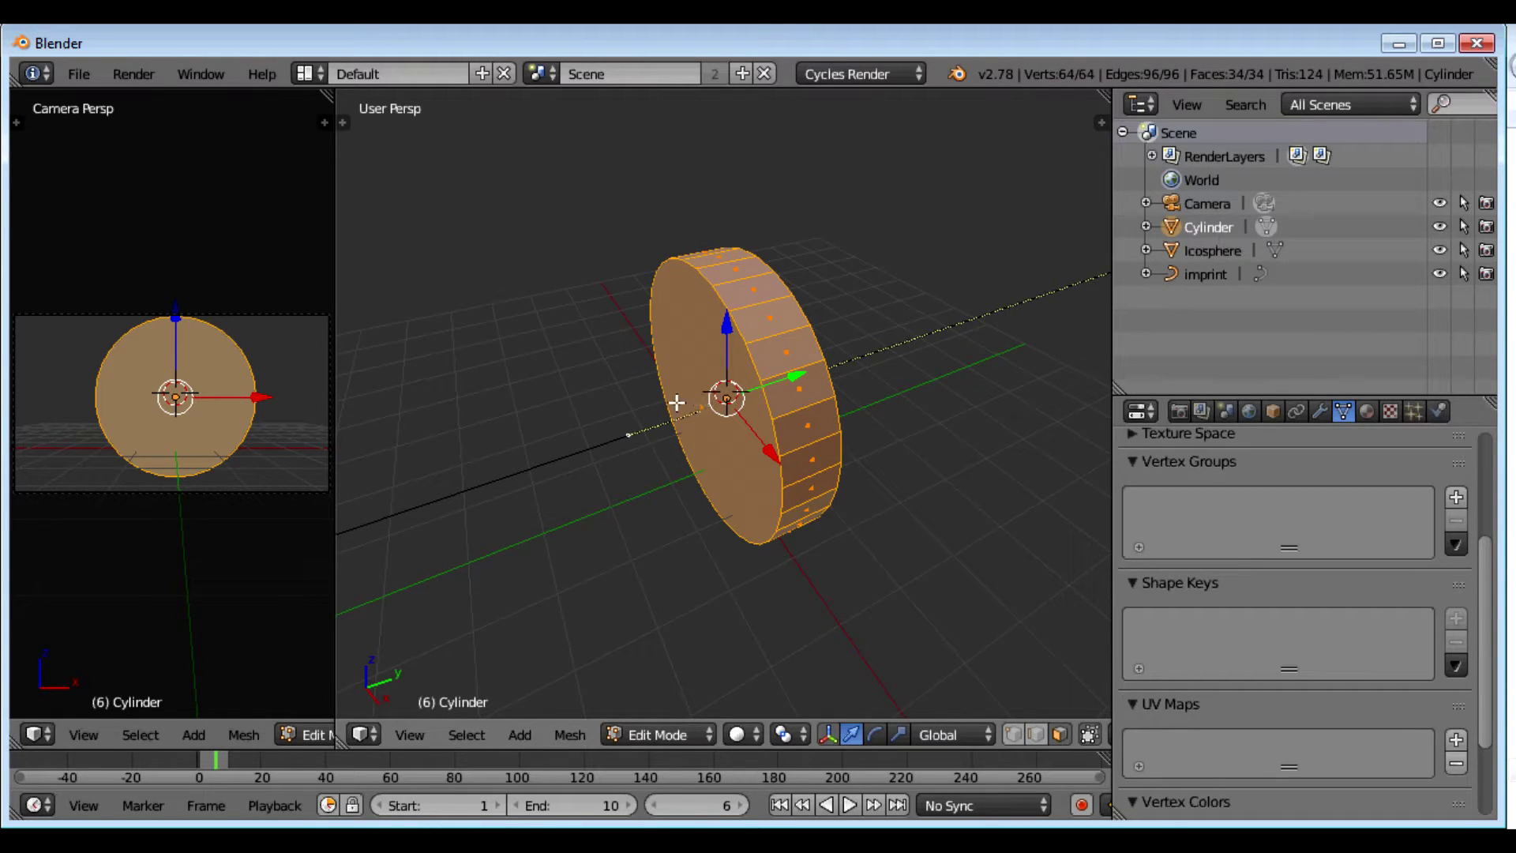
right_click(700, 414)
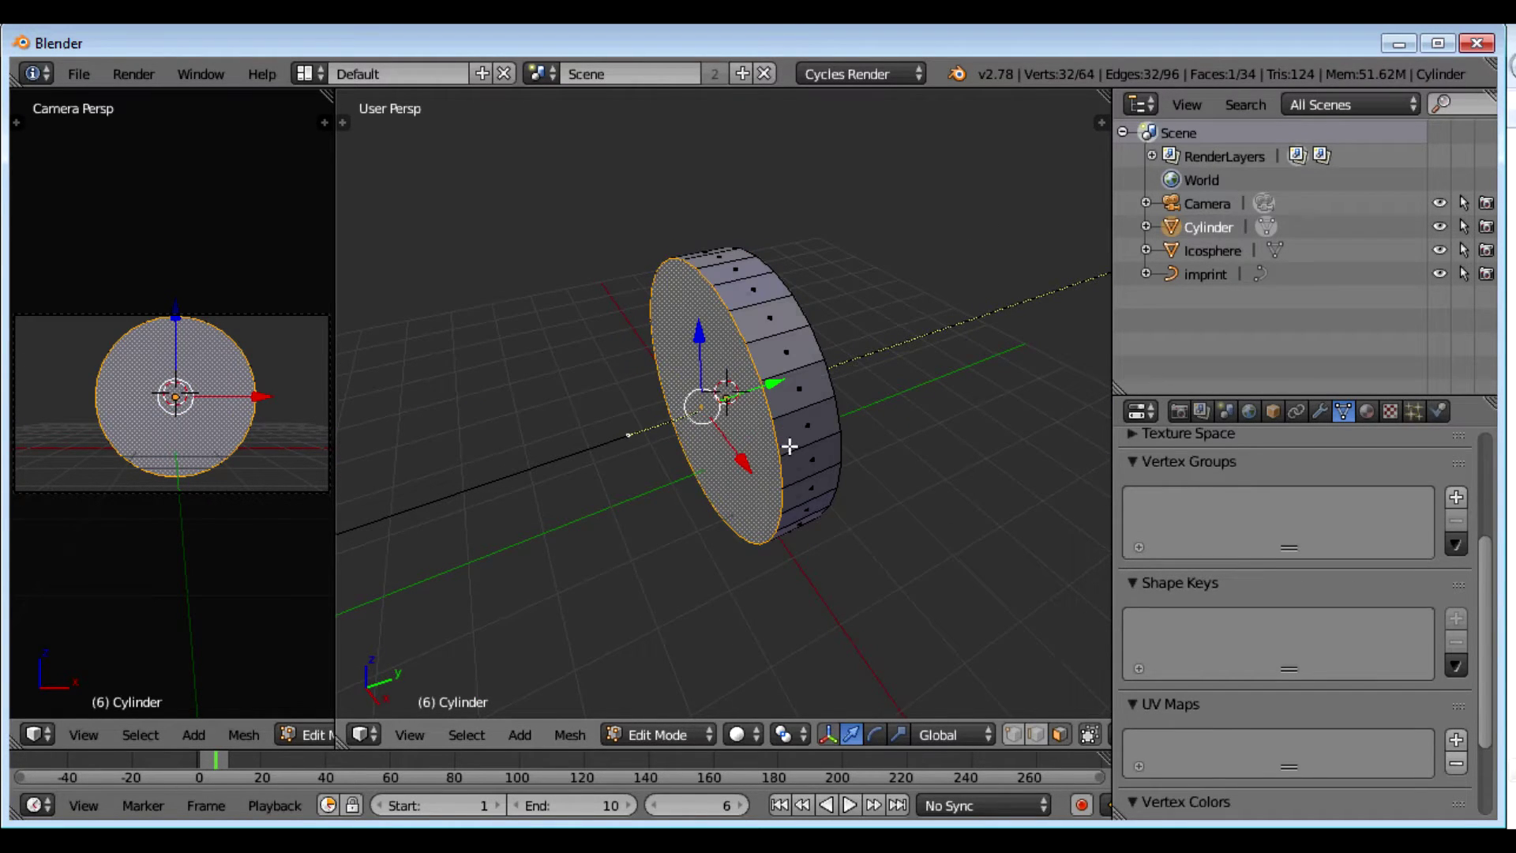
middle_click_drag(789, 446, 729, 458)
right_click(752, 428, "shift")
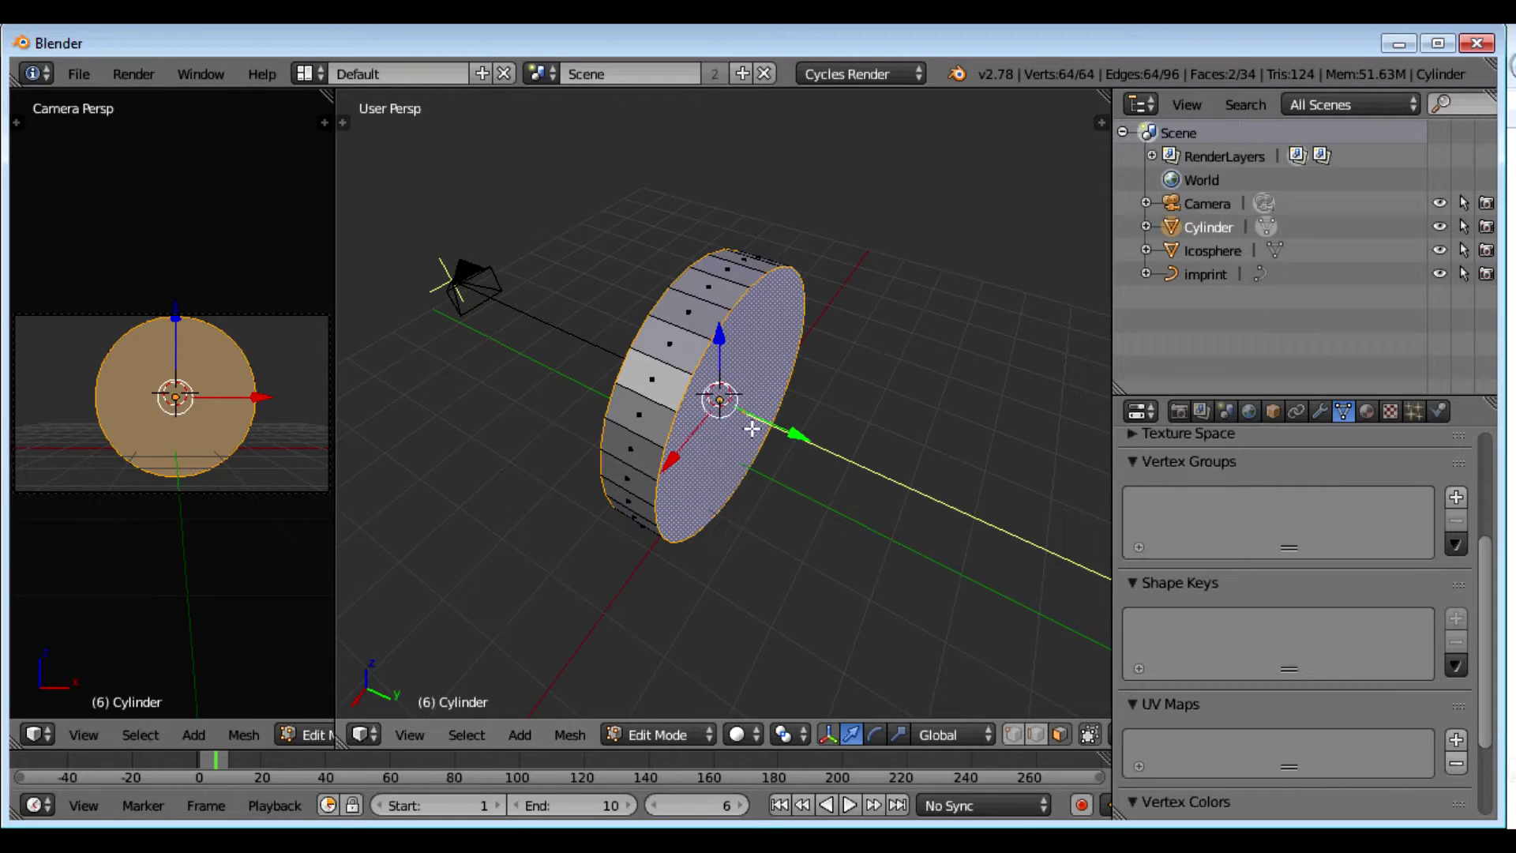
middle_click_drag(822, 456, 953, 424)
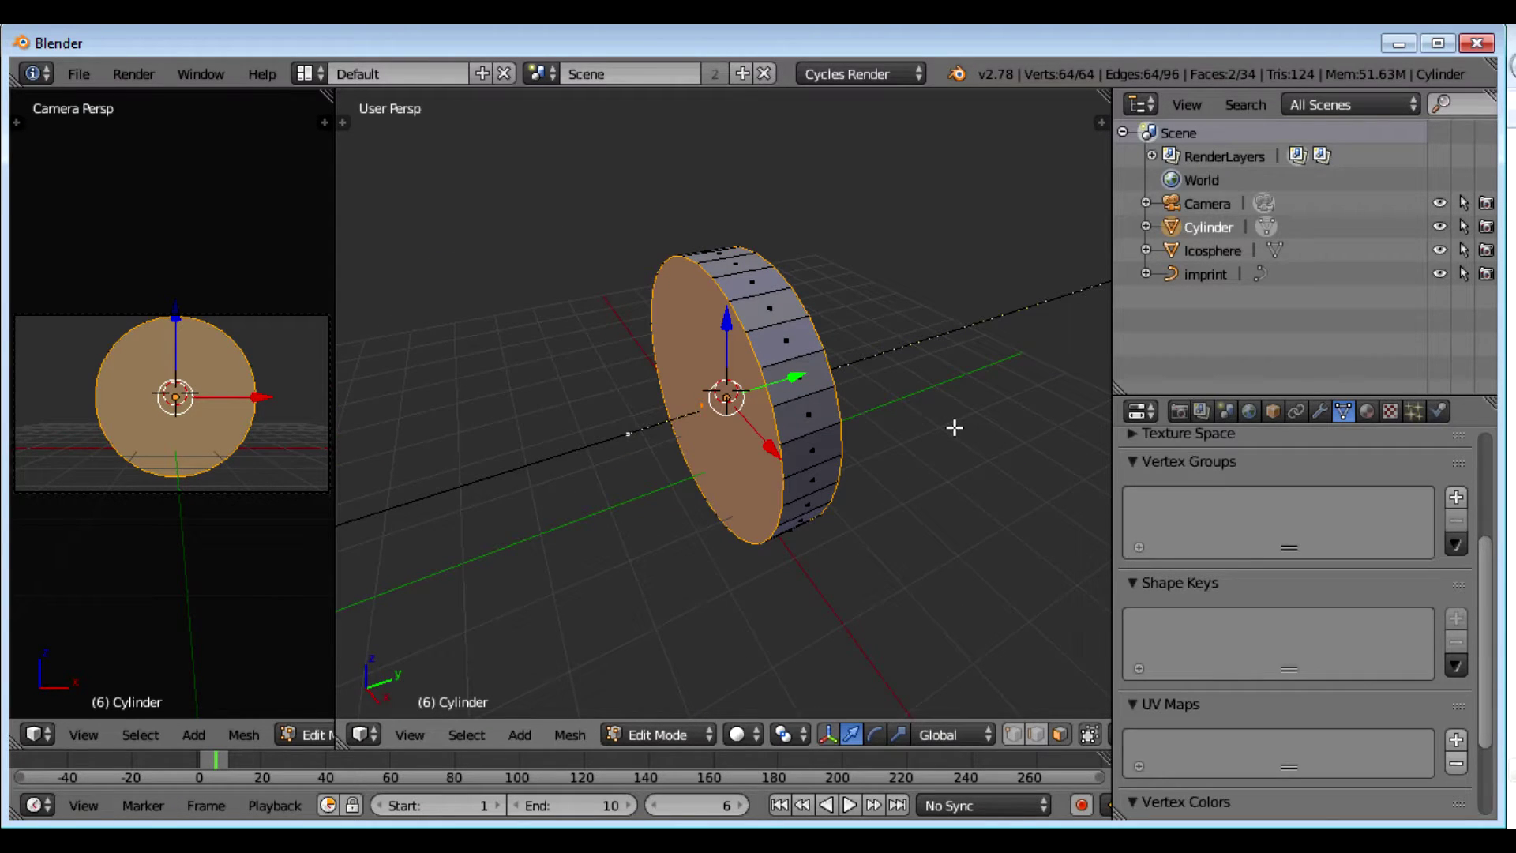
- Extrude both caps in place, inset them to 0.86, and push them inward along Y
key("e")
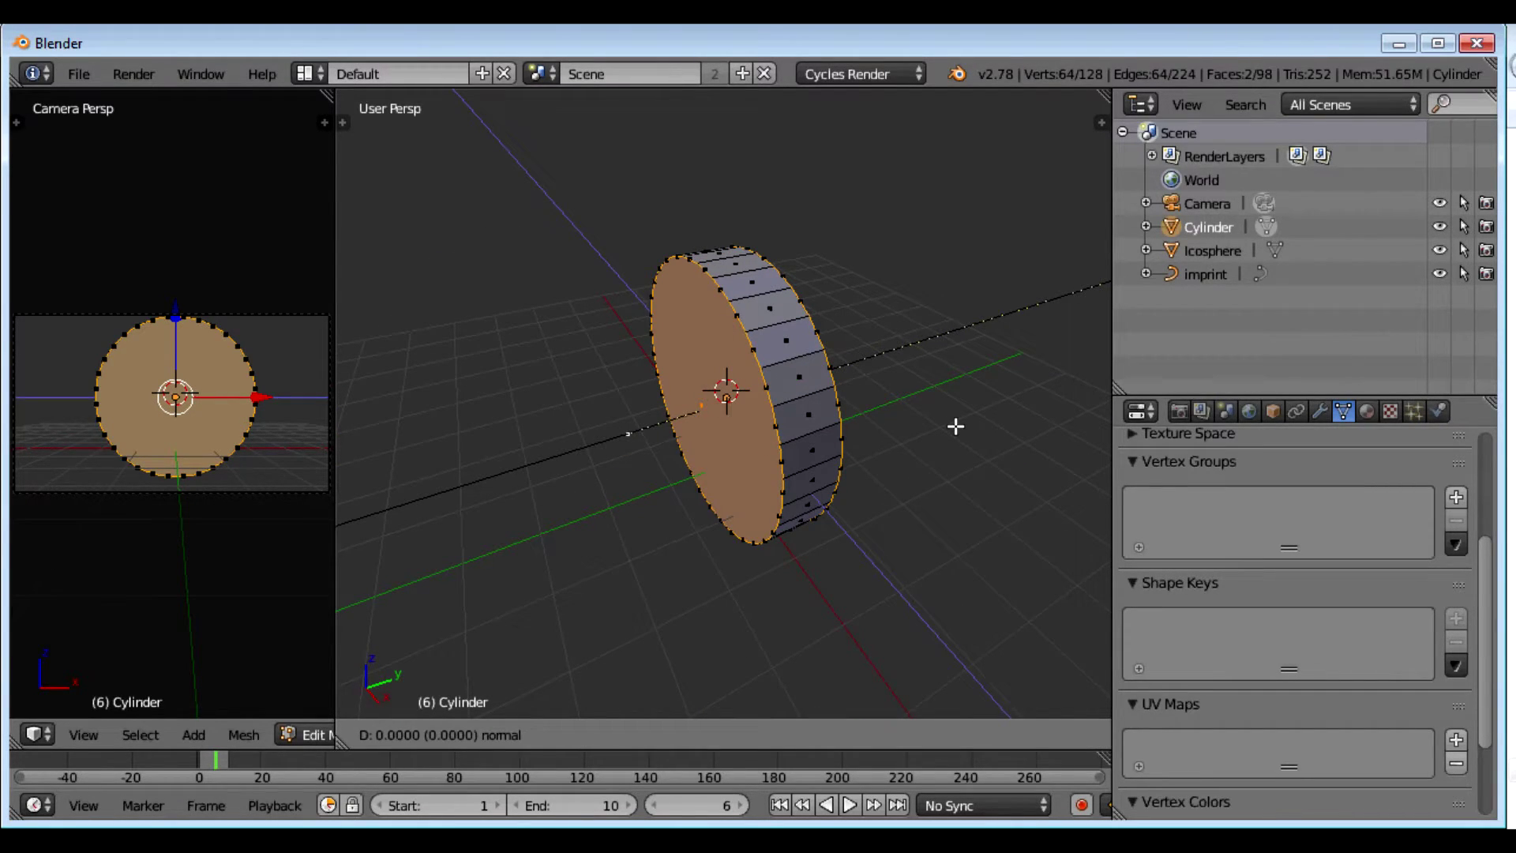
right_click(955, 426)
key("s")
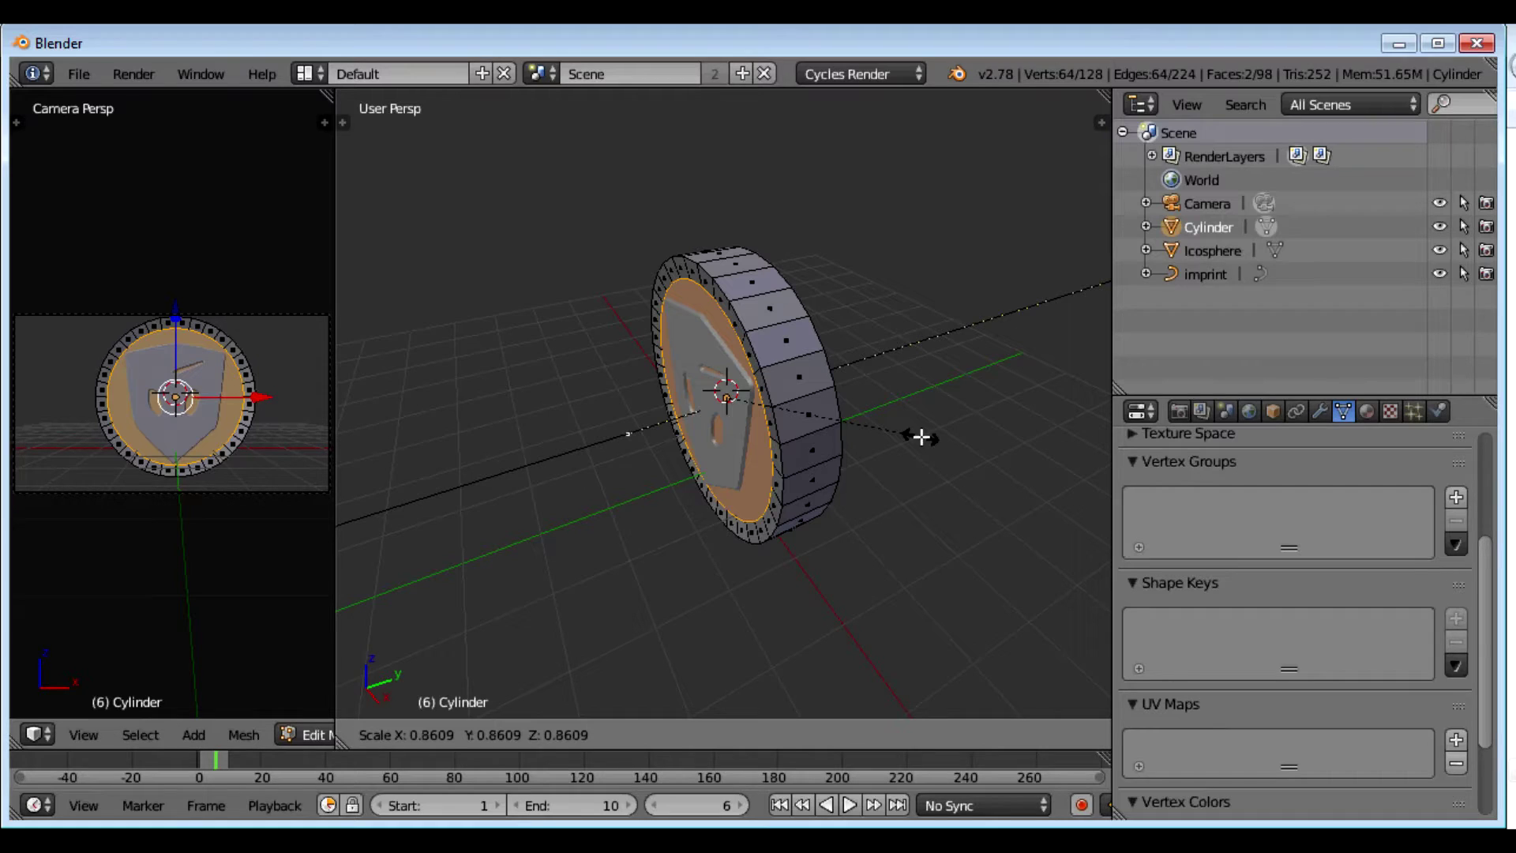
left_click(920, 437)
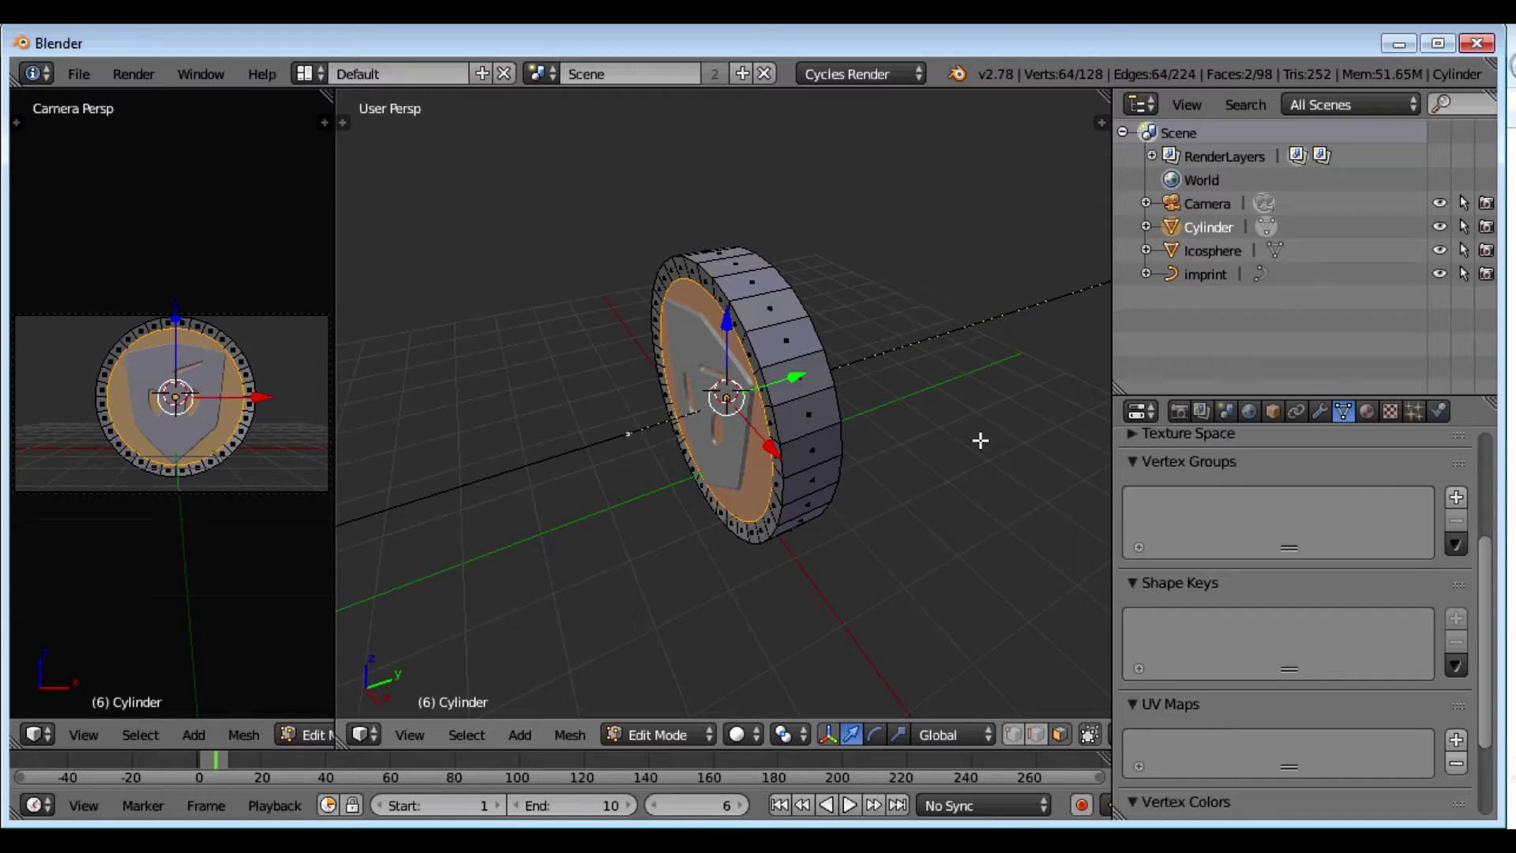
key("s")
key("y")
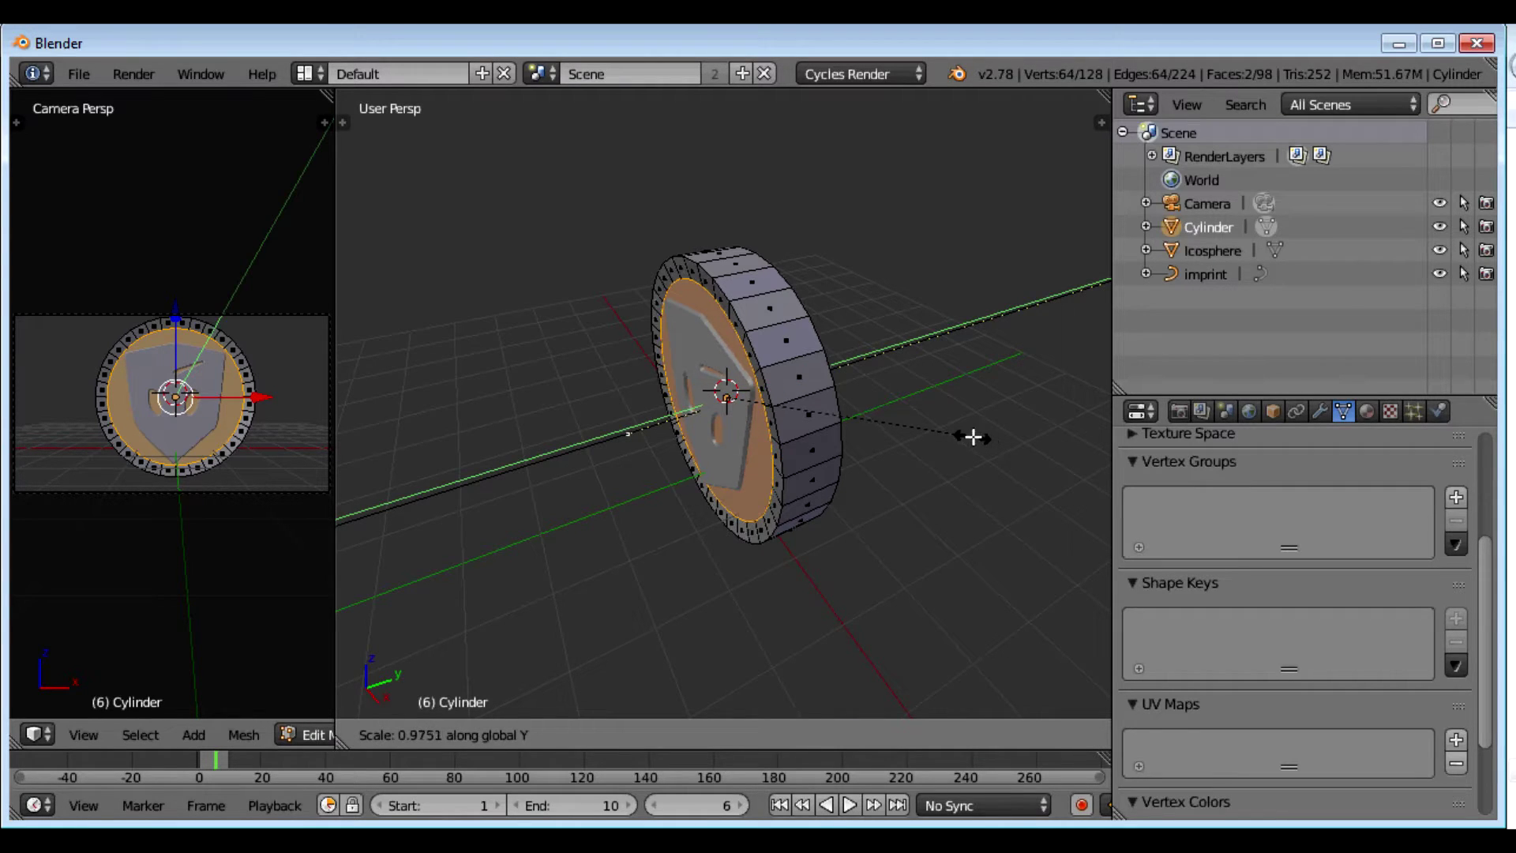
left_click(991, 436)
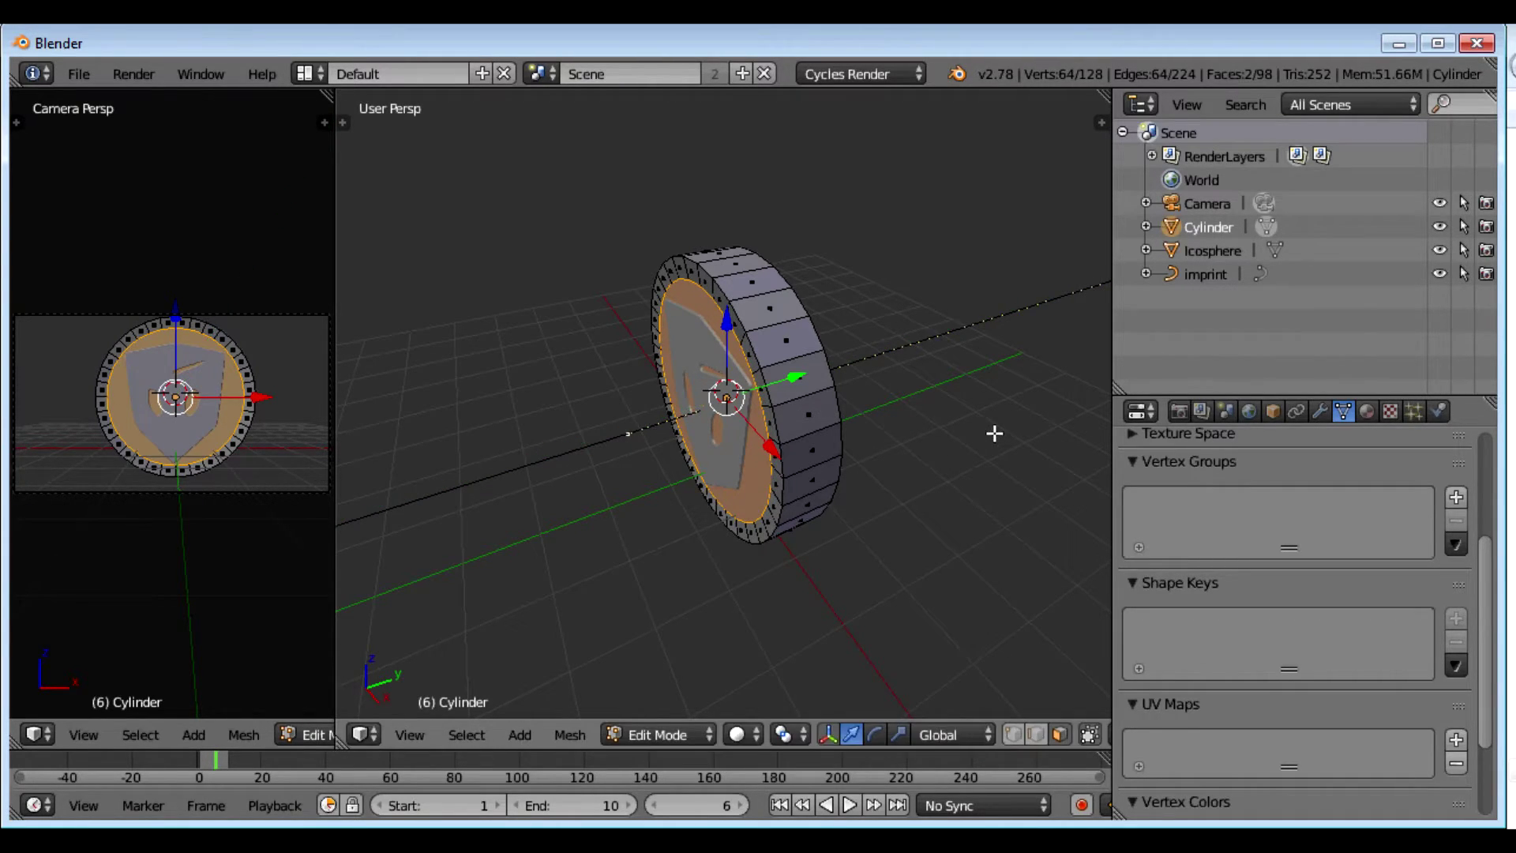
- Extrude, shrink and recess the inner faces again along Y, then return to Object Mode
key("e")
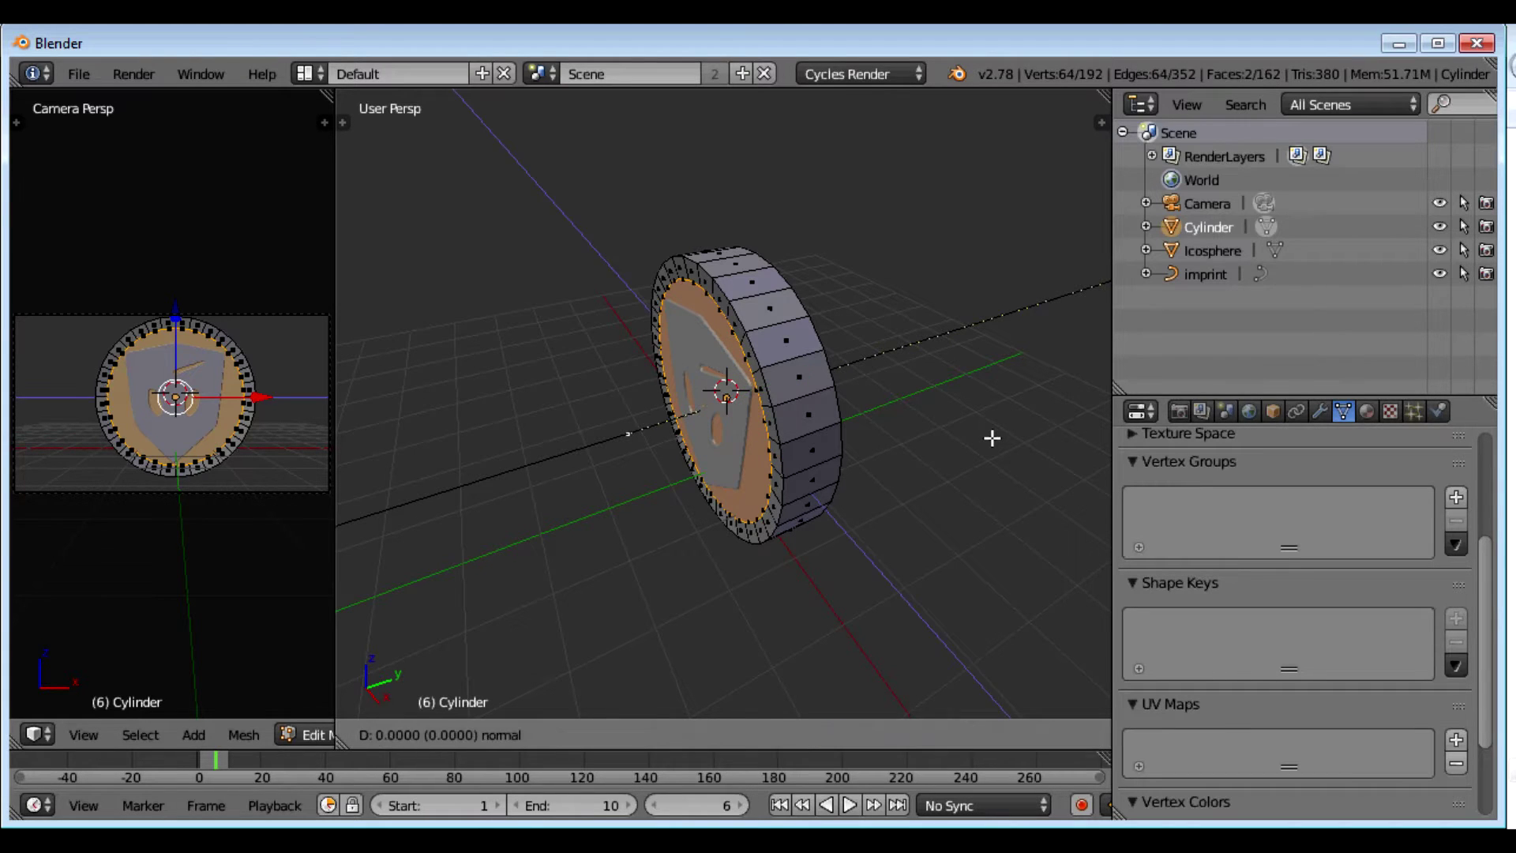
key("s")
left_click(977, 439)
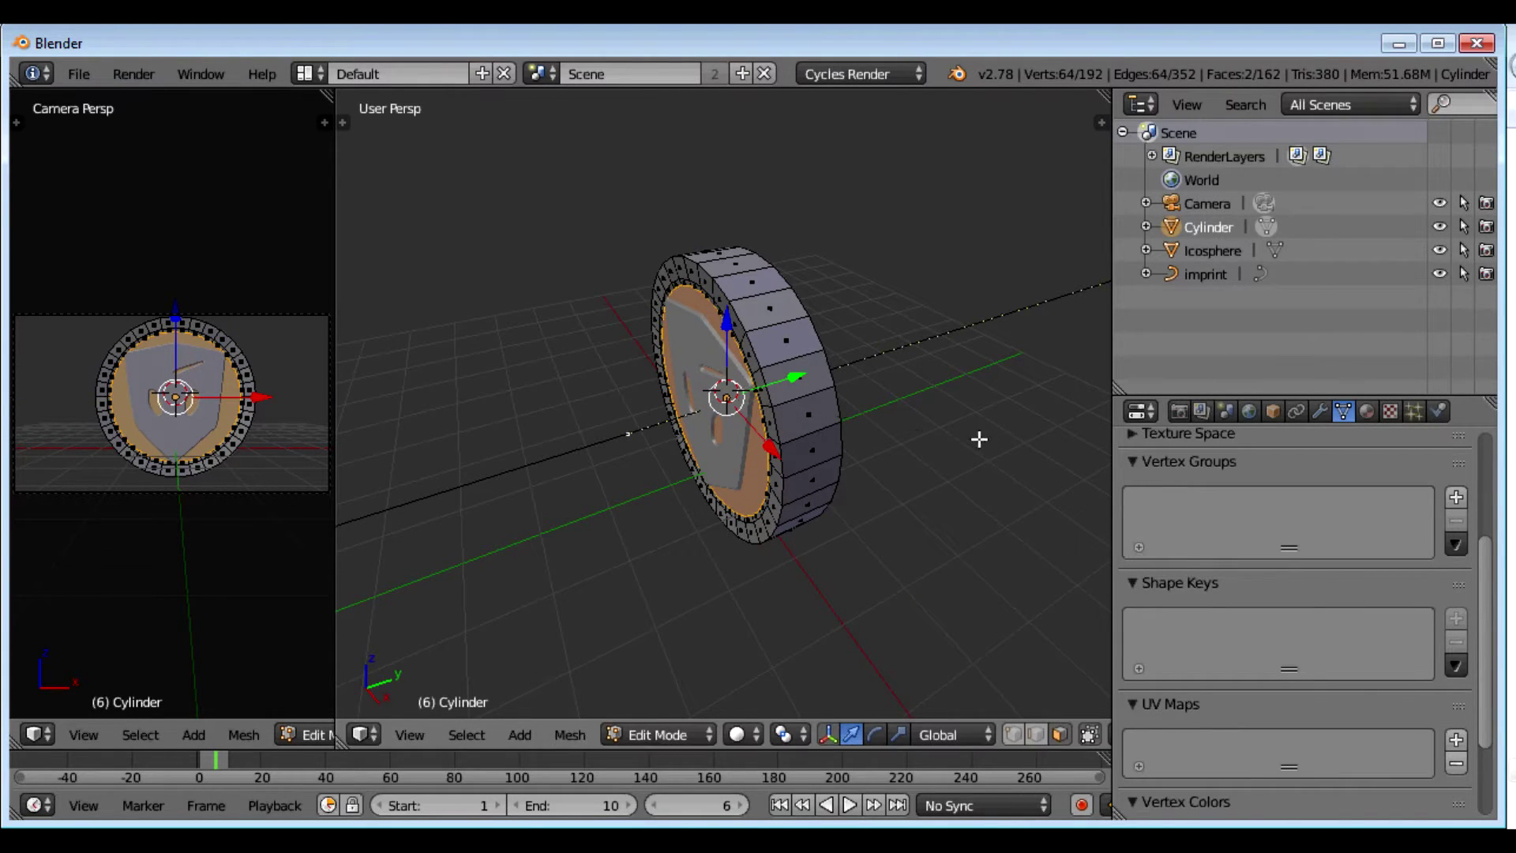
key("s")
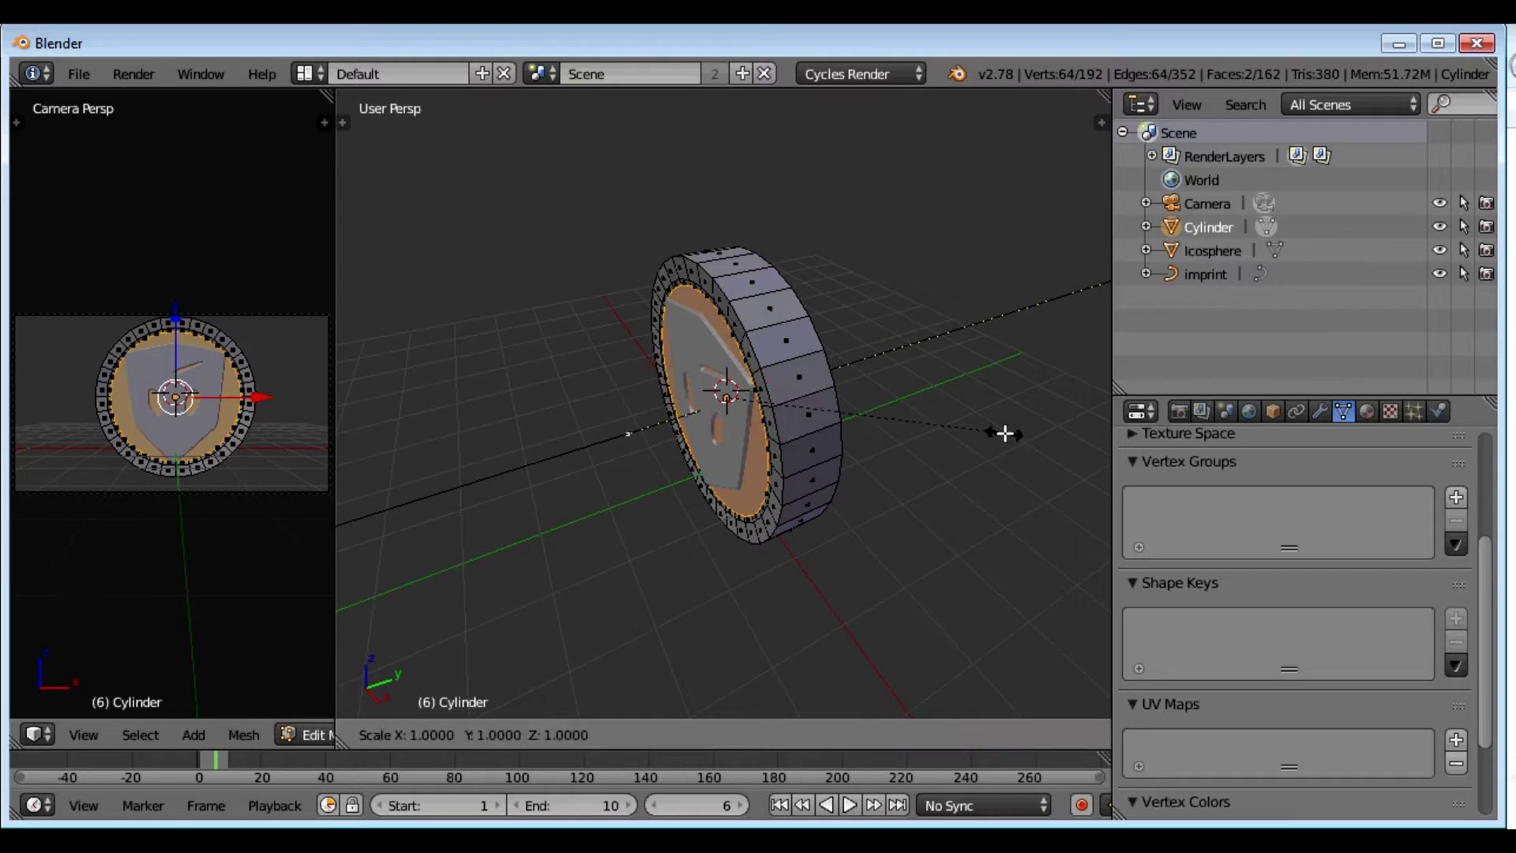
key("y")
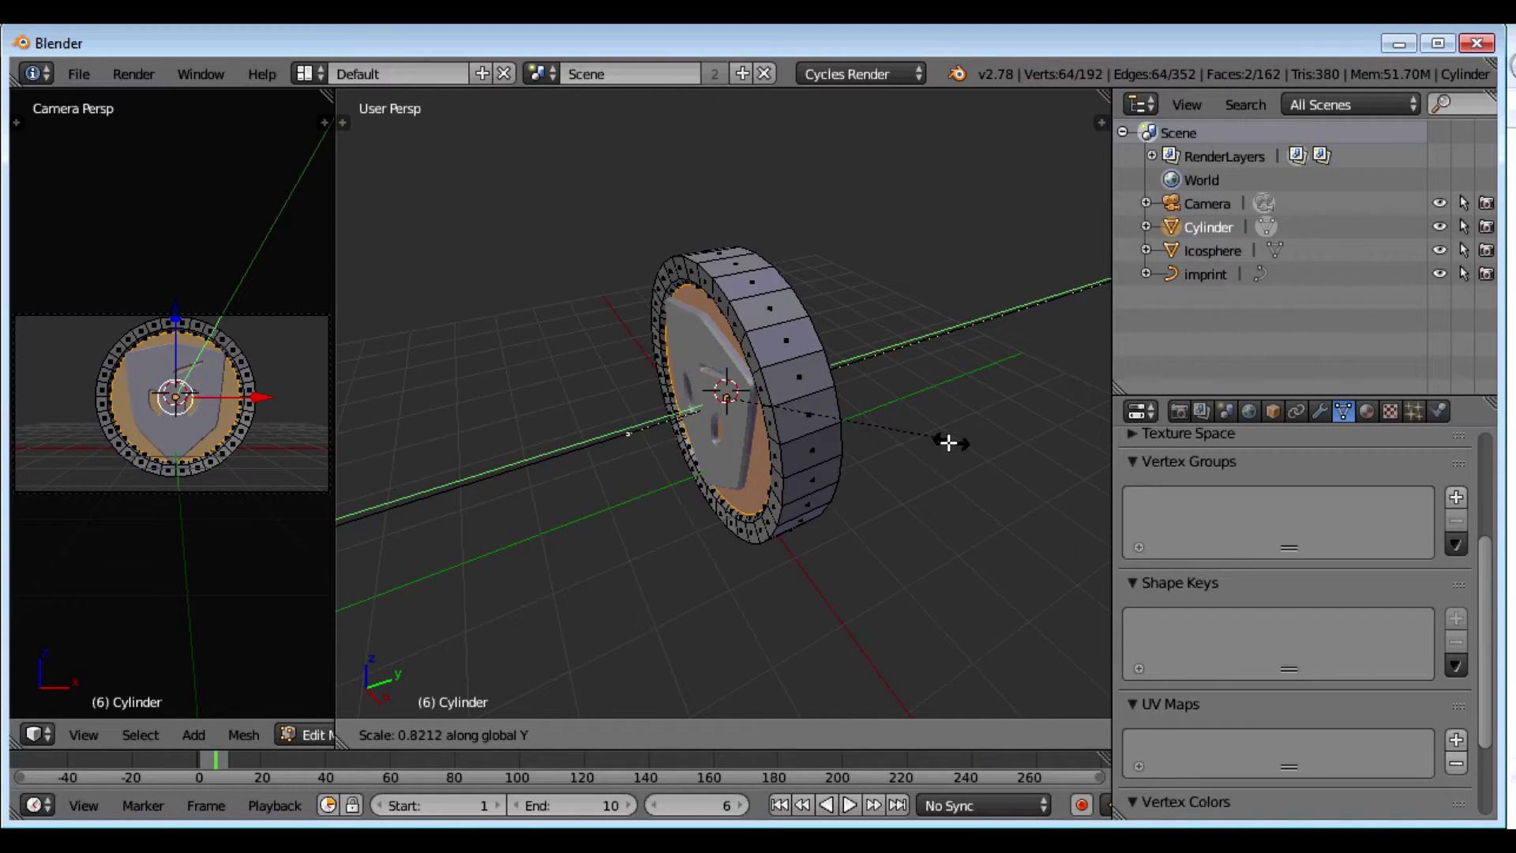
left_click(908, 451)
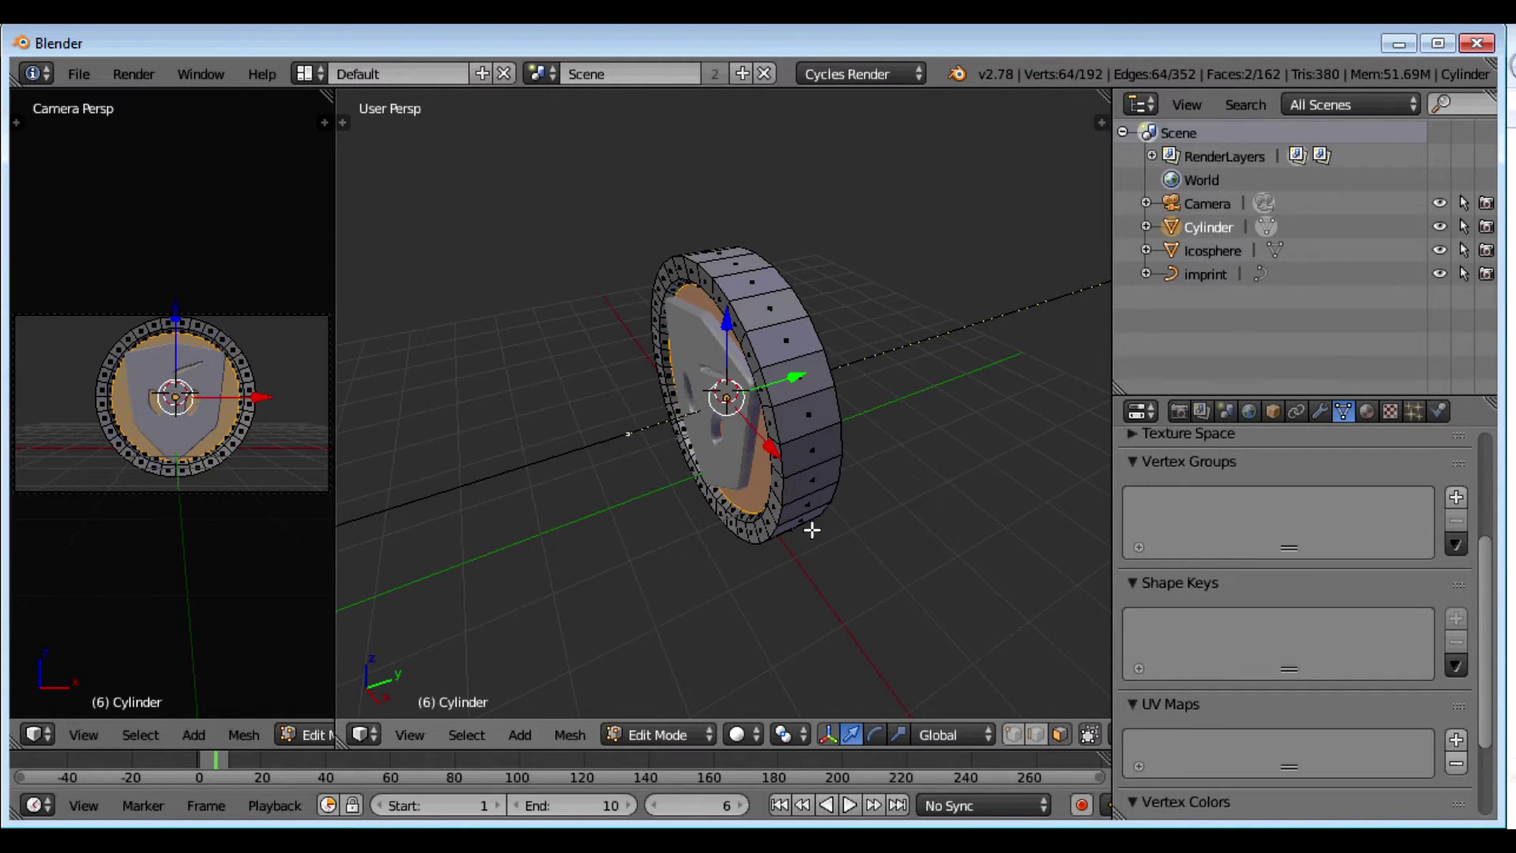
middle_click_drag(813, 525, 955, 466)
key("Tab")
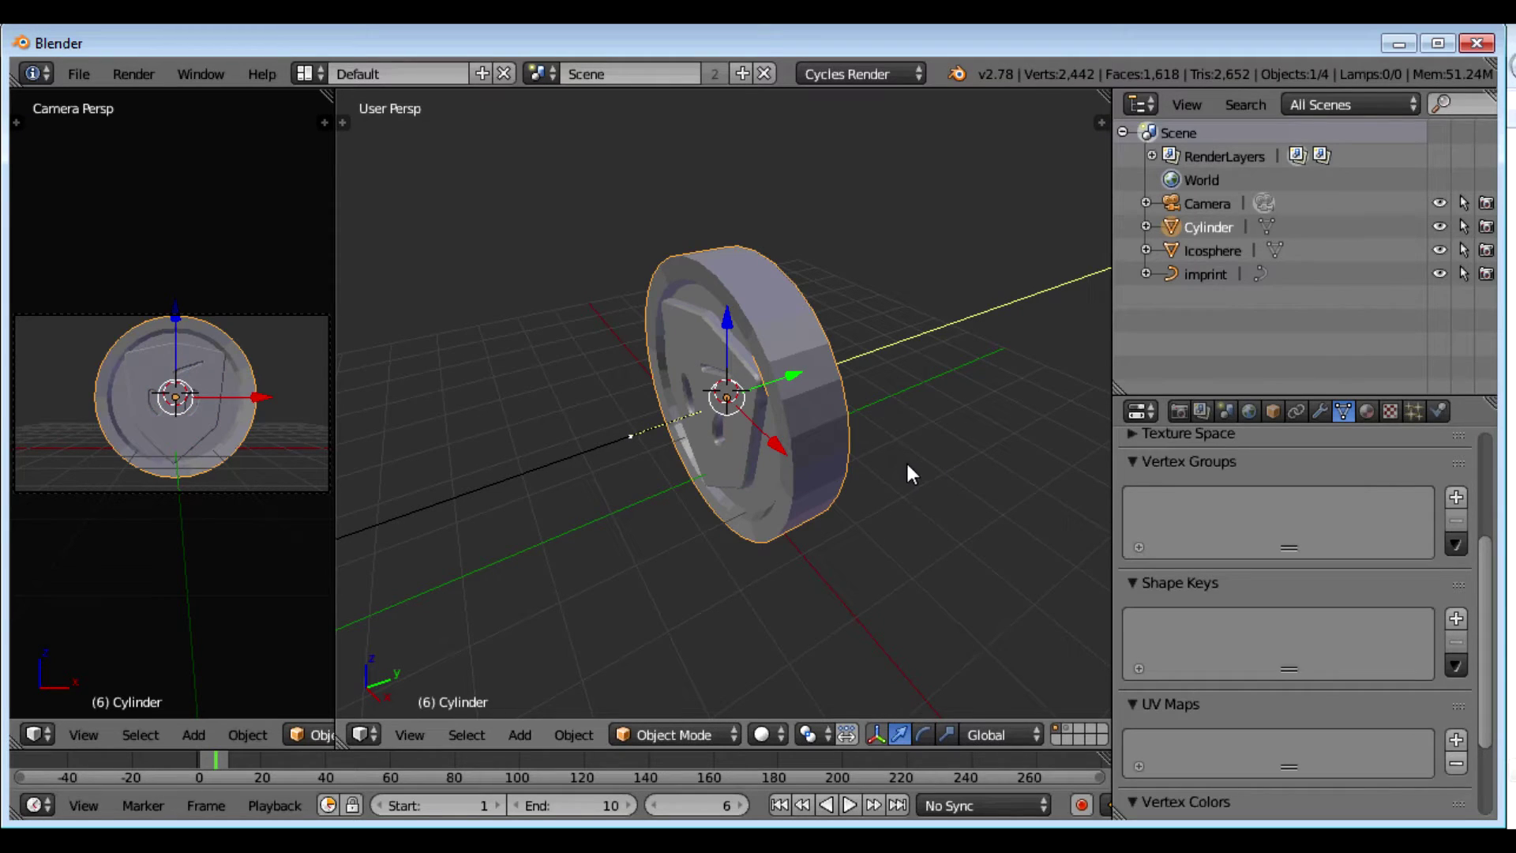
middle_click_drag(793, 564, 871, 524)
key("F12")
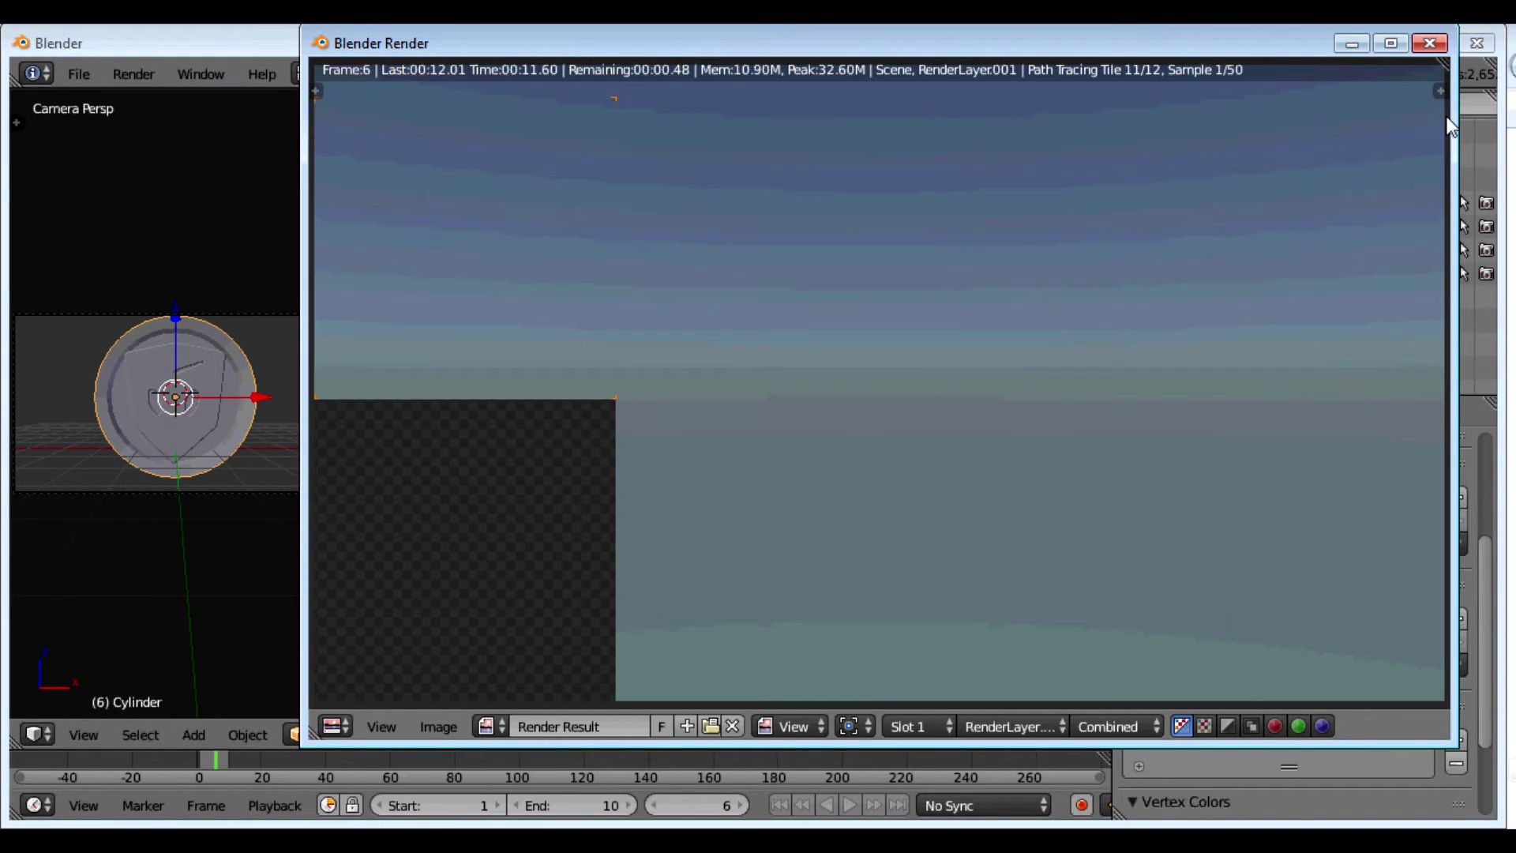
left_click(1430, 42)
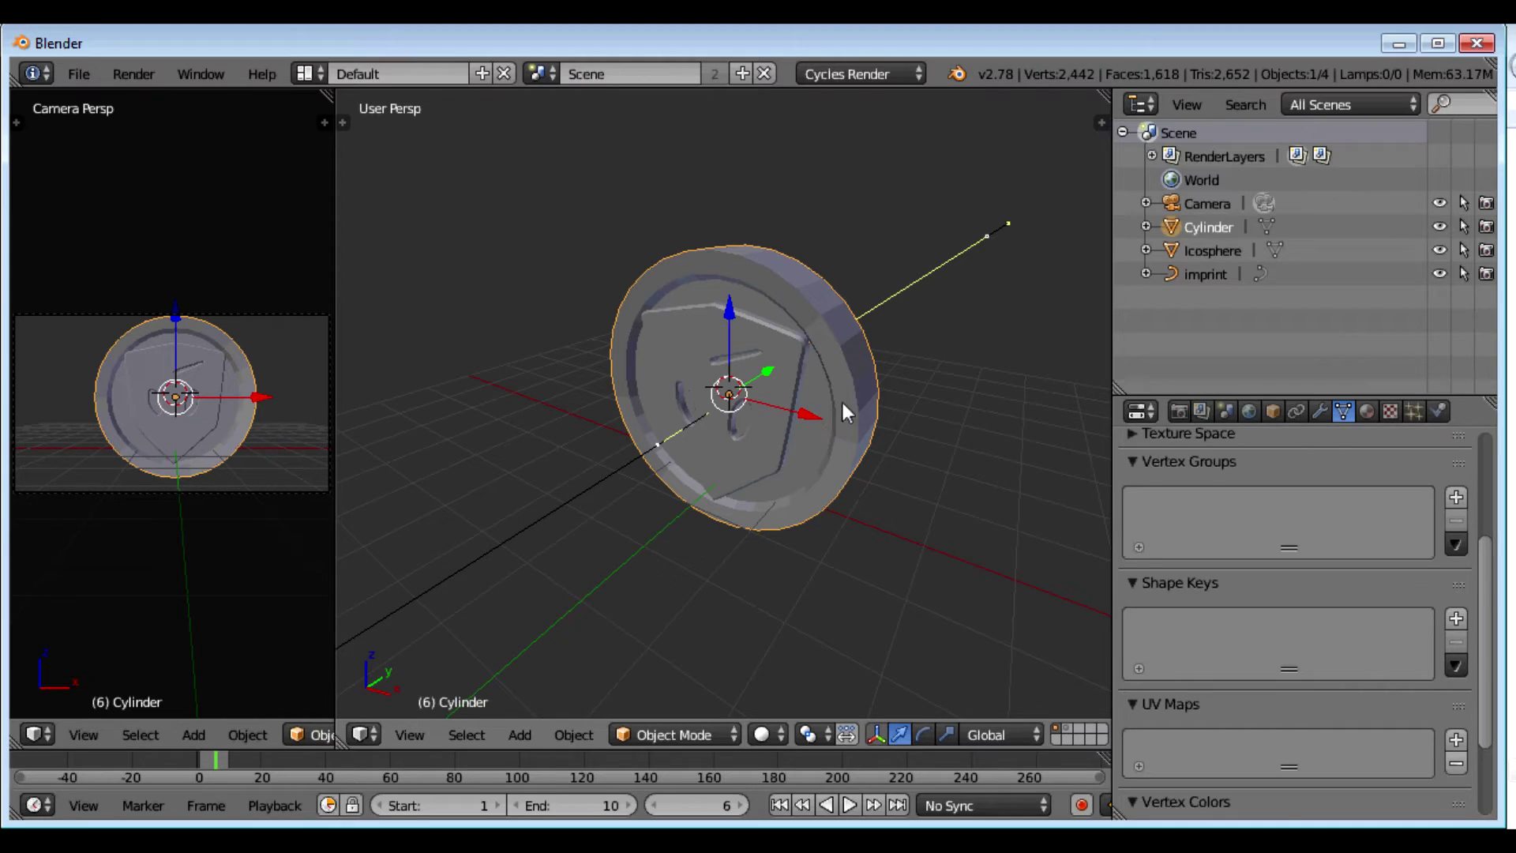
- Assign the existing 'clean' material to the coin cylinder
right_click(792, 375)
right_click(831, 380)
left_click(1366, 410)
left_click(1137, 567)
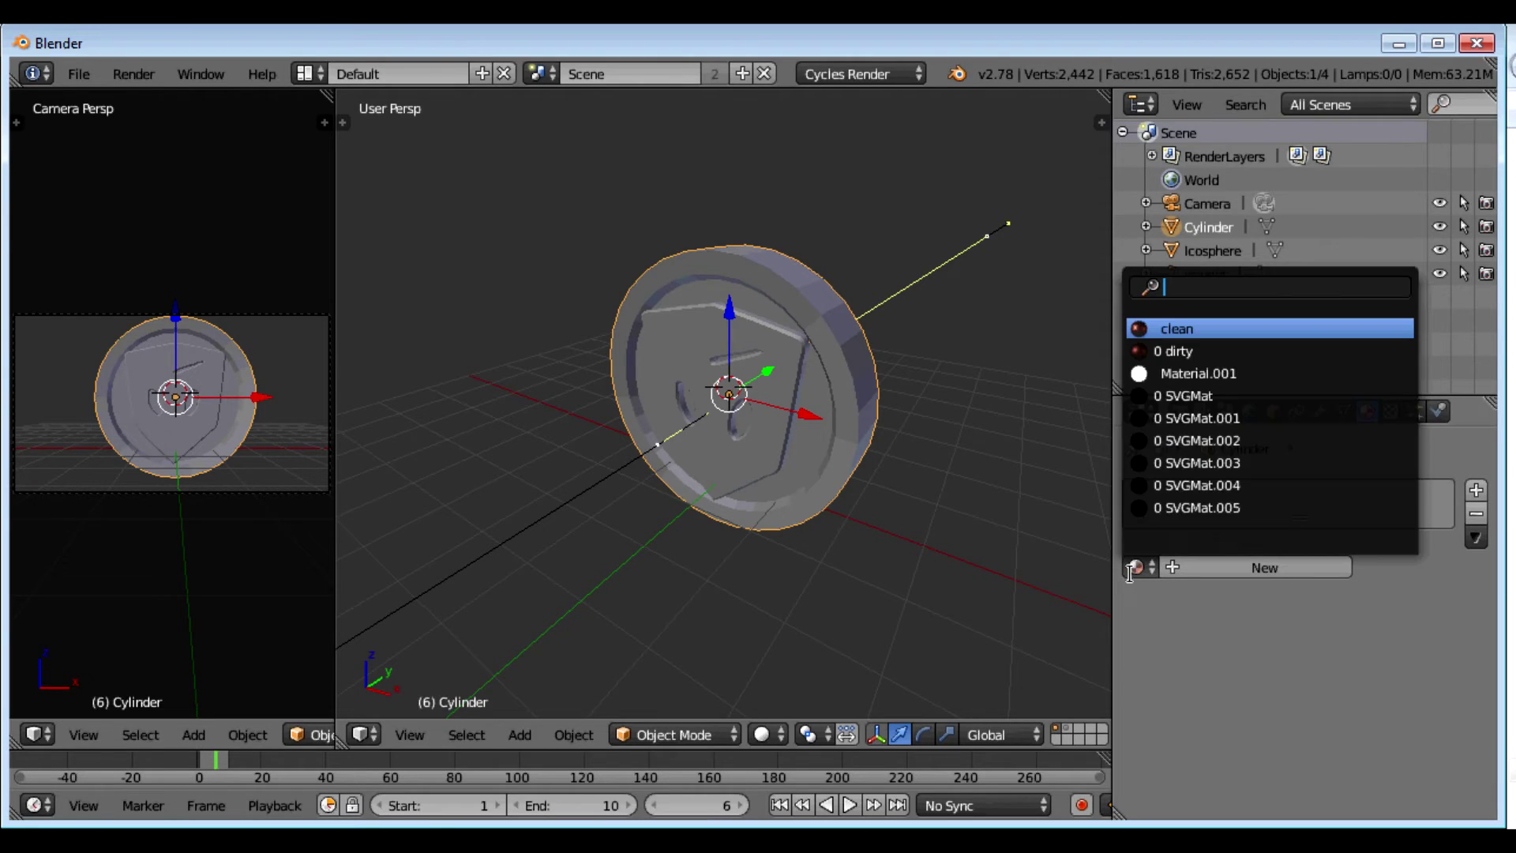
left_click(1174, 328)
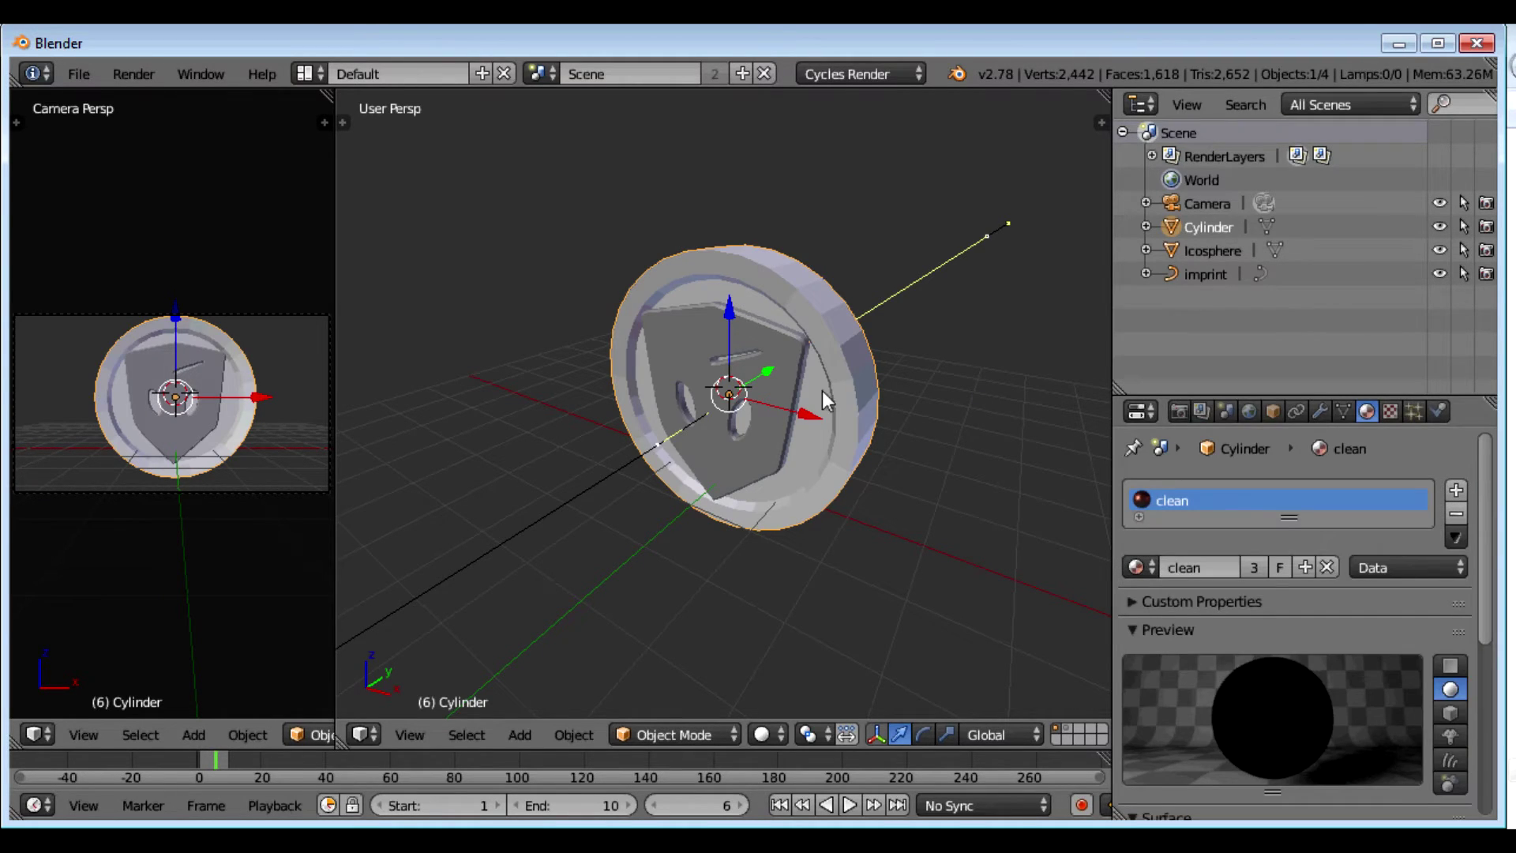
- Give the imprint logo the 'clean' material too and render the coin
right_click(786, 368)
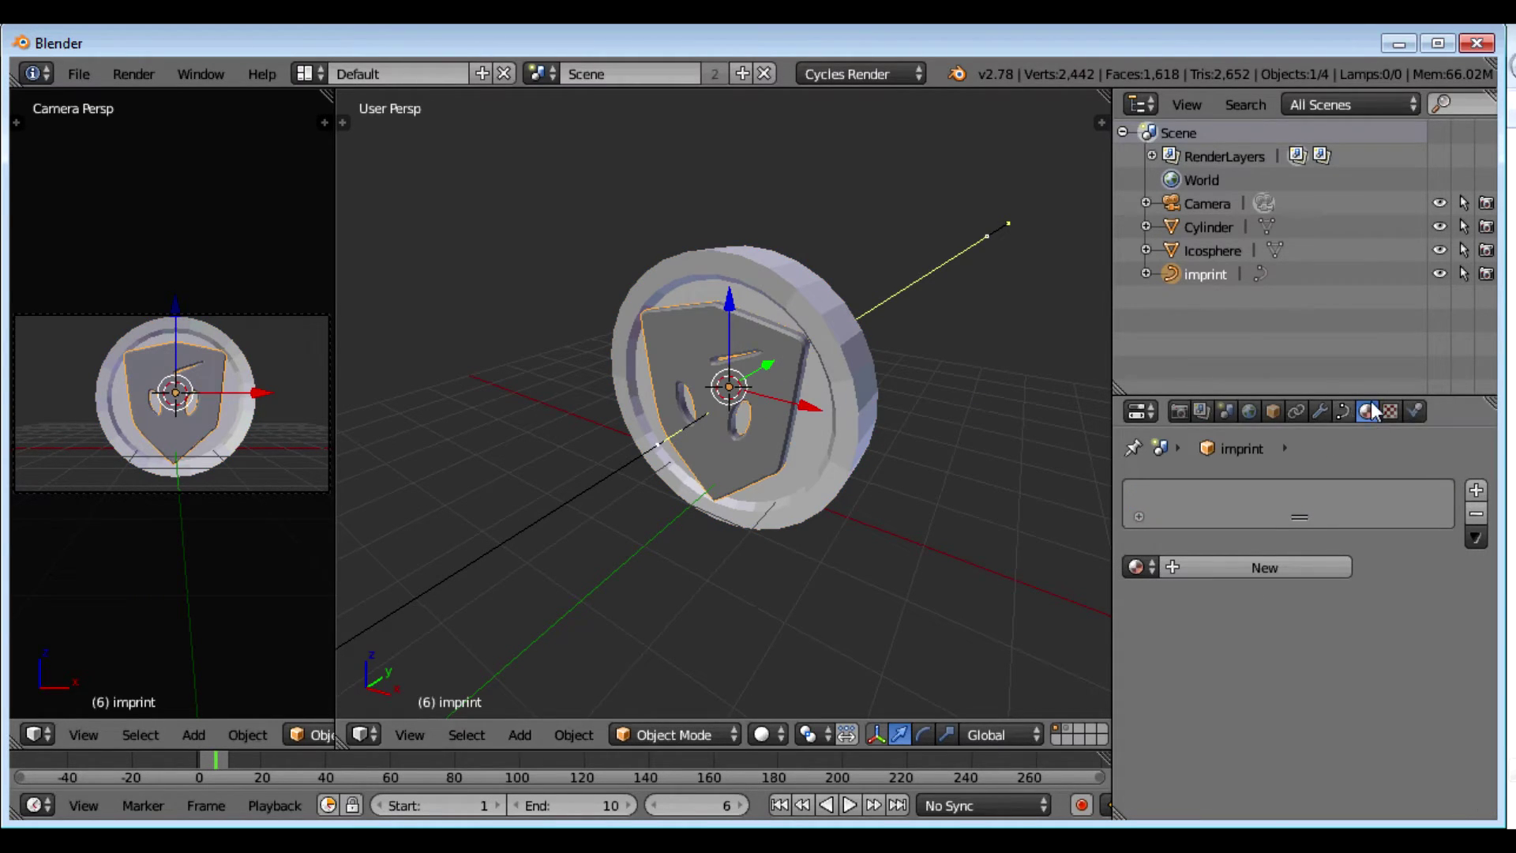
left_click(1137, 567)
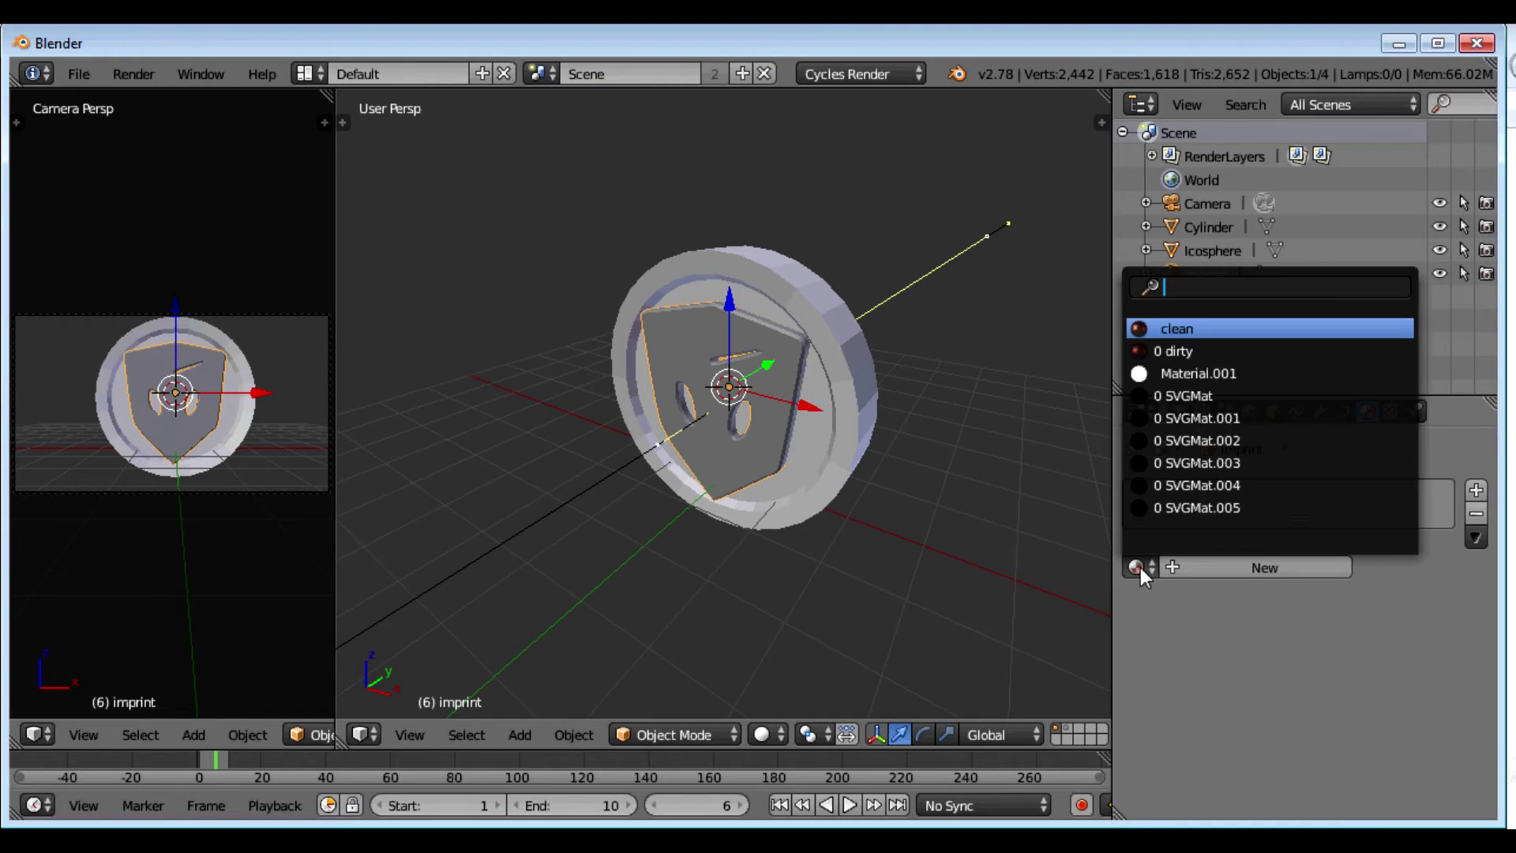
left_click(1189, 332)
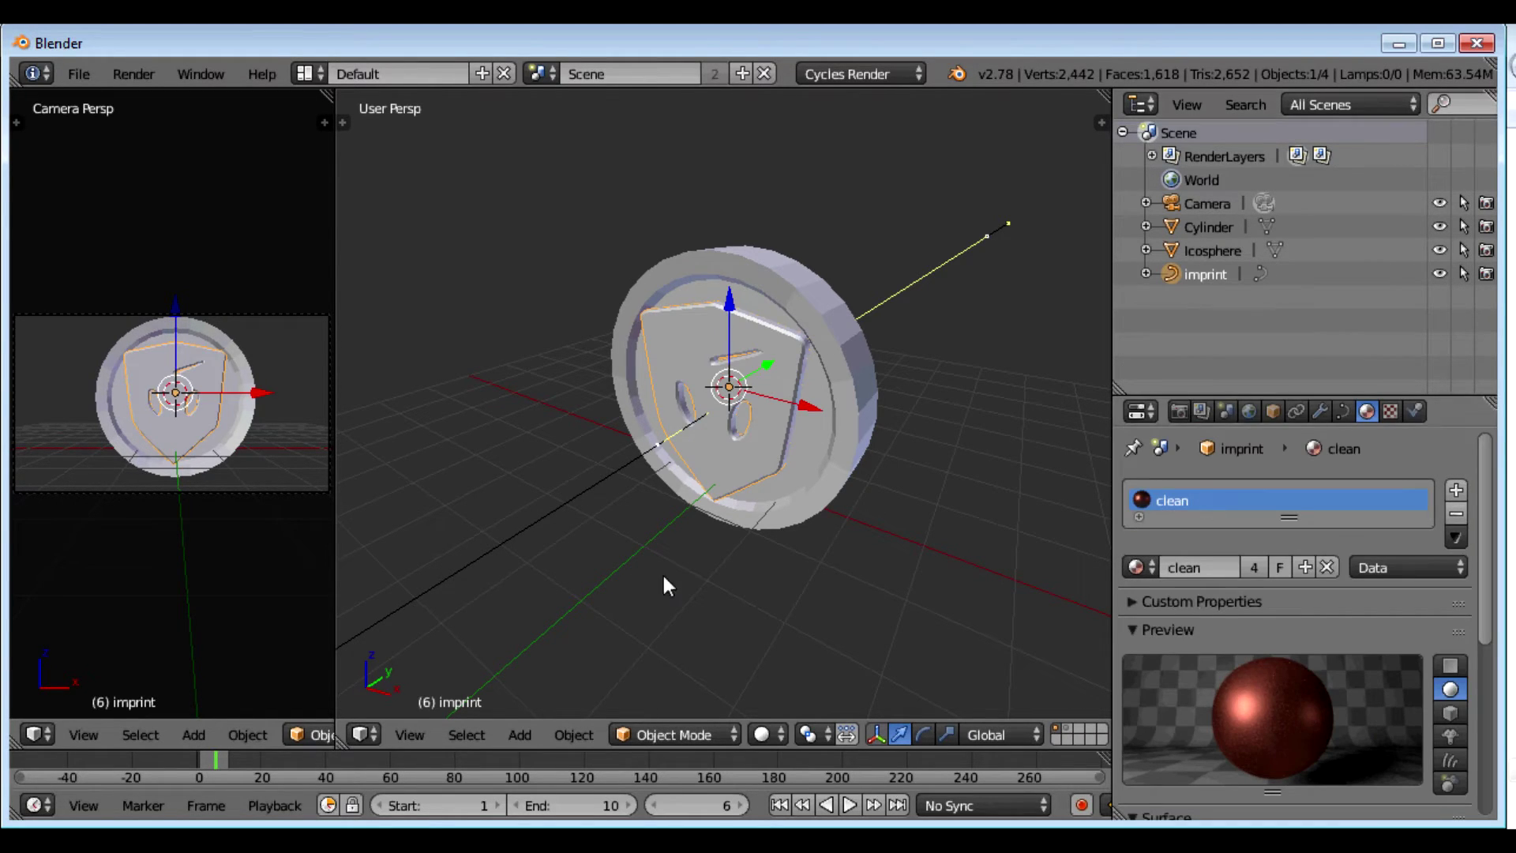
key("F12")
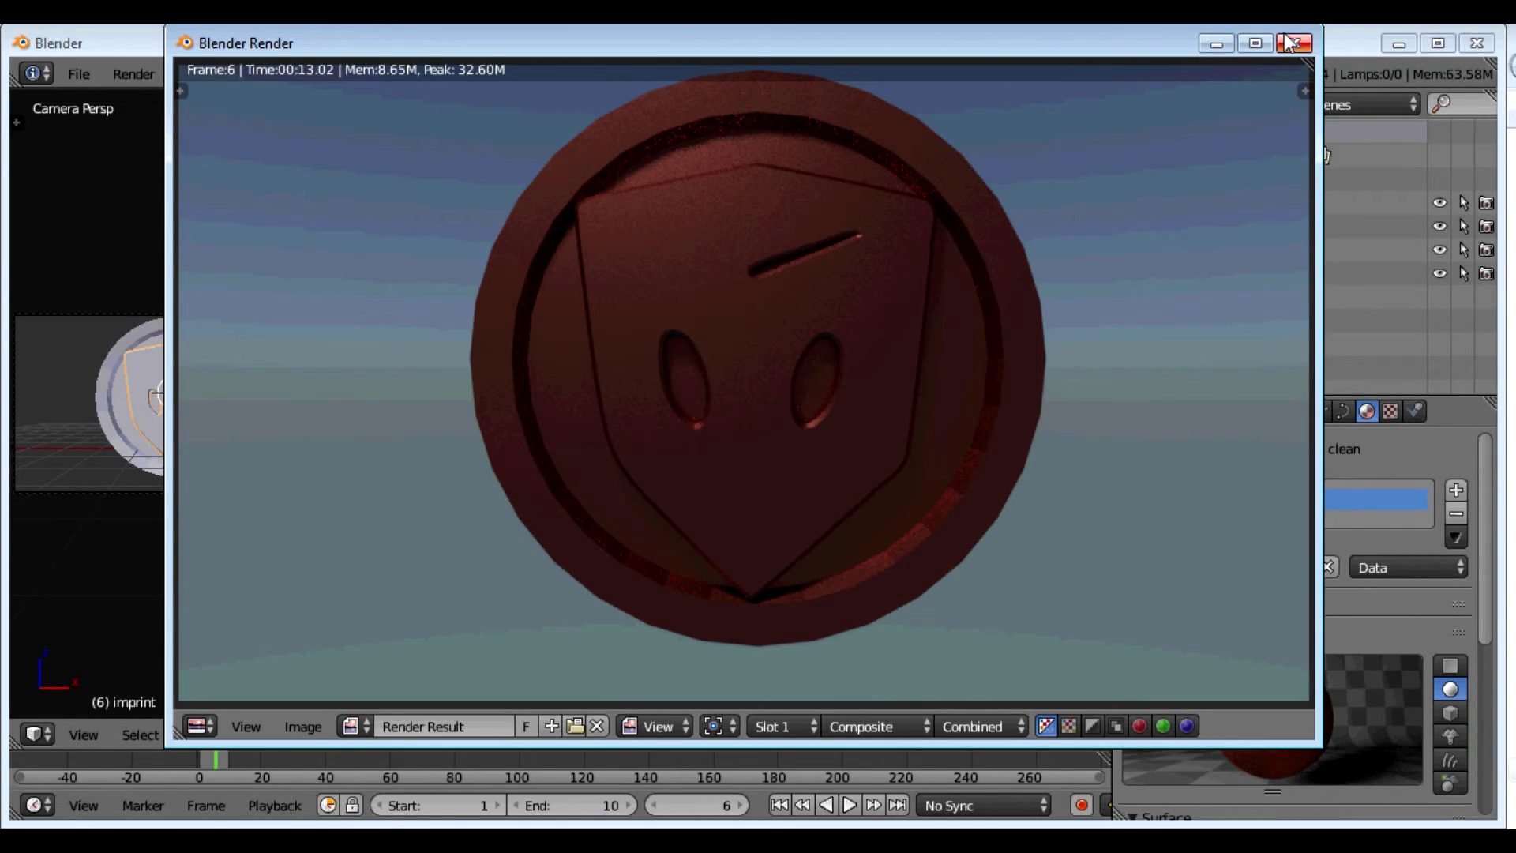
left_click(1303, 46)
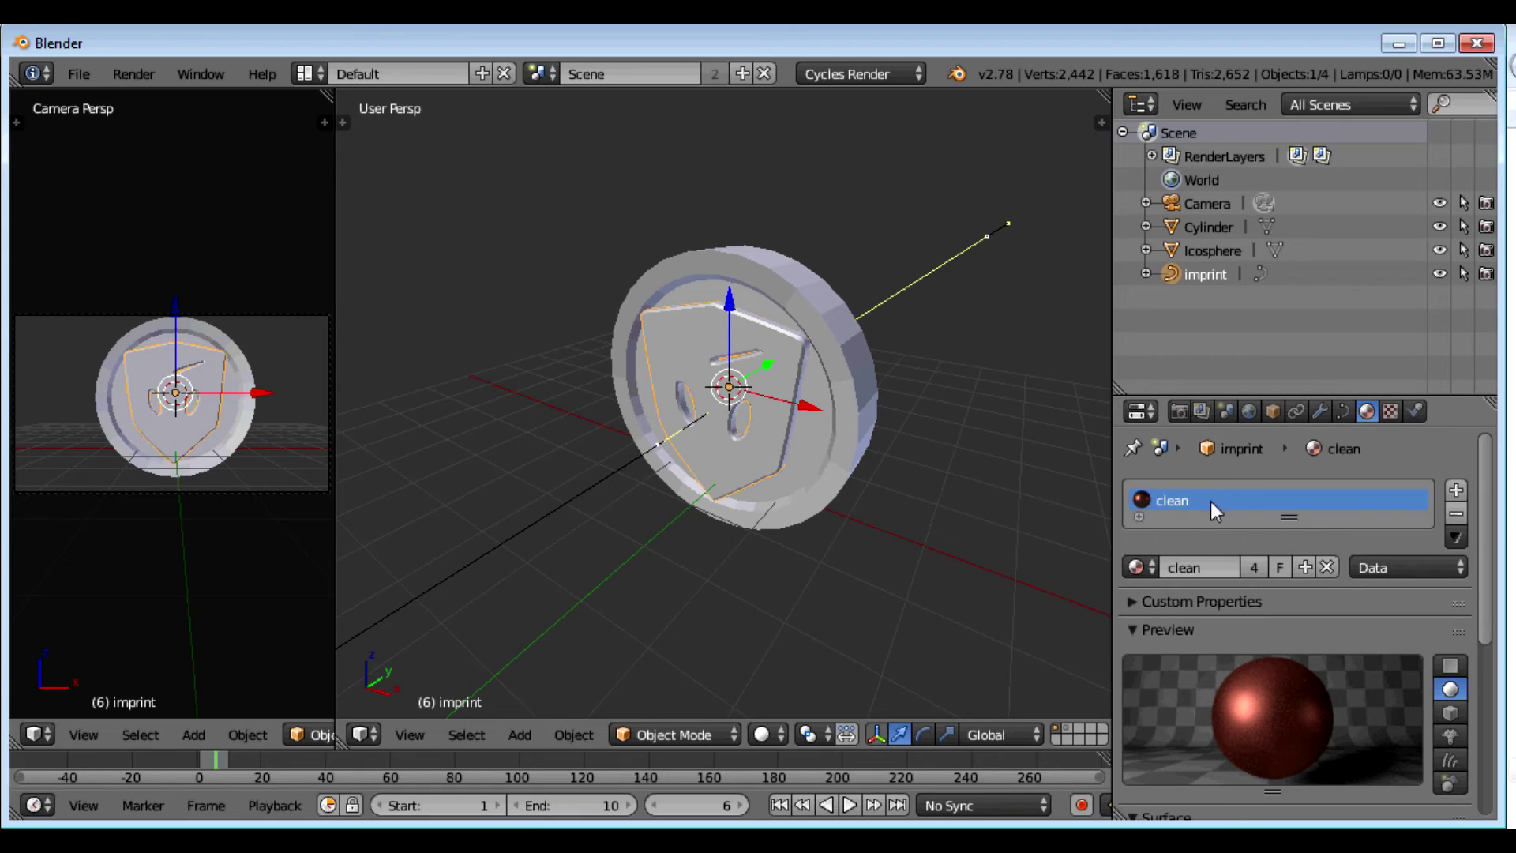
- Assign the 'dirty' material to the imprint logo and coin cylinder, then render
left_click(1138, 568)
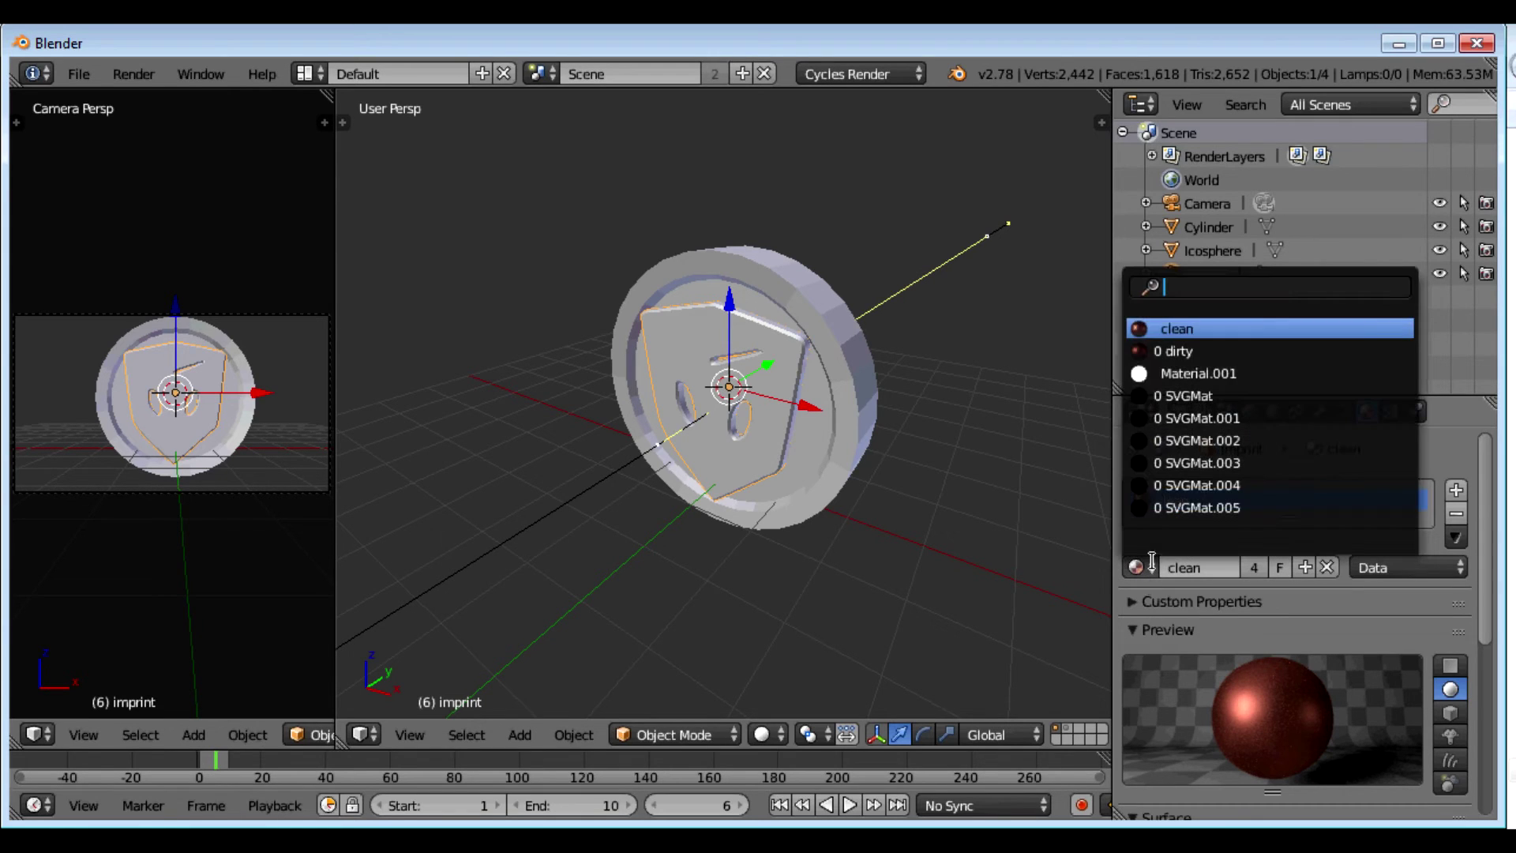
left_click(1188, 353)
right_click(829, 355)
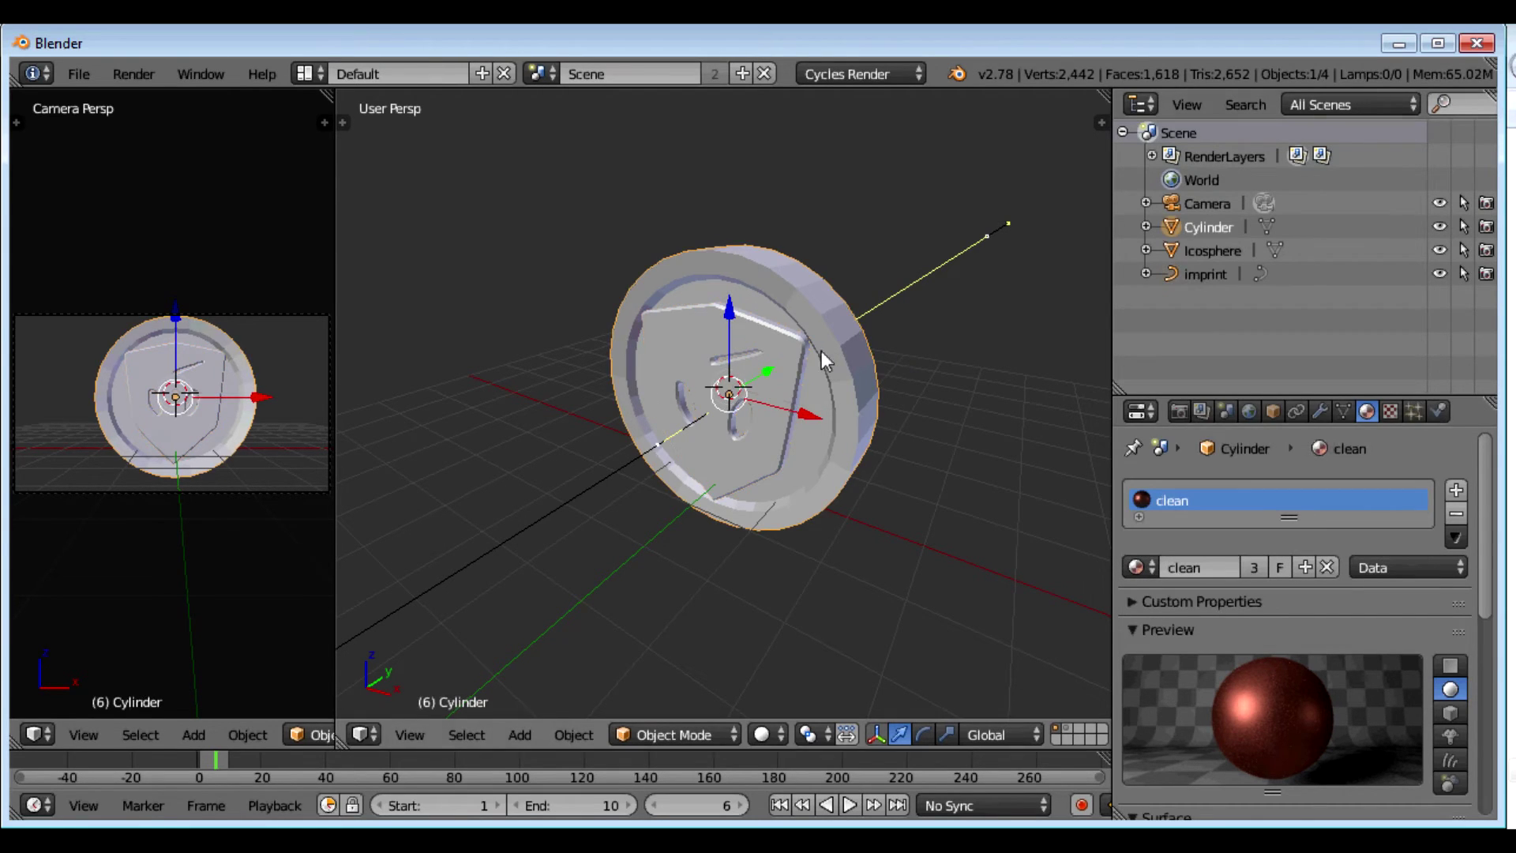
left_click(1135, 568)
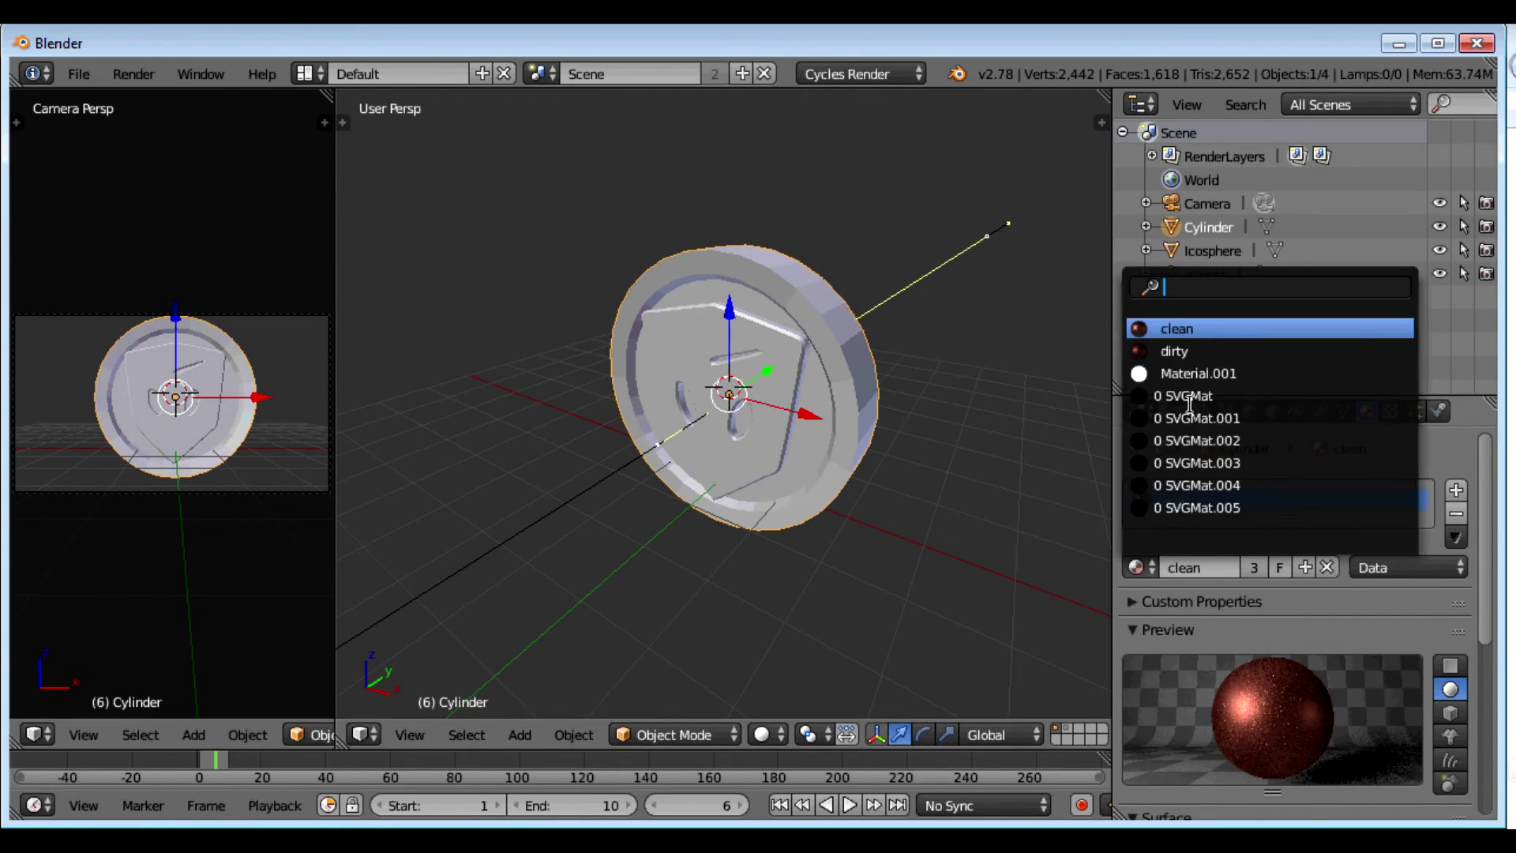
left_click(1184, 350)
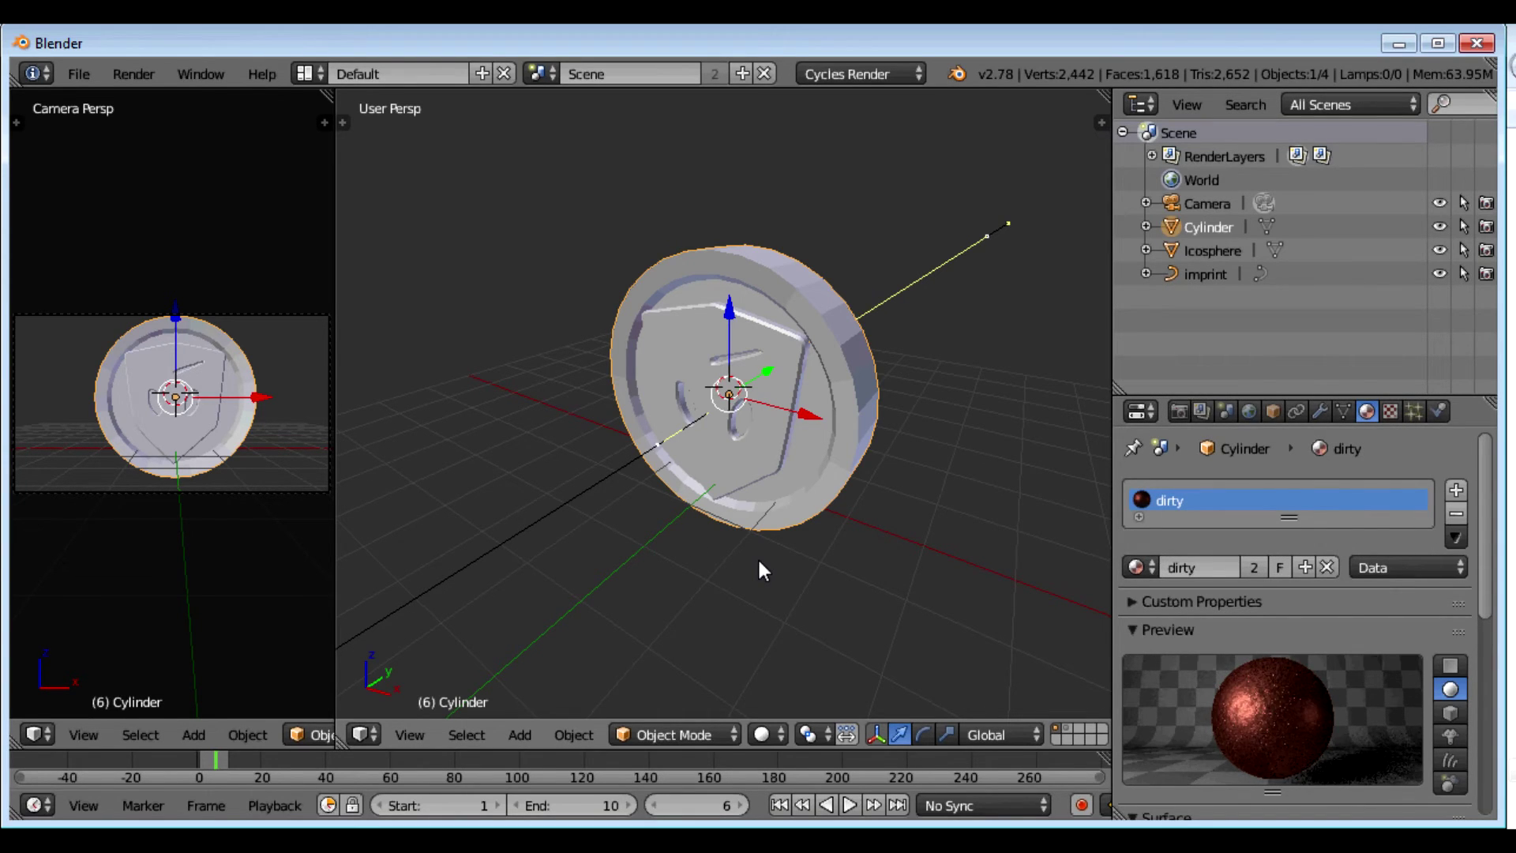
key("F12")
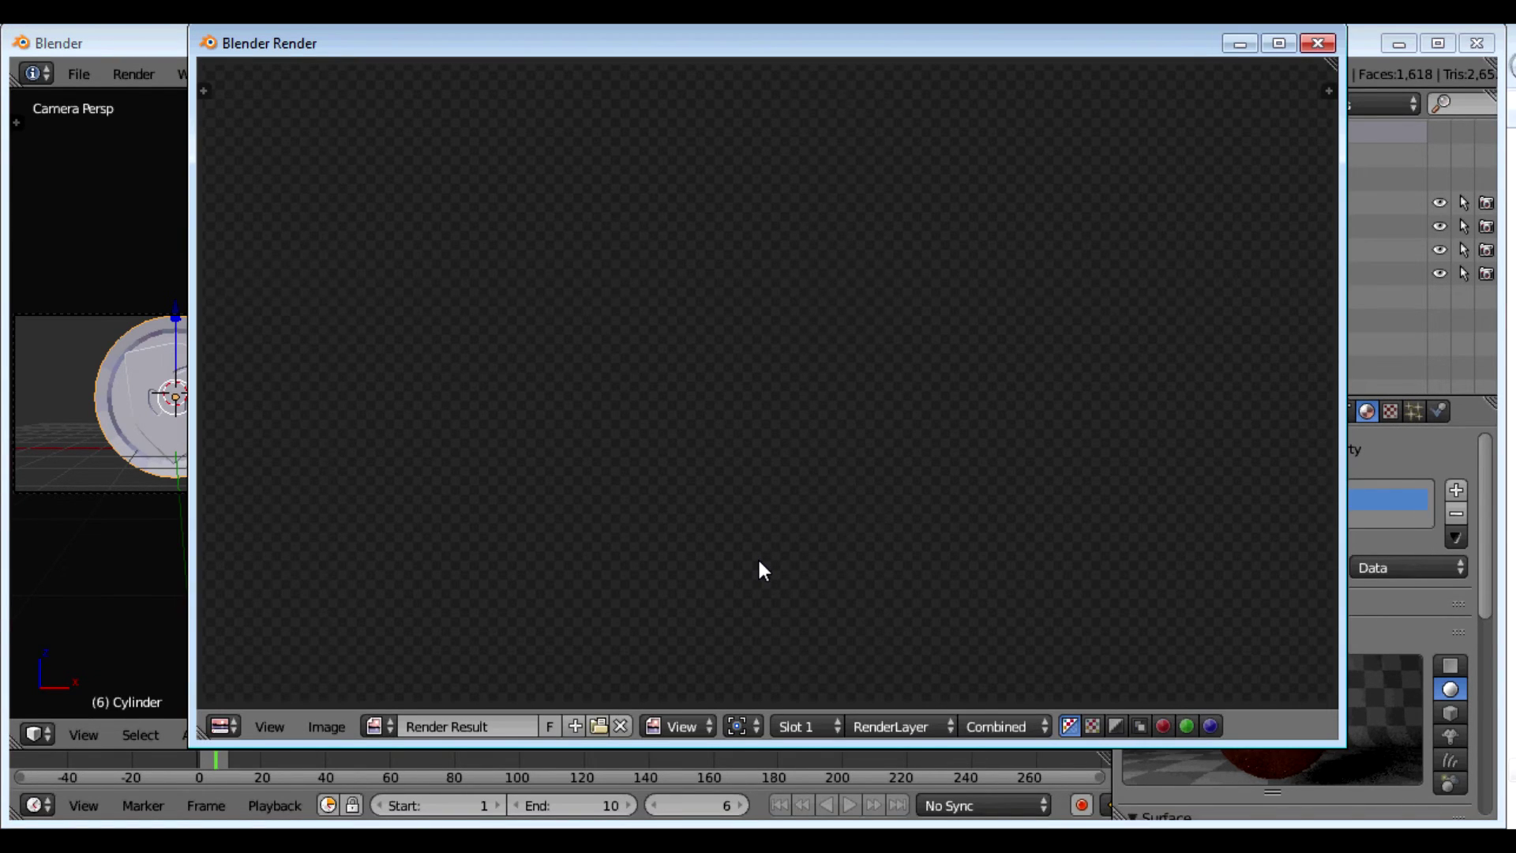